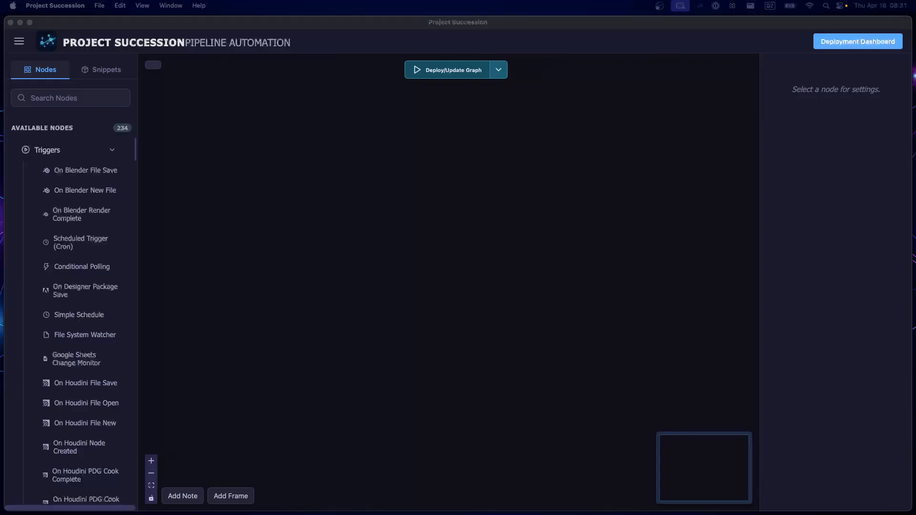
- Add a Trigger Always (On Start) node to the empty canvas by searching for "start"
click(313, 286)
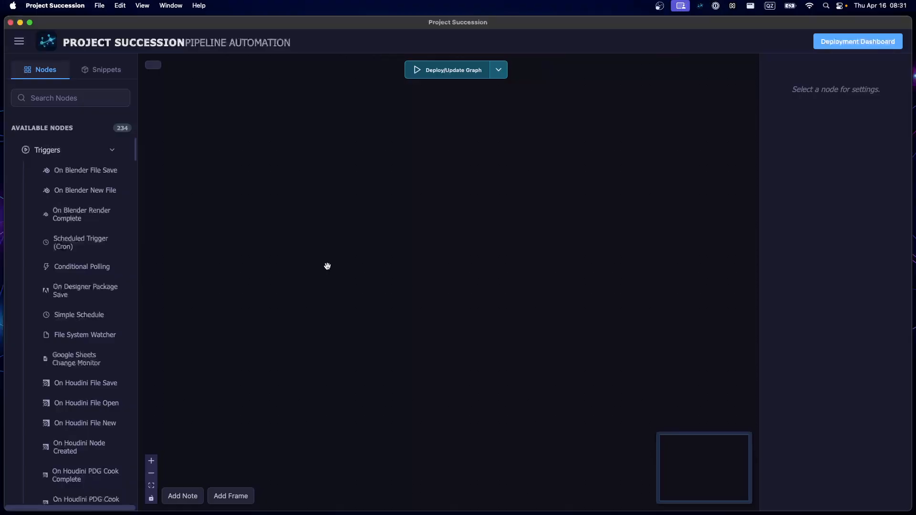
double_click(327, 266)
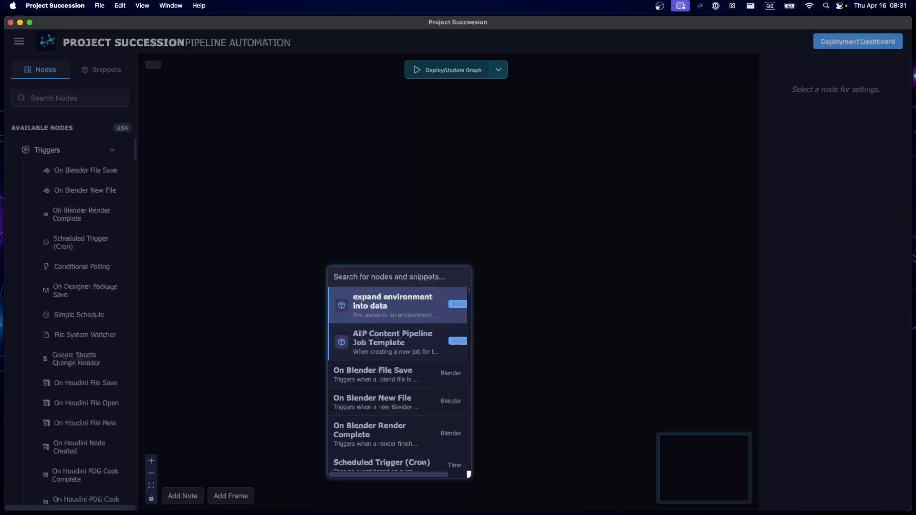
key(Escape)
key(Tab)
text(start)
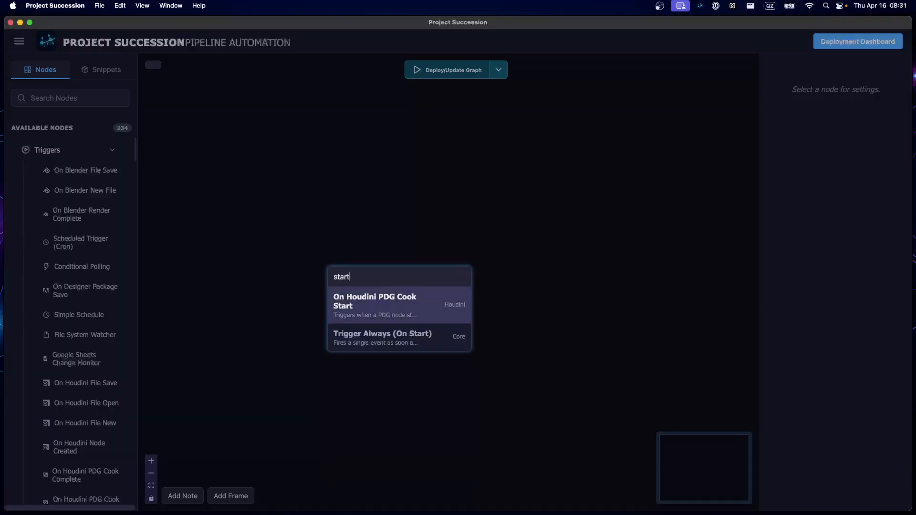
key(Down)
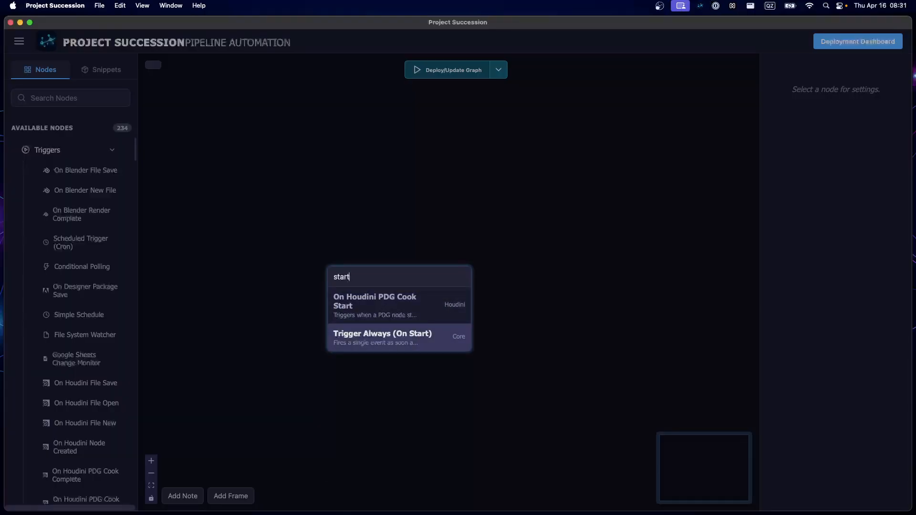
key(Return)
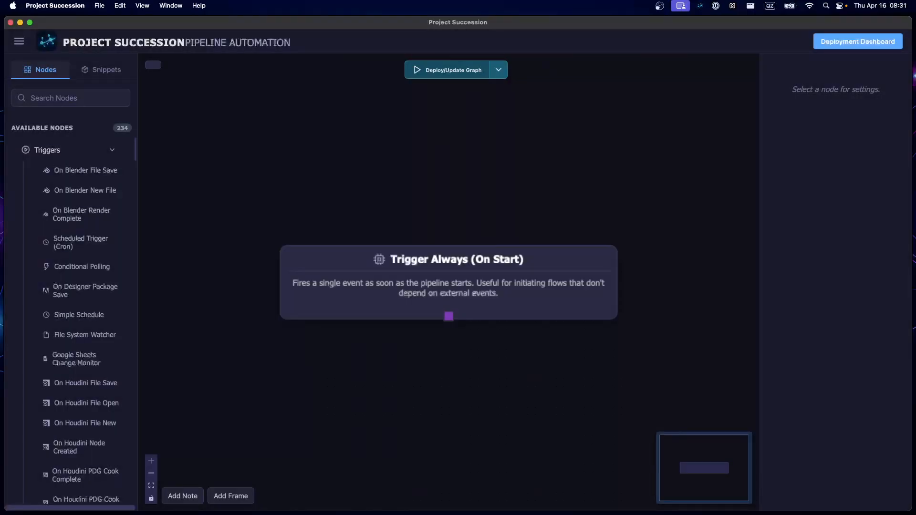
- Move the Trigger Always (On Start) node up the canvas to leave free space below it
click(377, 314)
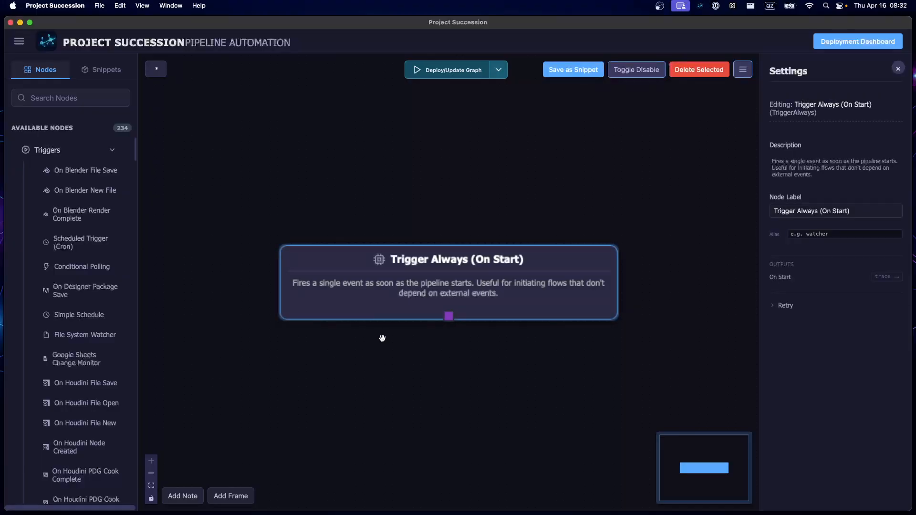
drag(395, 283, 395, 136)
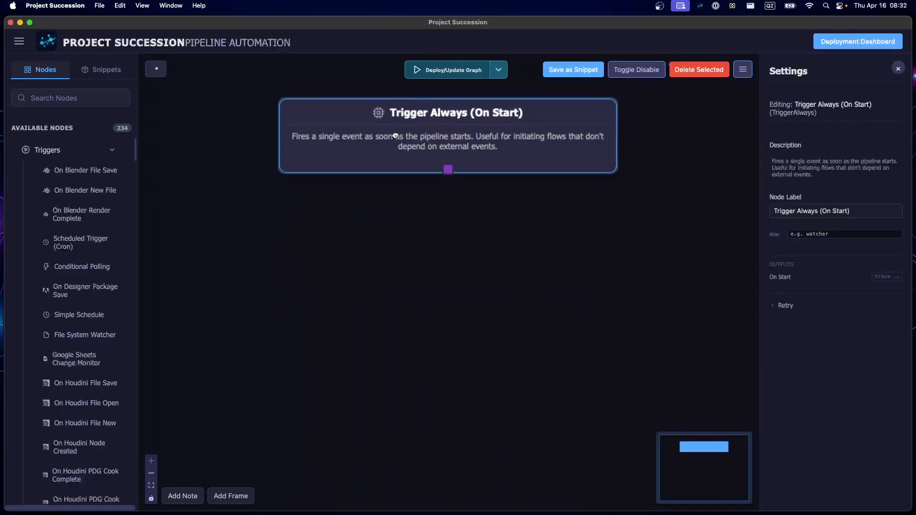
click(423, 356)
scroll(398, 334, down, 2)
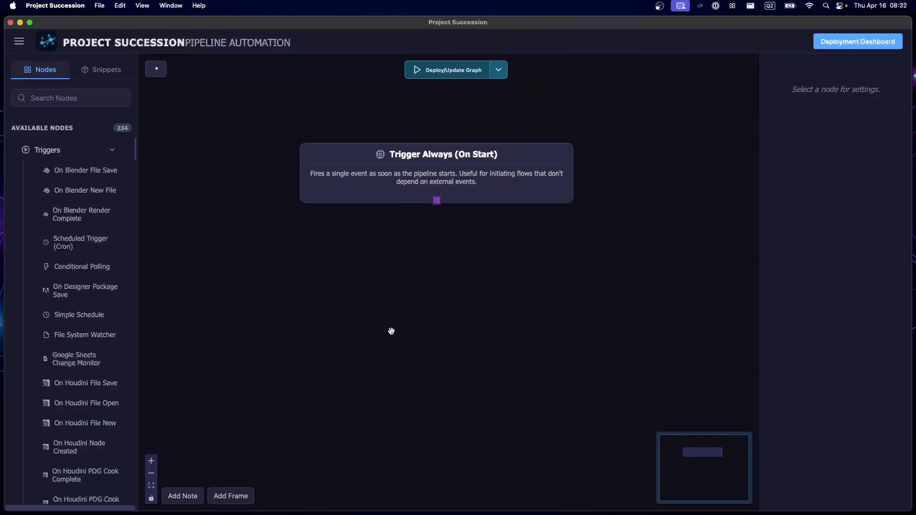
drag(405, 178, 404, 172)
click(359, 333)
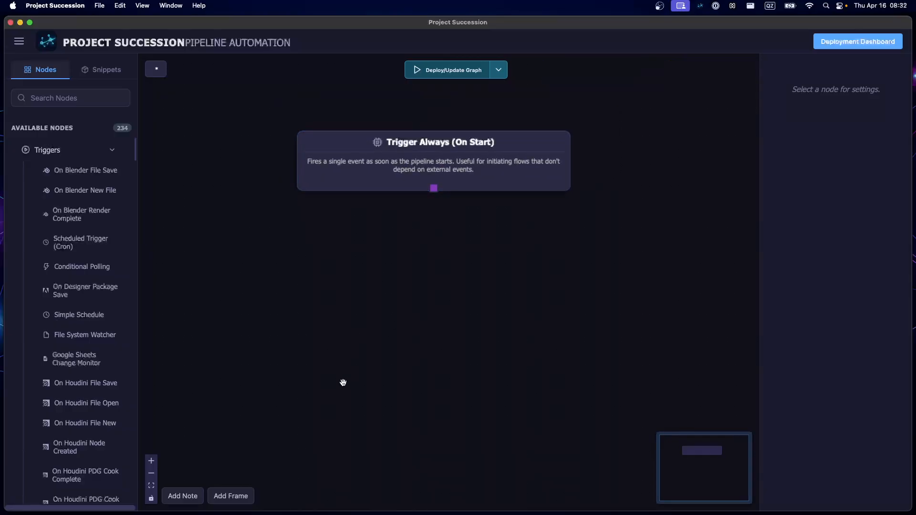
- Add a Log Event (with Passthrough) node directly below the trigger and connect the trigger's output to its execution input
double_click(399, 357)
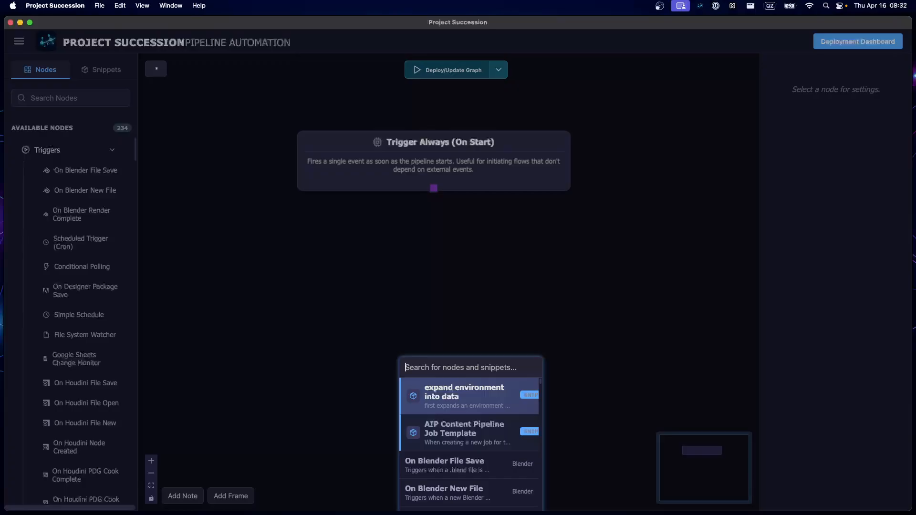
text(log)
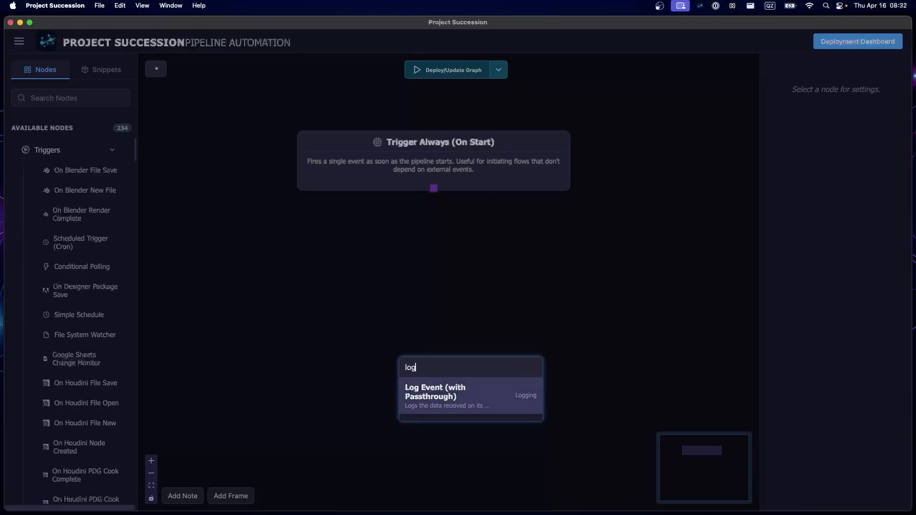
key(Return)
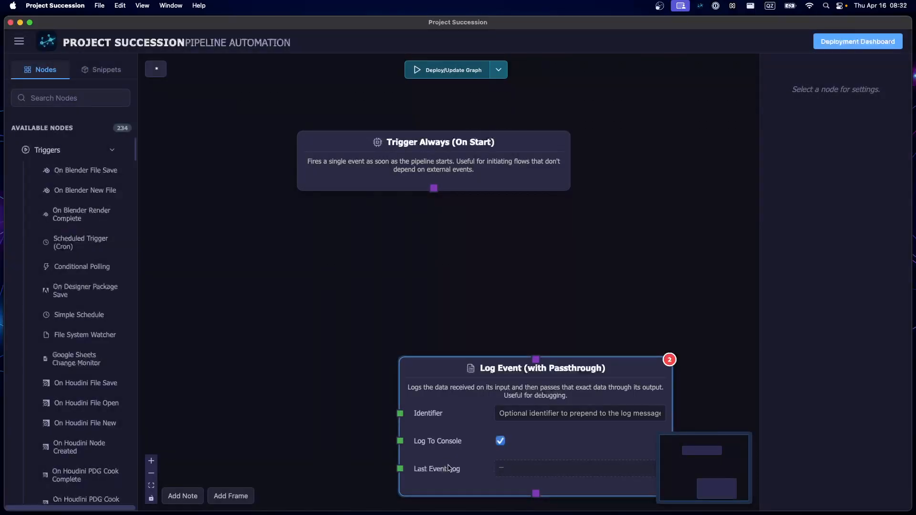
click(399, 421)
drag(399, 420, 345, 357)
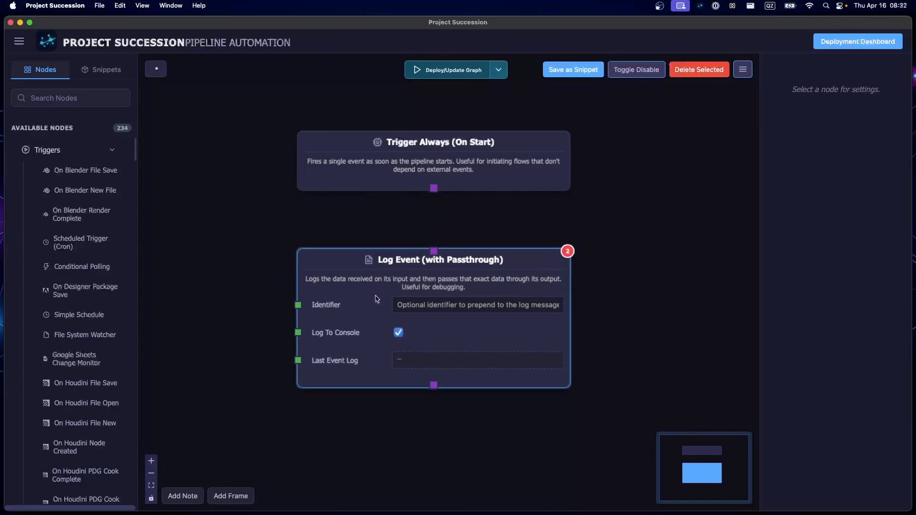
drag(434, 188, 434, 251)
click(232, 340)
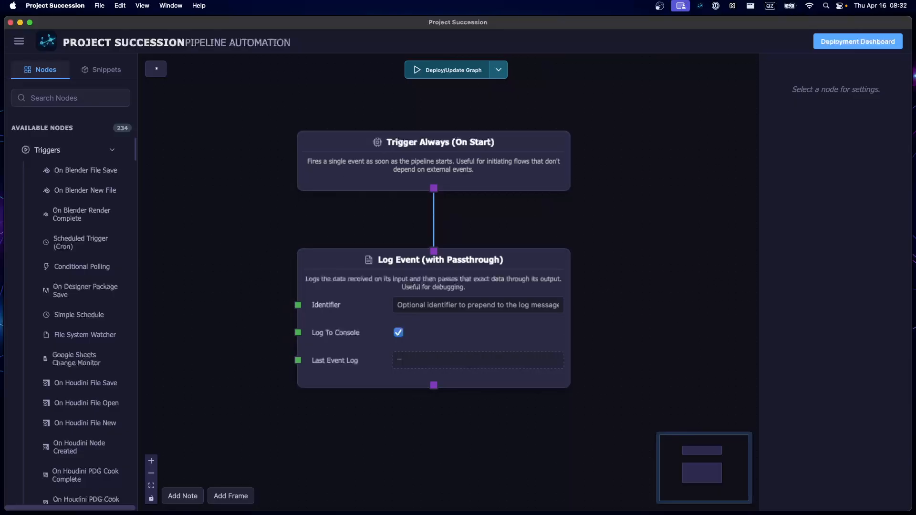
- Start saving the pipeline and create a folder named 03-helloworld inside the tutorials folder of succession
key(super+s)
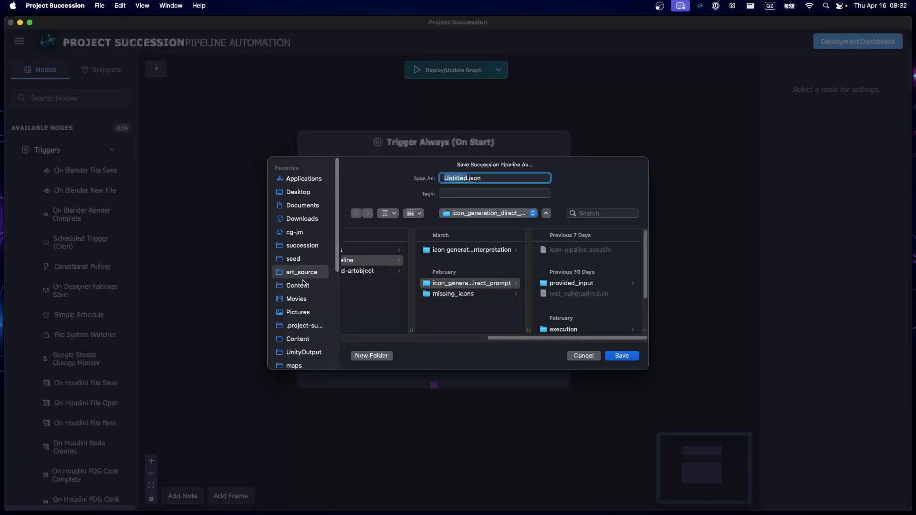
scroll(305, 270, down, 3)
scroll(302, 267, up, 3)
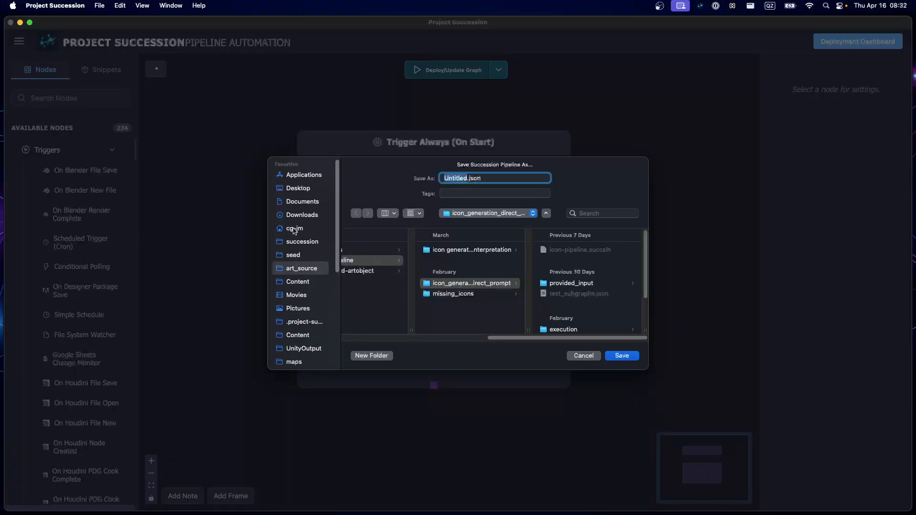
click(293, 243)
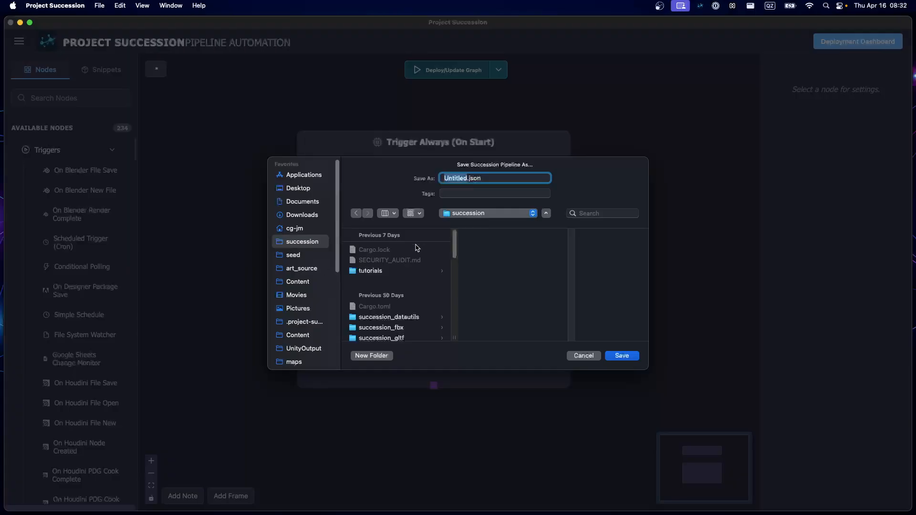
click(377, 271)
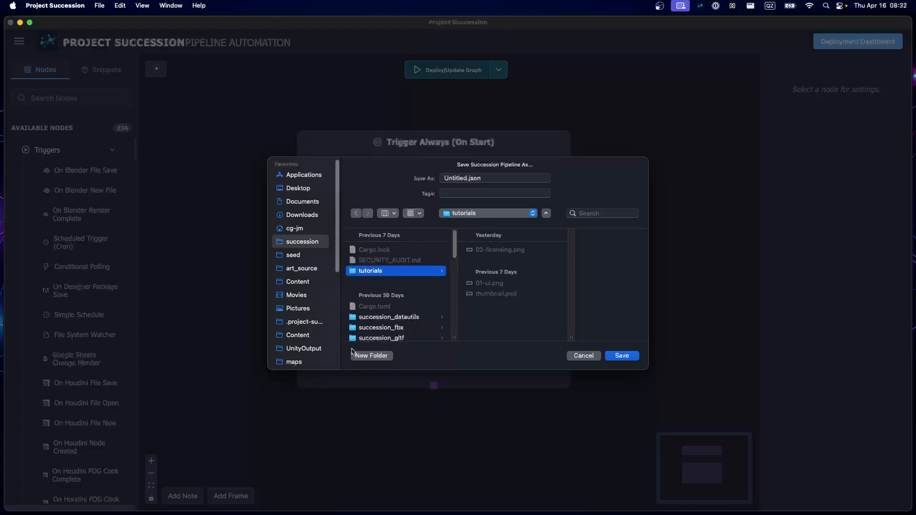
click(371, 357)
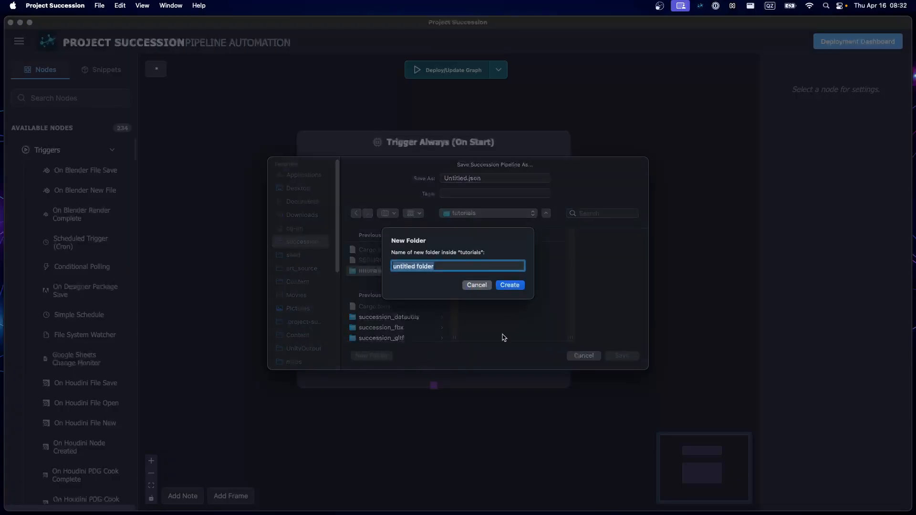
text(03-hellowo)
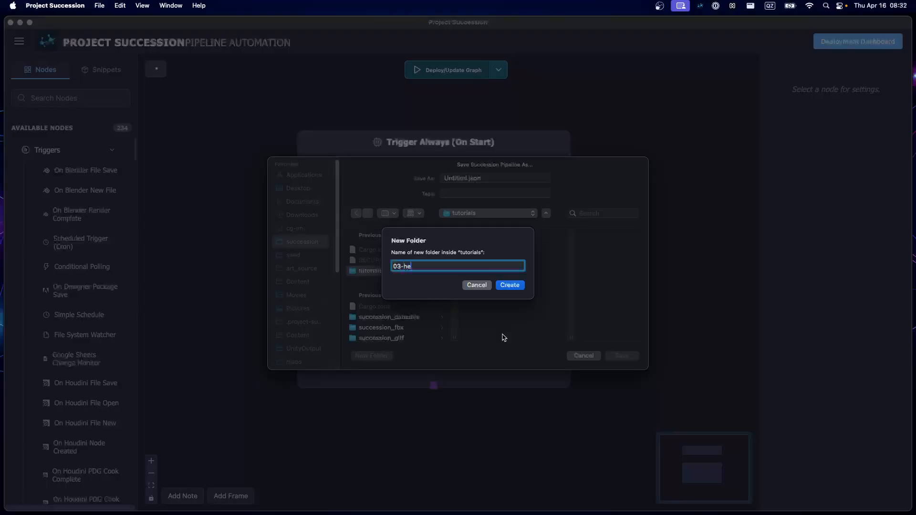
key(BackSpace)
key(BackSpace)
text(world)
key(Return)
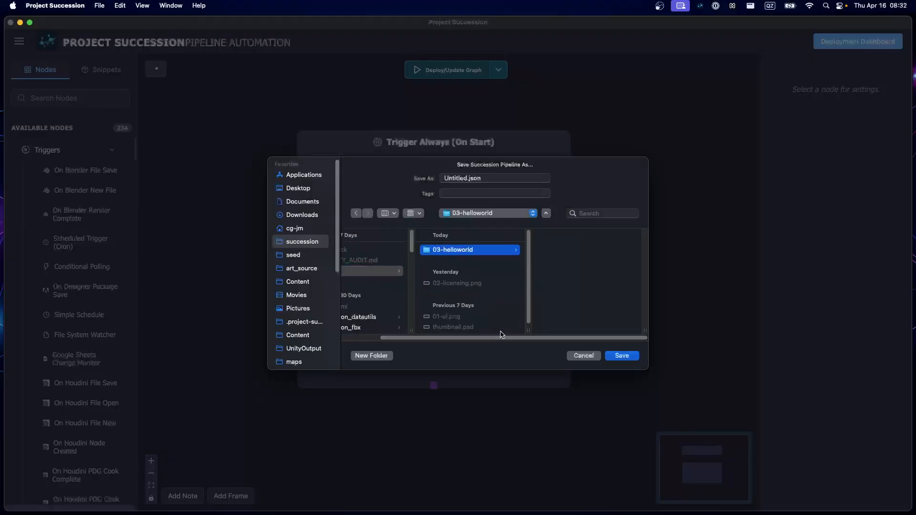
- Save the pipeline as helloworld in the 03-helloworld folder
double_click(454, 178)
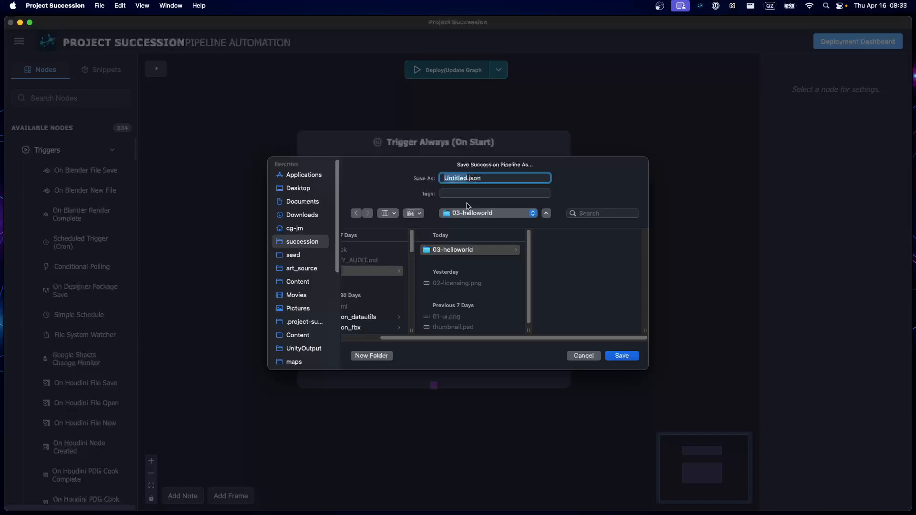
text(helloworld)
click(621, 356)
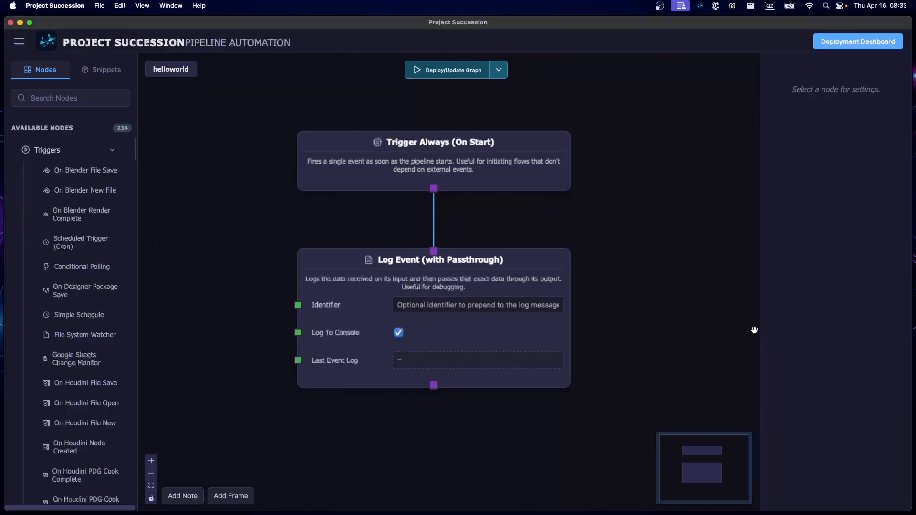
- Look at the deployment dashboard and return to the work area
click(872, 43)
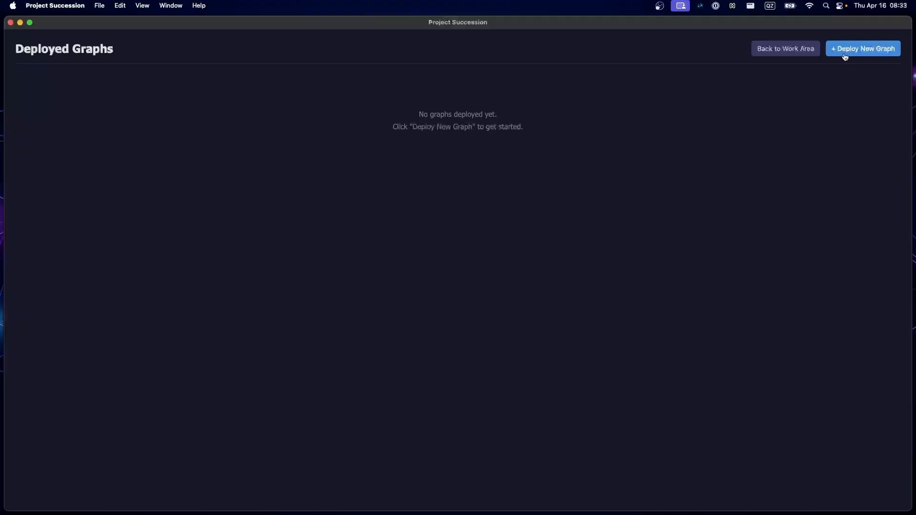
click(803, 55)
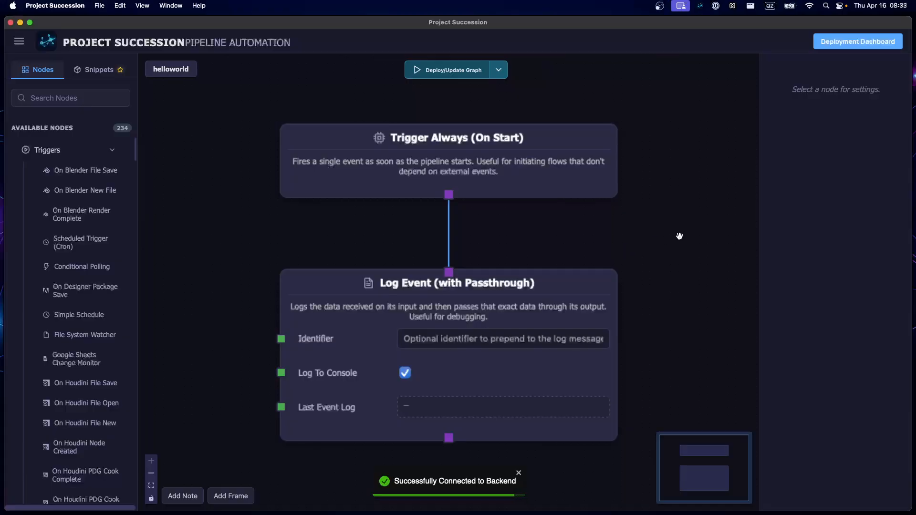
- Open the Succession Console and move its window clear of the Trigger Always node
click(19, 43)
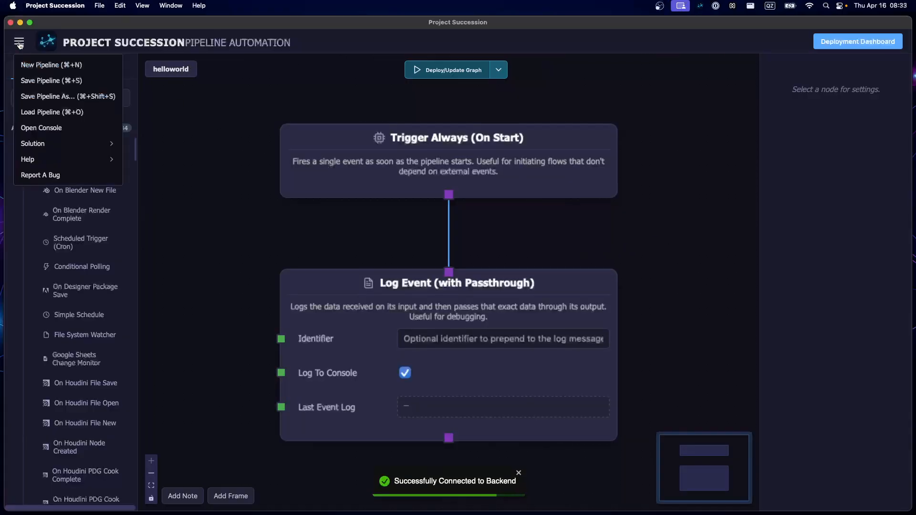
click(40, 128)
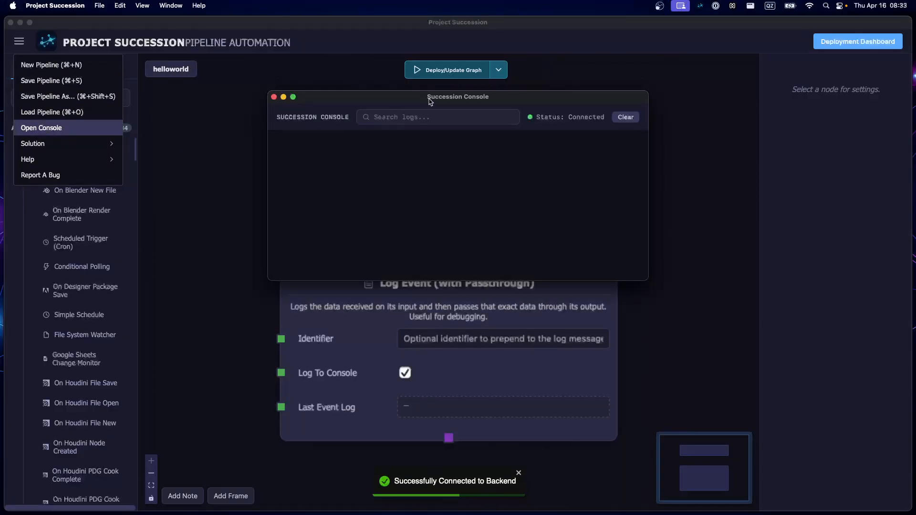
drag(430, 101, 208, 252)
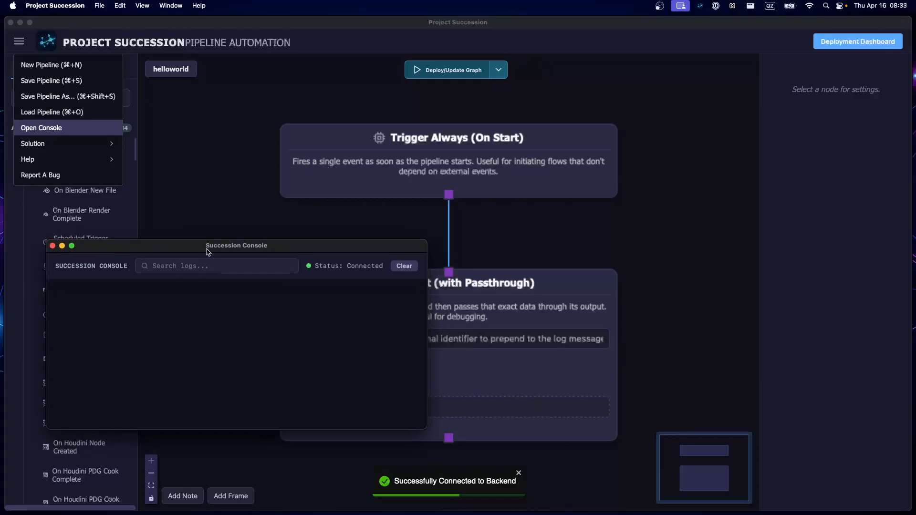
click(713, 99)
click(693, 102)
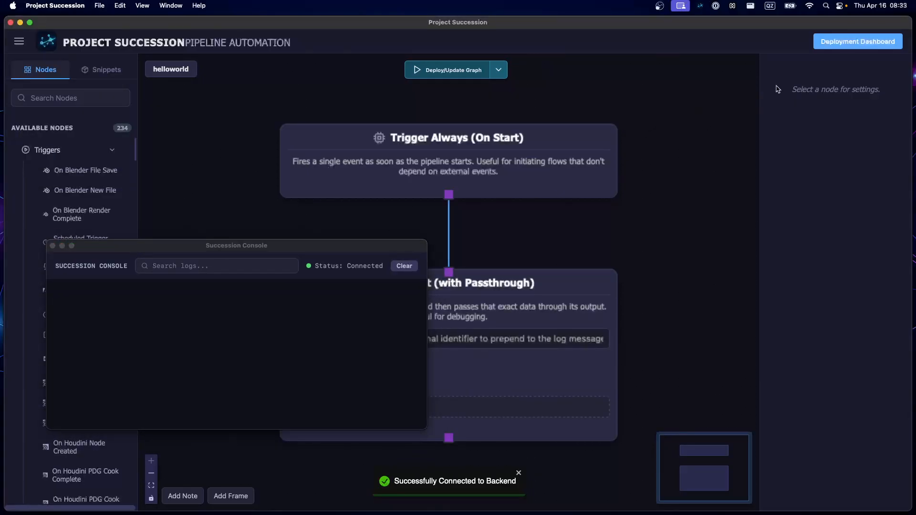
- Deploy helloworld.json as a new graph from the deployment dashboard and review its execution log in the console
click(856, 46)
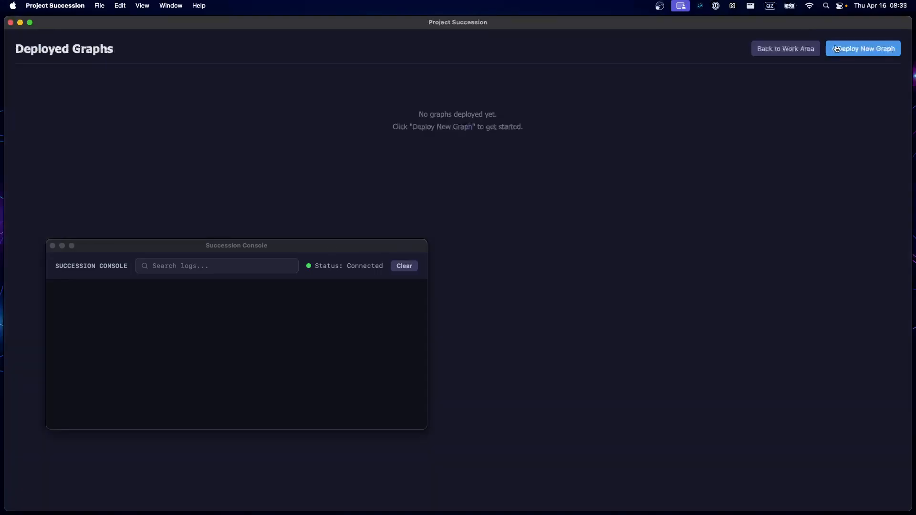
click(865, 52)
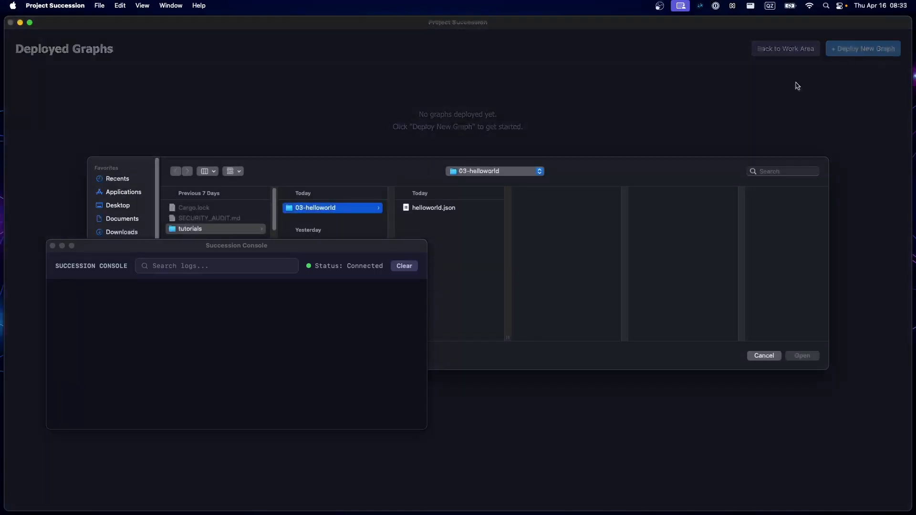
click(444, 210)
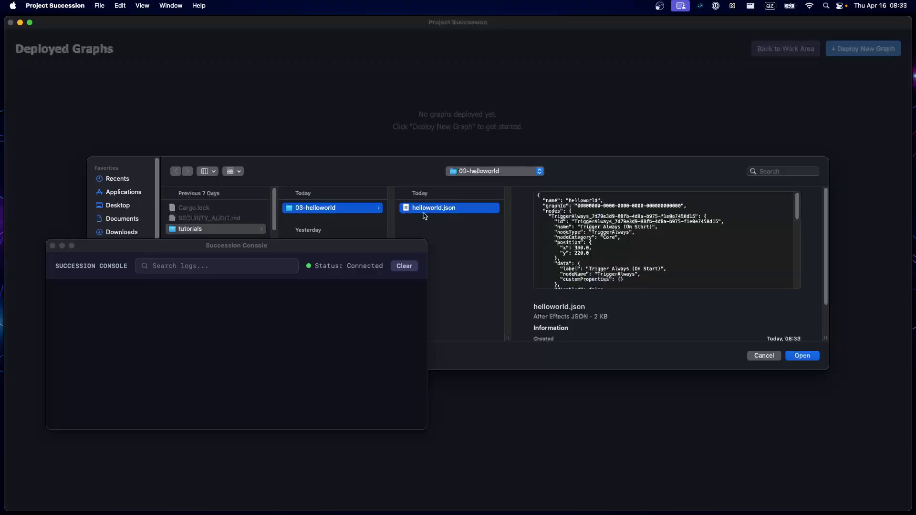
double_click(425, 210)
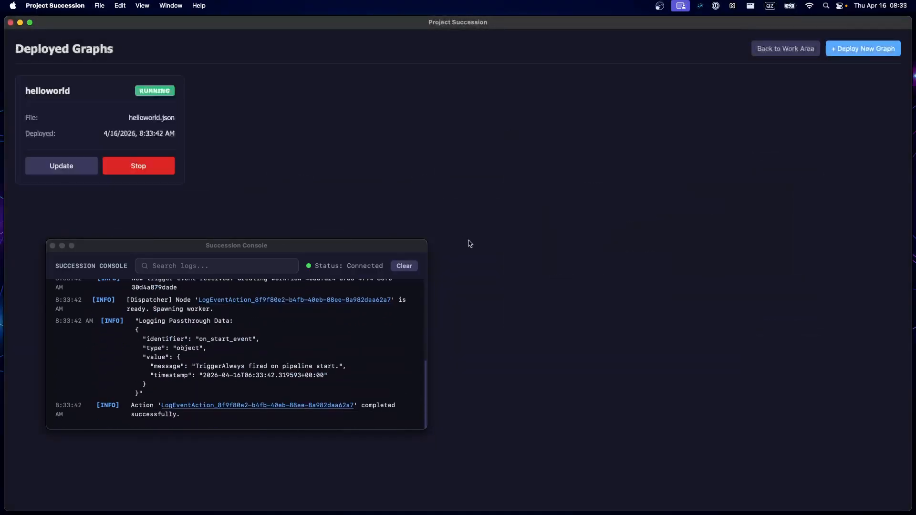
scroll(196, 337, up, 1)
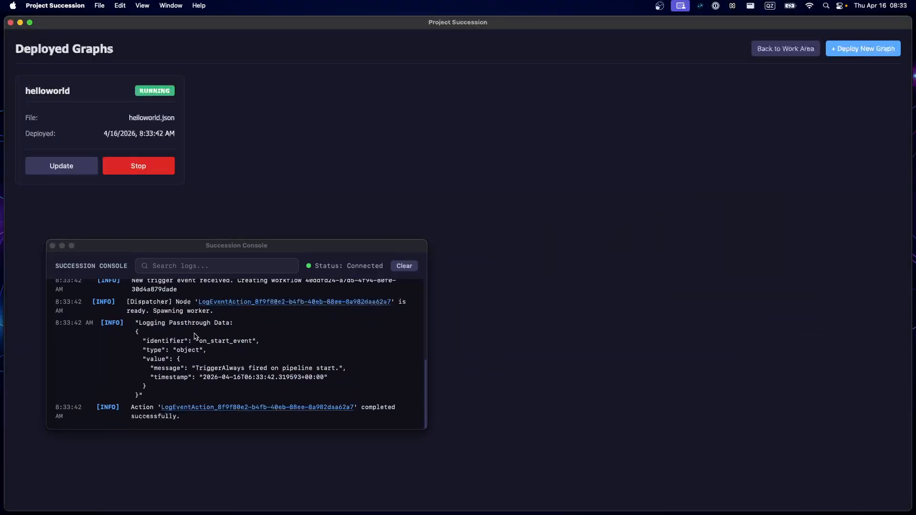
scroll(195, 336, up, 5)
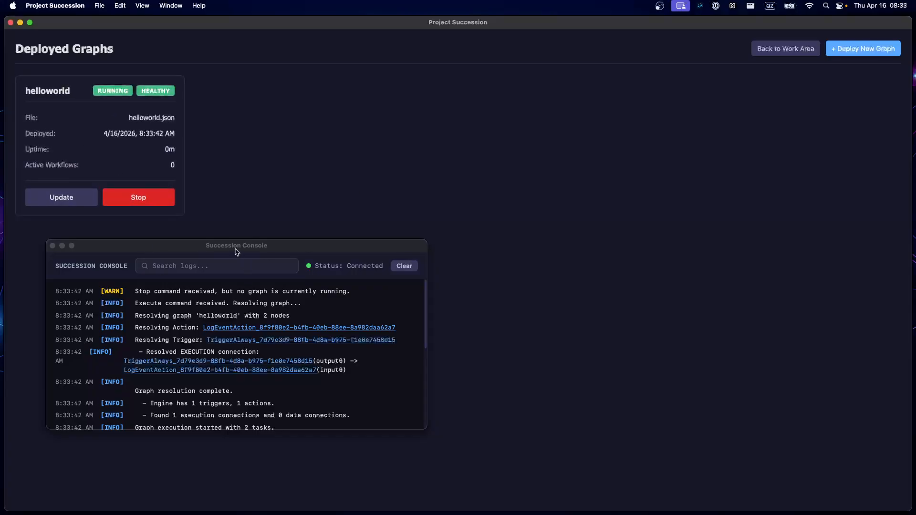
- Check the end of the helloworld execution log beside the deployed graph and return to the work area
drag(237, 252, 369, 238)
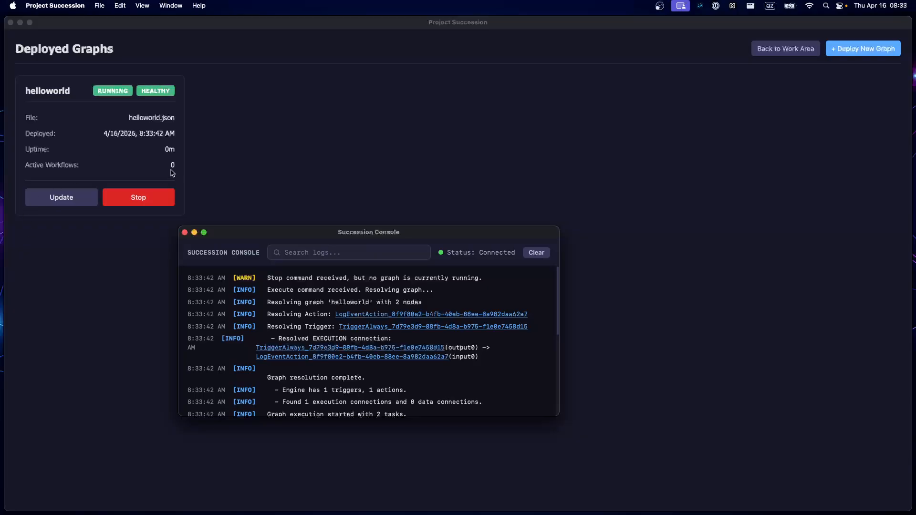
scroll(228, 337, down, 5)
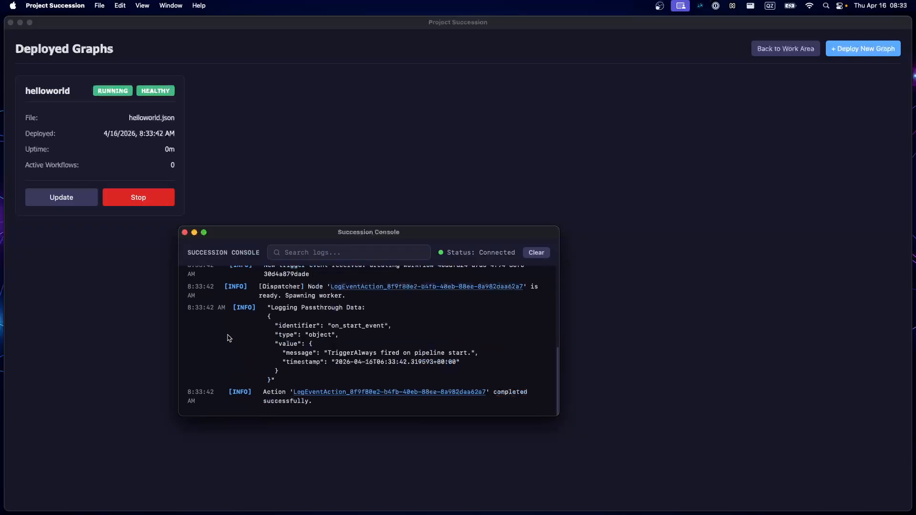
click(98, 163)
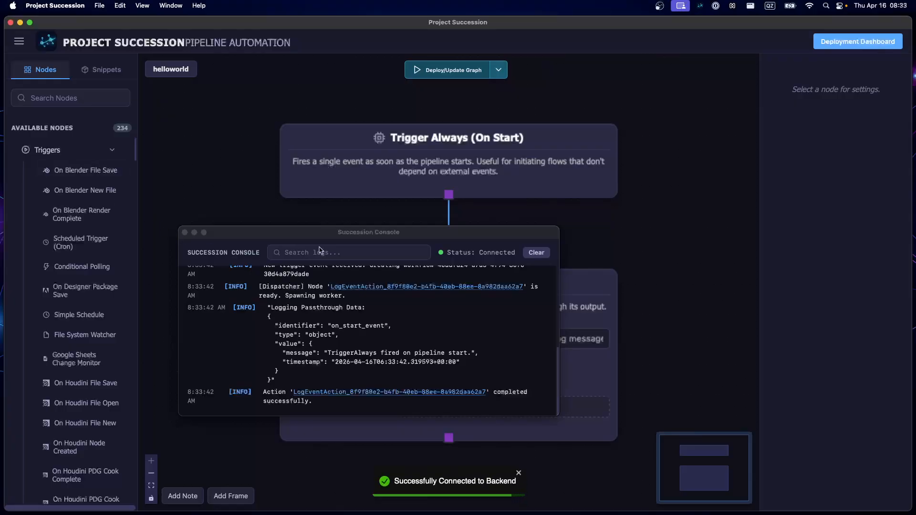
drag(314, 235, 177, 159)
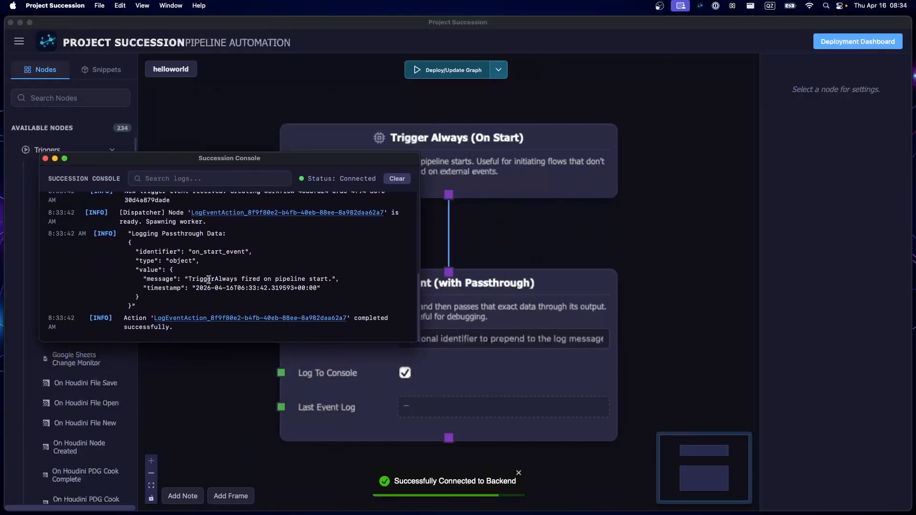
- Examine the execution log from start to end, highlighting the logged passthrough data and its message and timestamp values
scroll(213, 265, up, 10)
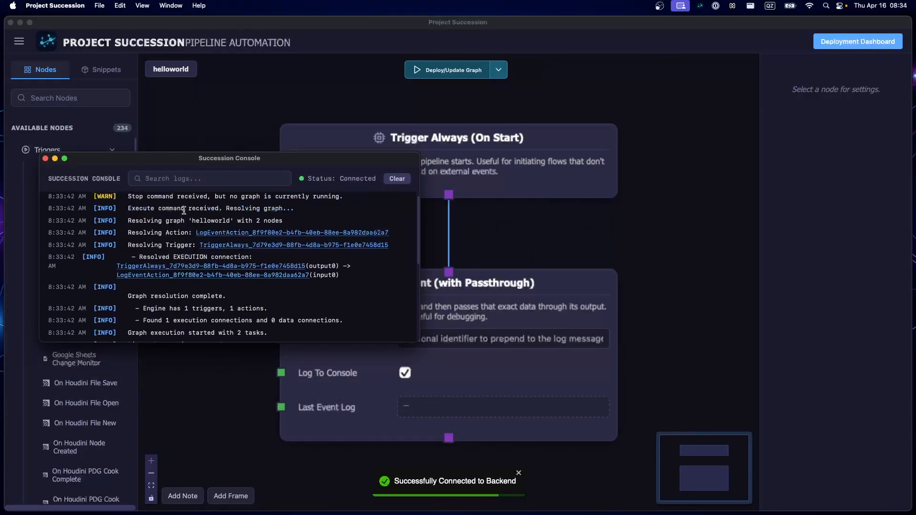
scroll(165, 262, down, 3)
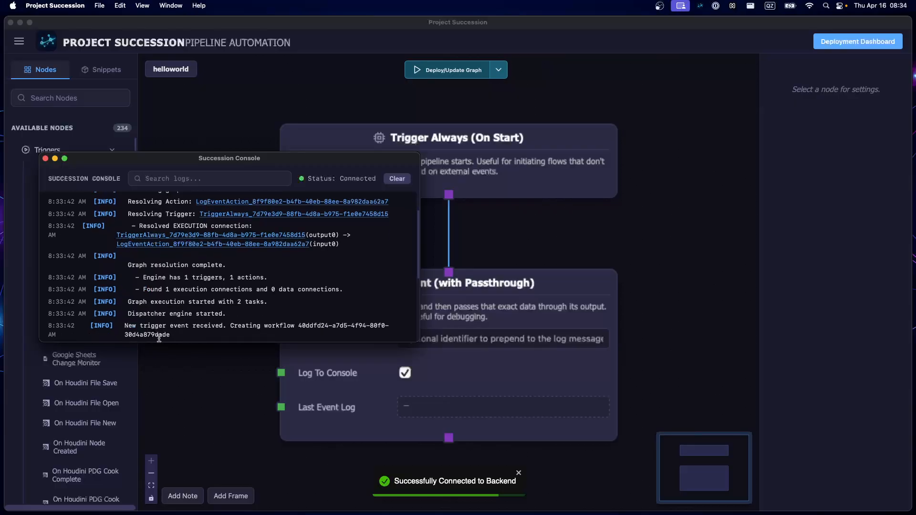
scroll(159, 286, down, 7)
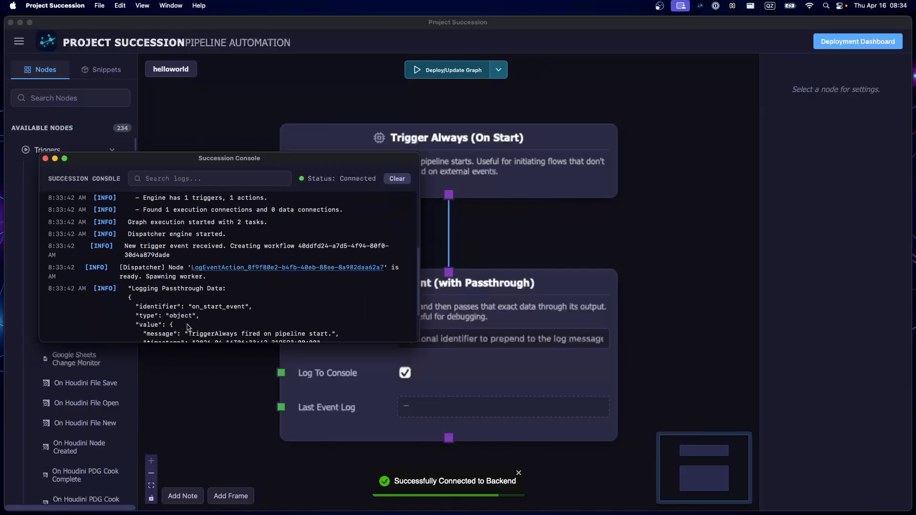
scroll(188, 297, down, 3)
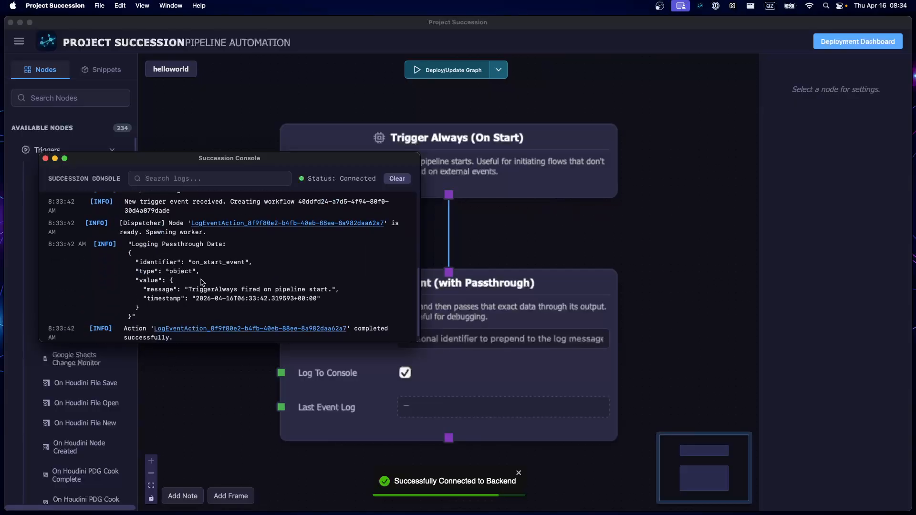
drag(128, 246, 130, 255)
drag(138, 300, 137, 312)
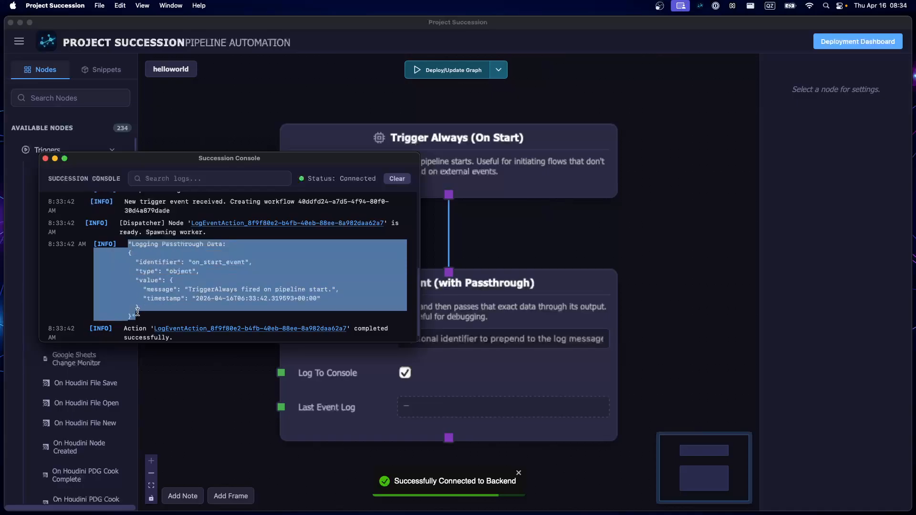
click(191, 301)
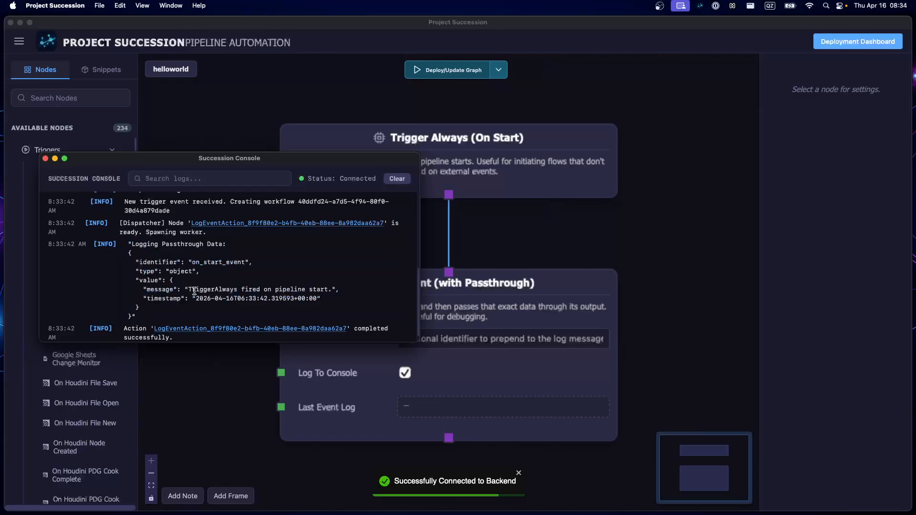
drag(192, 289, 357, 291)
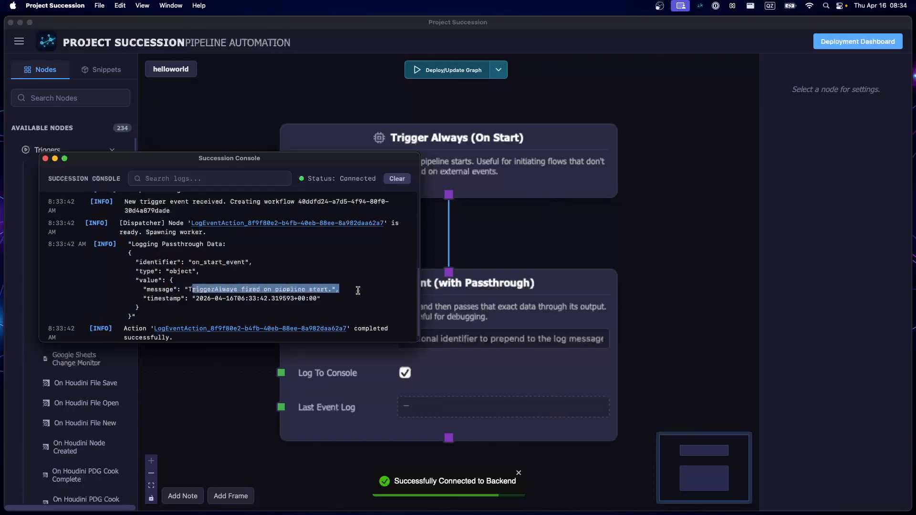
drag(206, 298, 141, 288)
click(310, 307)
click(262, 318)
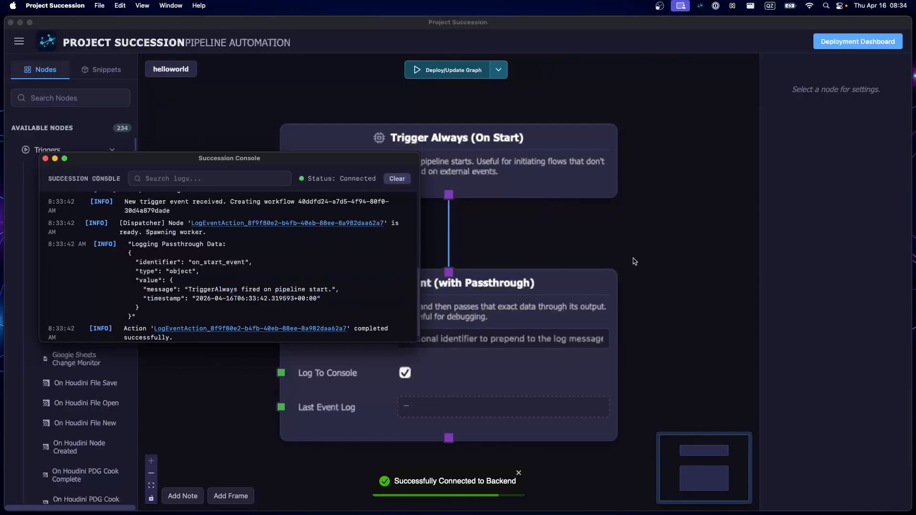
- Move the console window away from the Log Event node and the nodes' connection
drag(634, 258, 665, 299)
drag(275, 163, 667, 116)
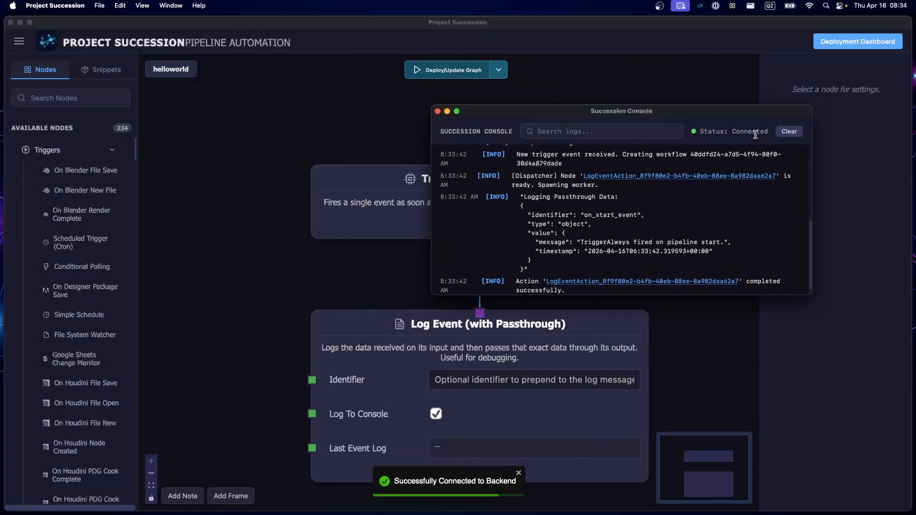
drag(740, 119, 839, 64)
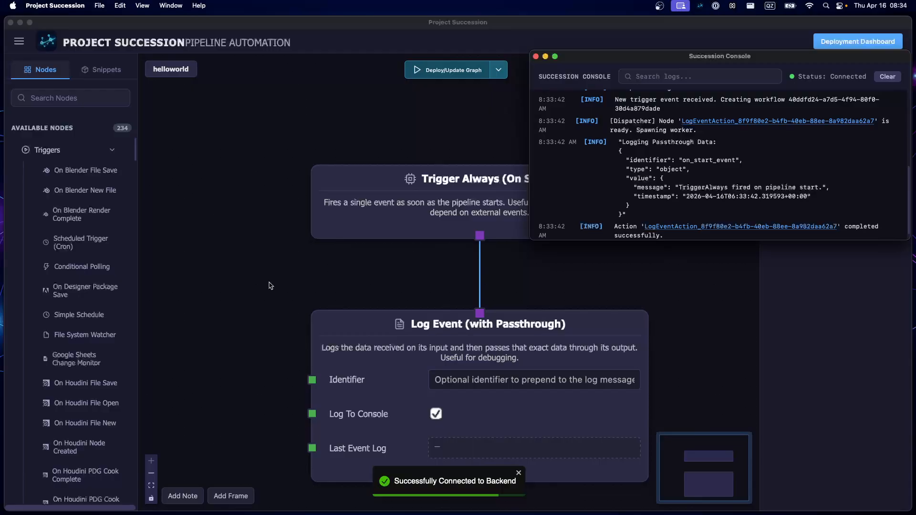
- Move the Trigger Always node farther above Log Event and redeploy the graph to see its output in the node
scroll(268, 276, down, 5)
drag(306, 264, 307, 163)
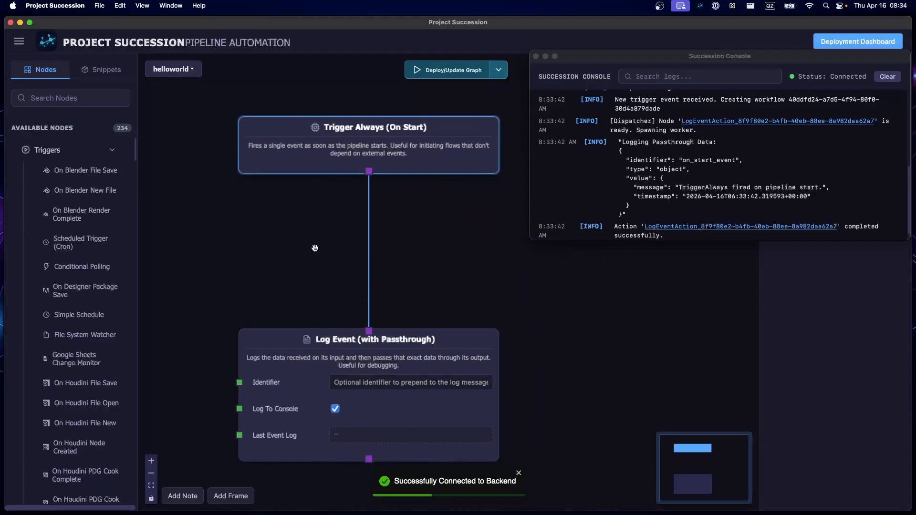
click(457, 70)
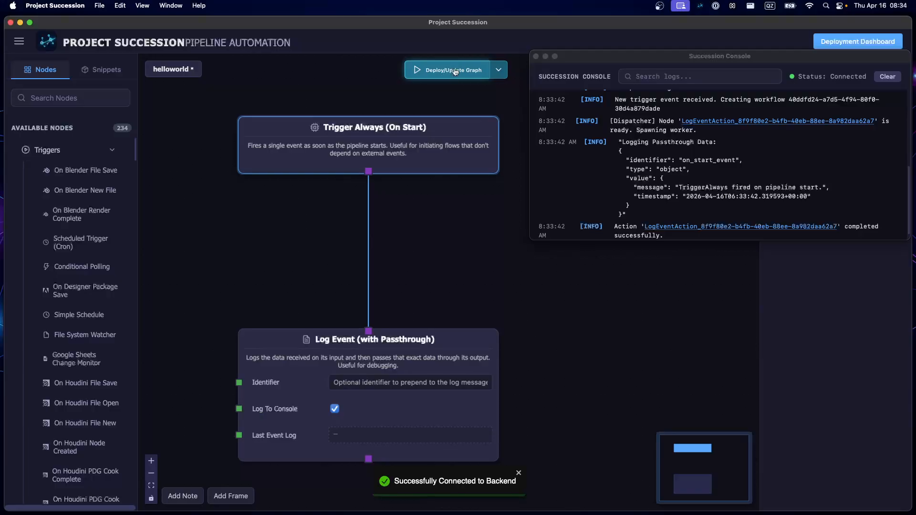
drag(289, 244, 293, 145)
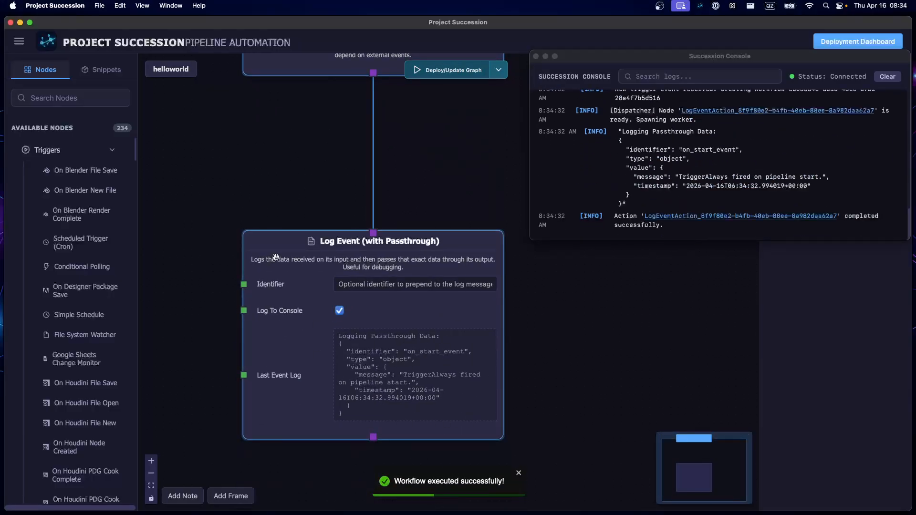
- Move Log Event lower and insert a Provide String node on the connection between Trigger Always and Log Event
drag(279, 264, 279, 346)
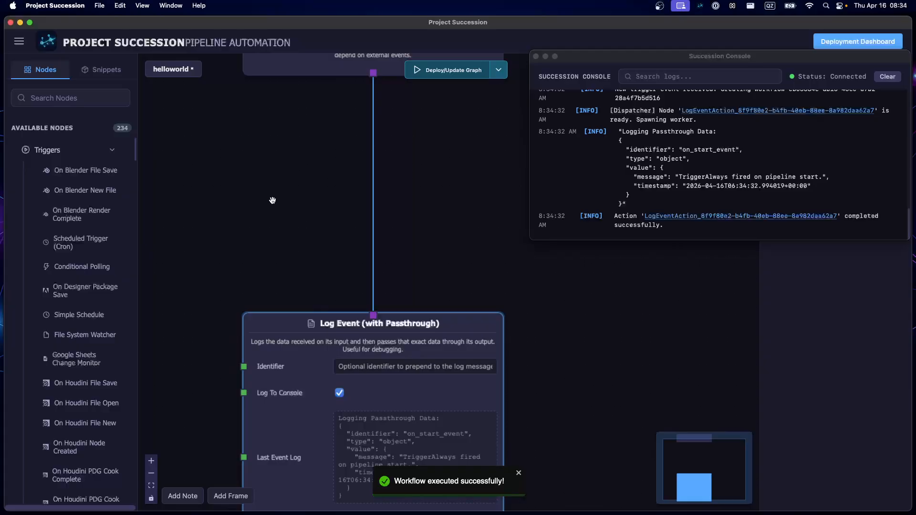
drag(302, 185, 291, 275)
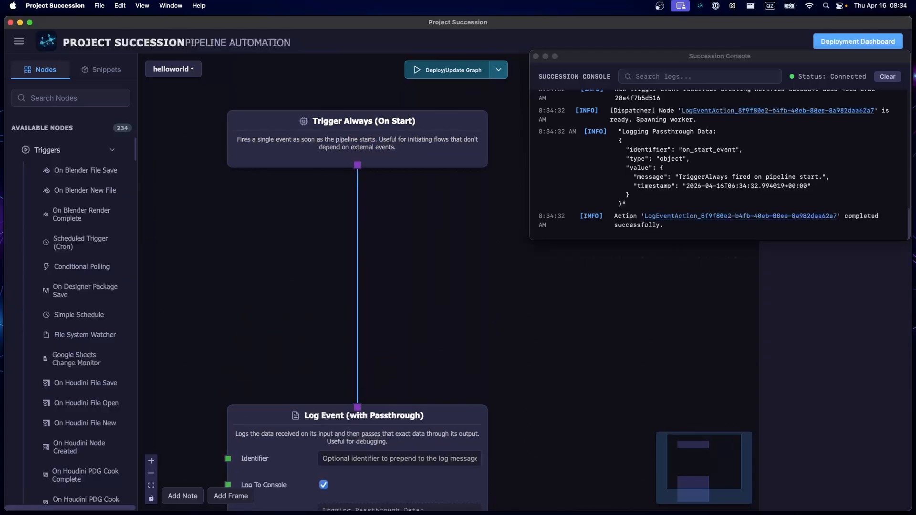
key(Tab)
text(pro)
key(BackSpace)
key(BackSpace)
key(BackSpace)
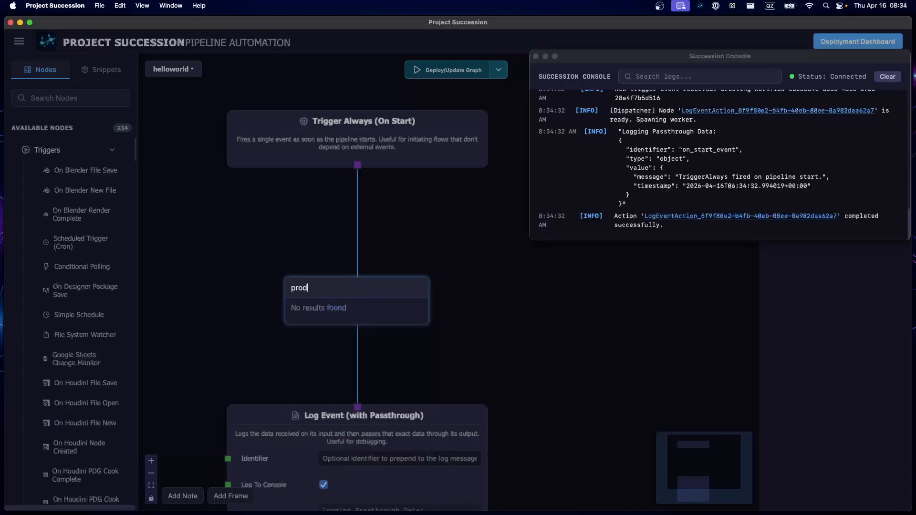
text(string)
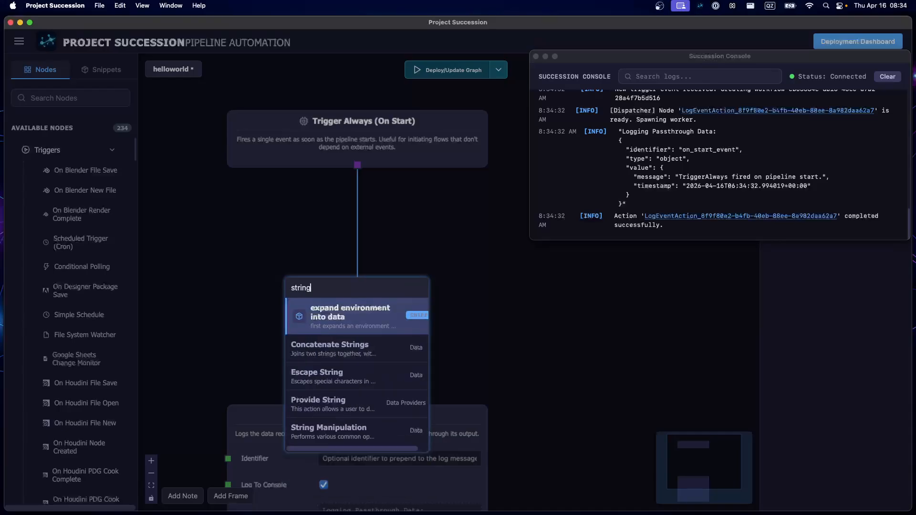
click(330, 403)
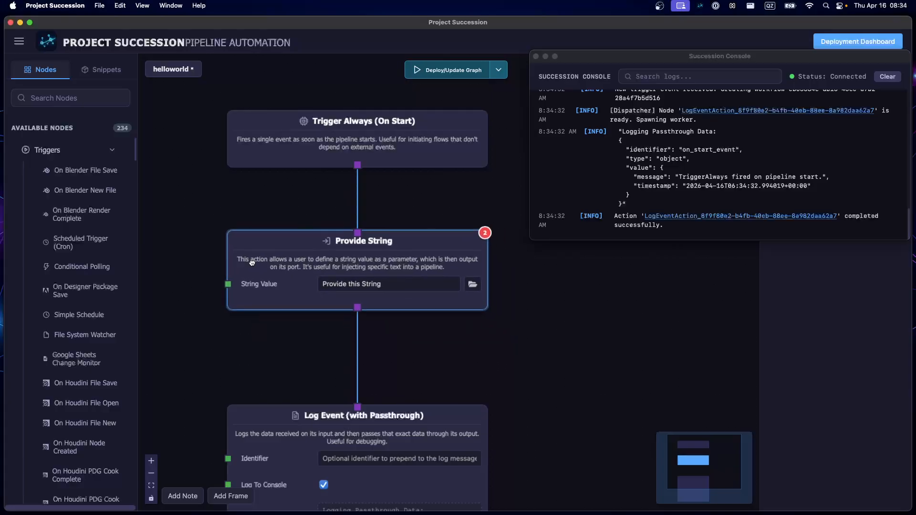
- Tighten the spacing by moving Provide String and Log Event up beneath the Trigger Always node
drag(358, 165, 356, 231)
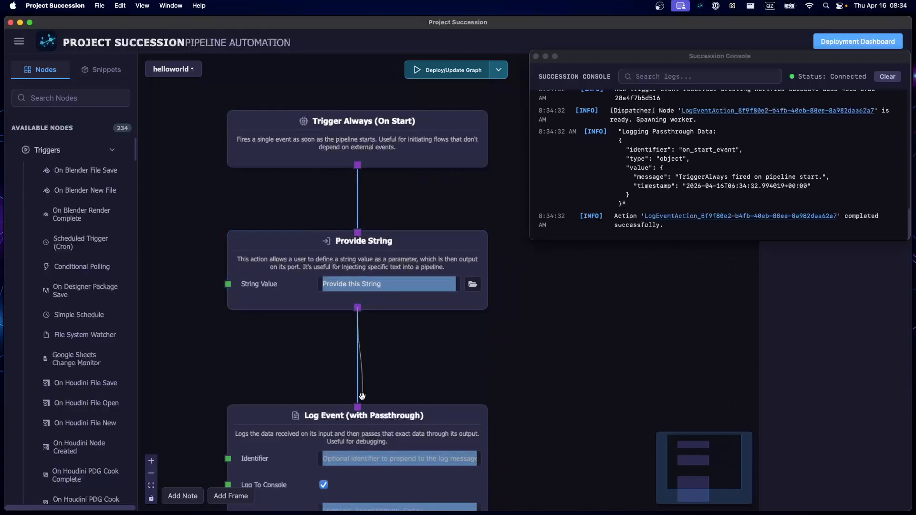
click(838, 305)
drag(441, 354, 454, 257)
drag(325, 159, 325, 162)
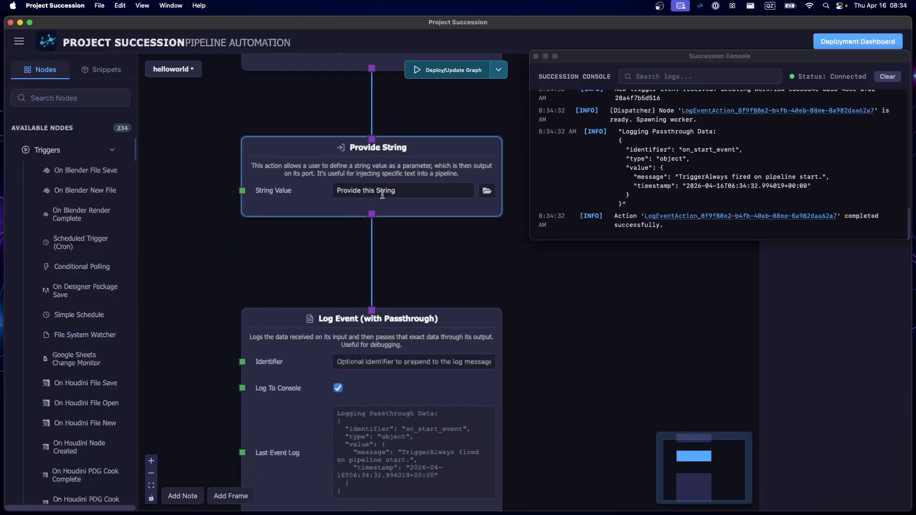
drag(260, 253, 252, 330)
mouse_move(266, 281)
mouse_down()
mouse_move(266, 241)
mouse_move(264, 265)
mouse_up()
drag(314, 421, 316, 382)
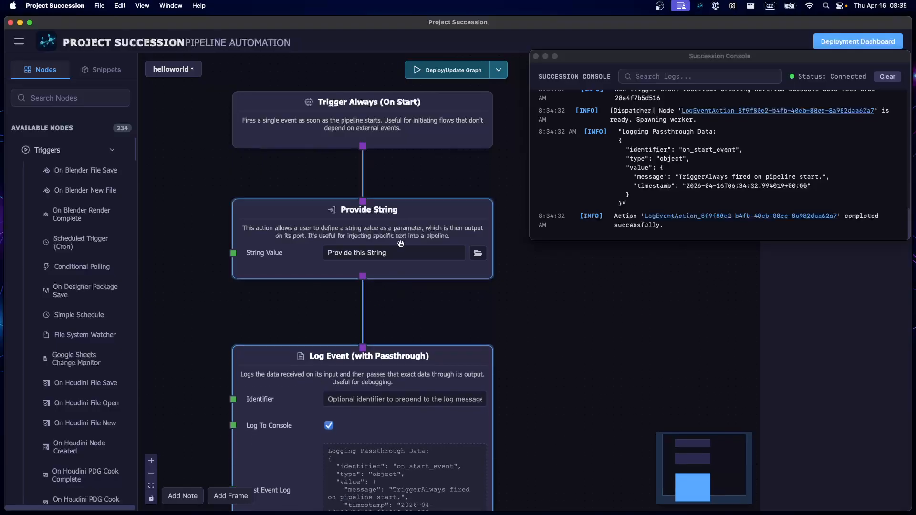
- Move Provide String to one side and connect Trigger Always directly to Log Event
drag(276, 248, 159, 258)
drag(469, 279, 308, 281)
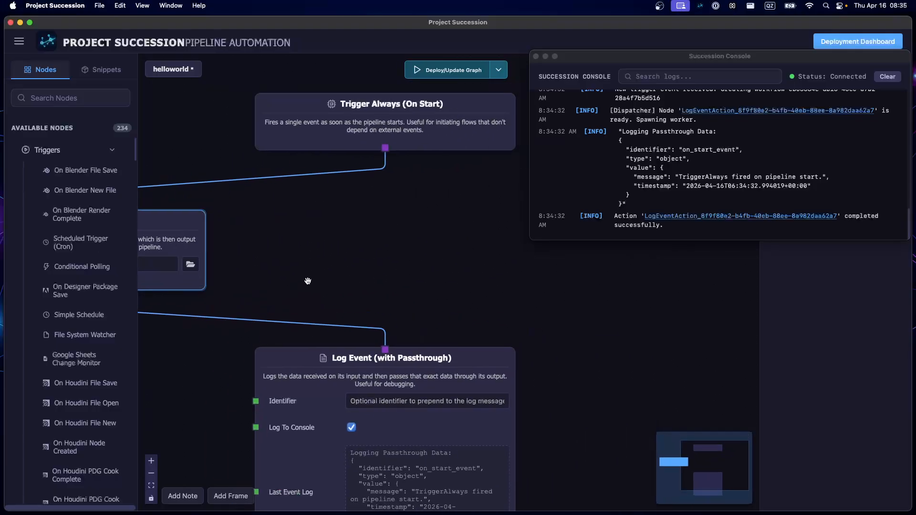
drag(385, 148, 385, 350)
scroll(469, 312, down, 2)
drag(327, 364, 328, 367)
drag(167, 245, 243, 238)
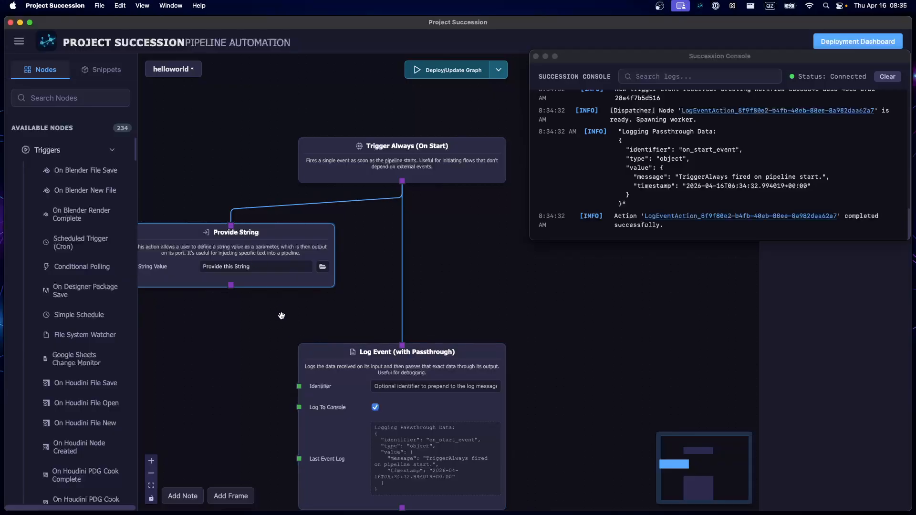
- Set the Provide String node's String Value to "Hello World"
drag(287, 318, 321, 355)
triple_click(293, 303)
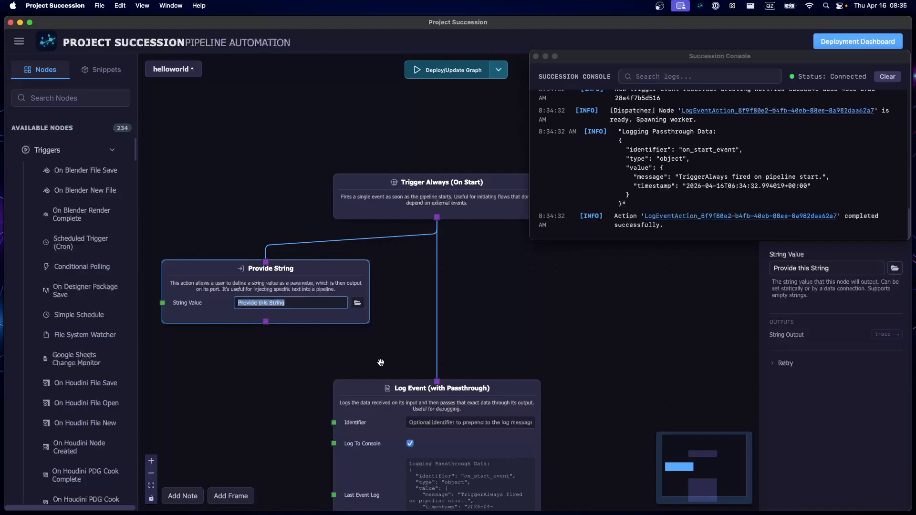
text(Hello World)
click(376, 369)
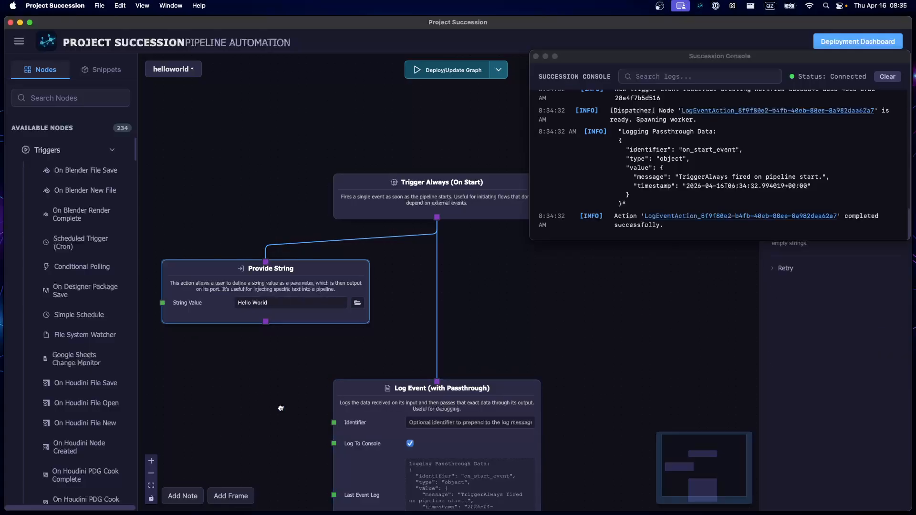
- Connect Provide String's output to Log Event's input and align the three nodes in one column
drag(266, 321, 437, 382)
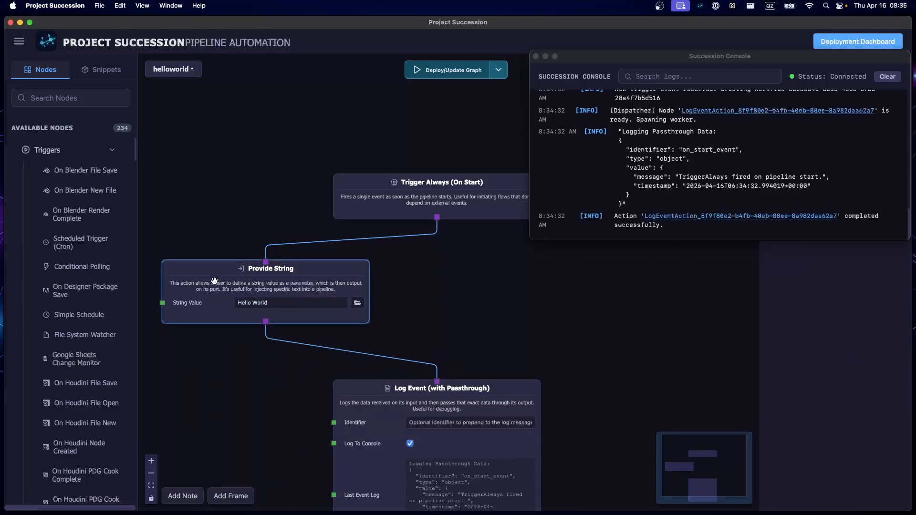
drag(214, 282, 385, 276)
drag(367, 428, 366, 404)
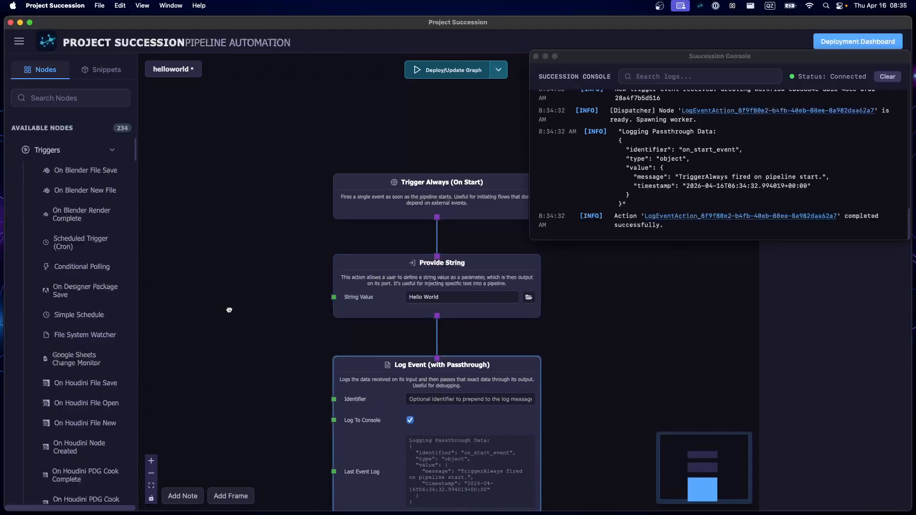
click(229, 311)
- Clear the console, redeploy the updated graph and review the logged output
click(884, 77)
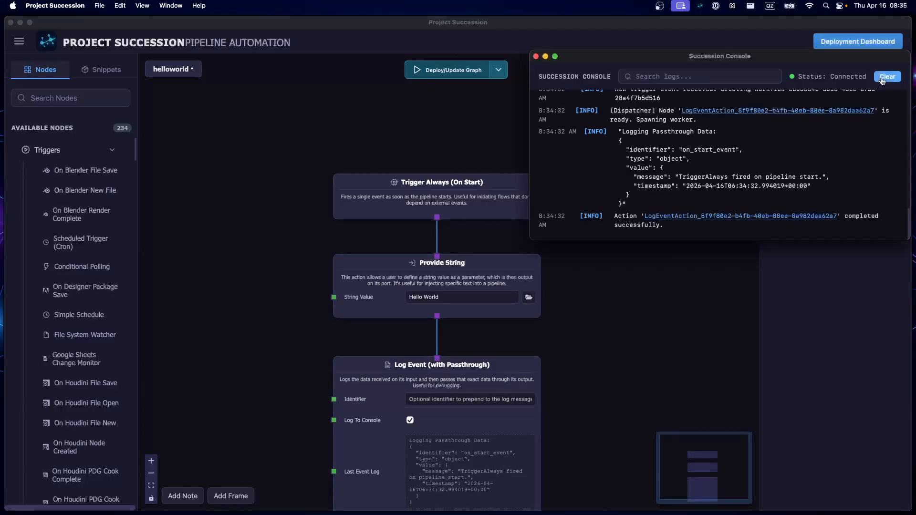
click(432, 71)
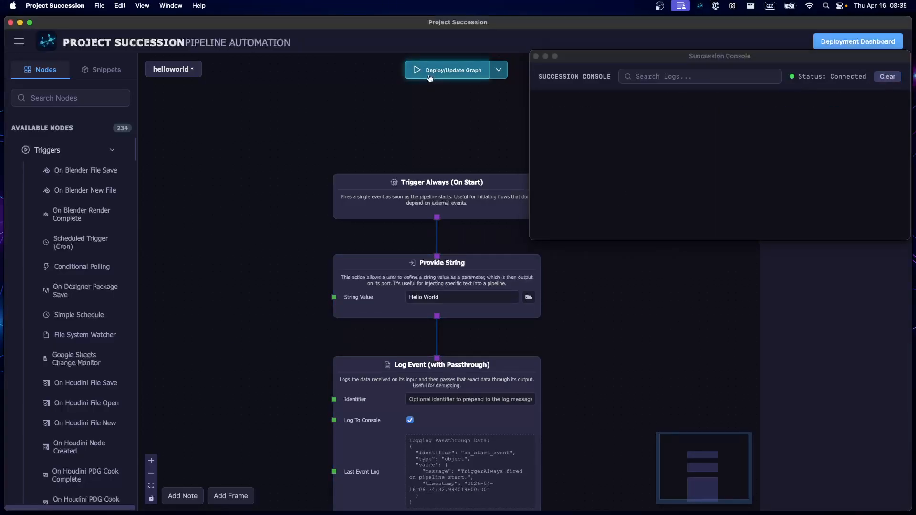
click(430, 77)
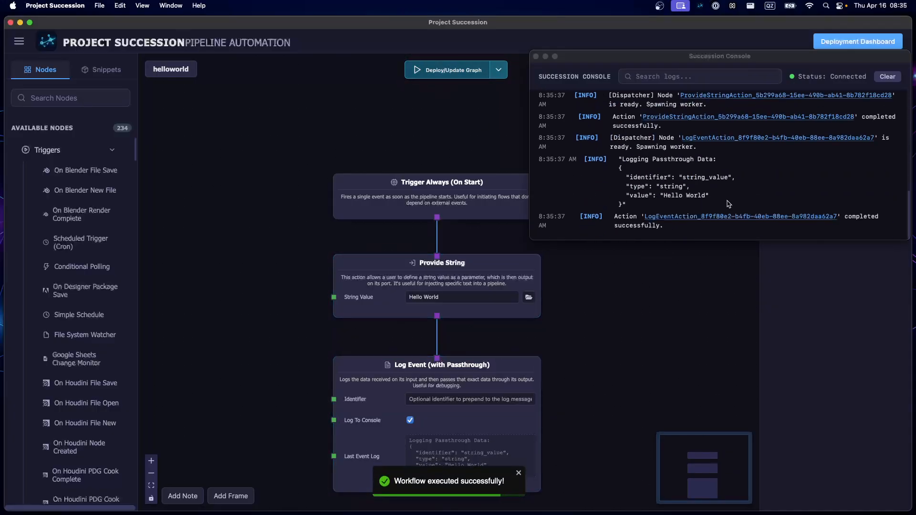
drag(274, 334, 242, 262)
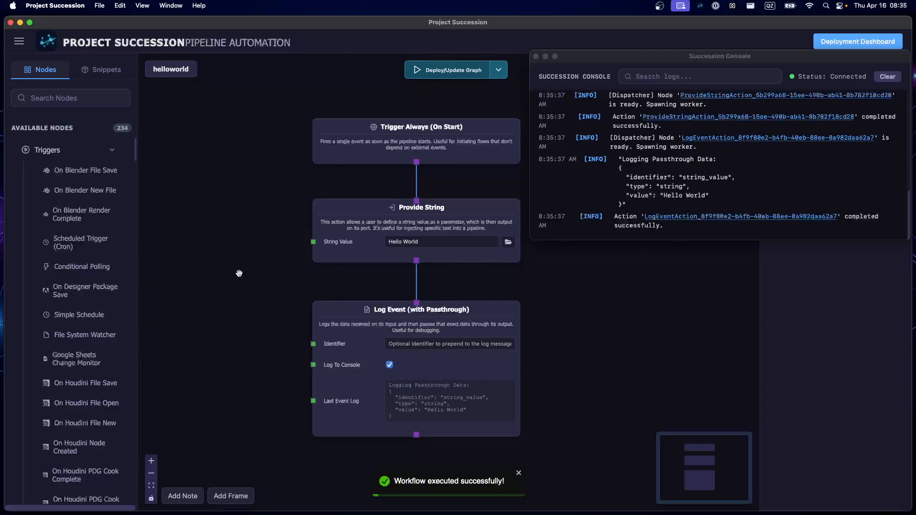
- Move Log Event slightly closer to Provide String and close the console window
scroll(231, 270, down, 1)
drag(242, 297, 172, 257)
drag(285, 304, 286, 298)
drag(181, 200, 176, 200)
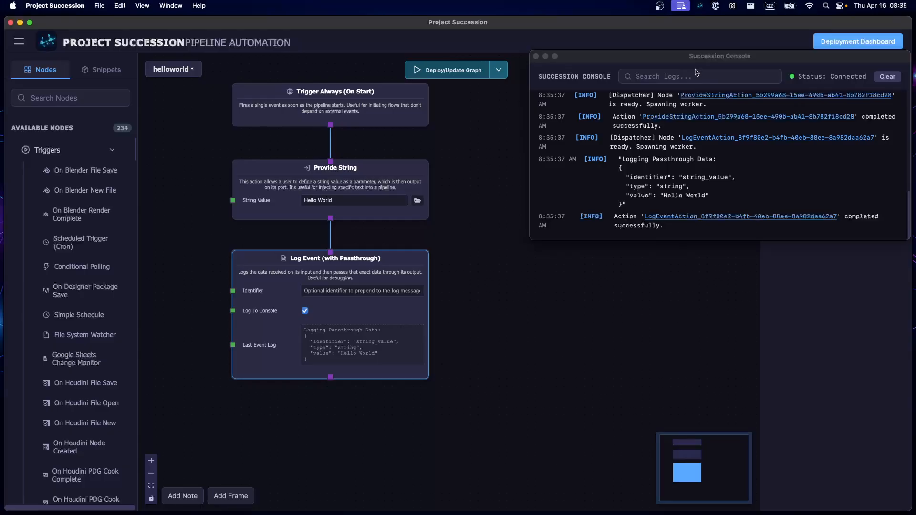
click(536, 57)
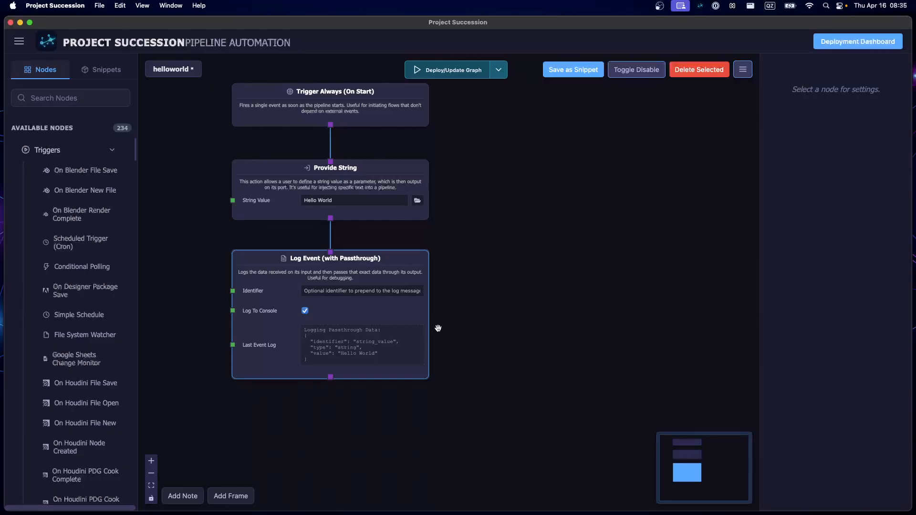
- Add a Read / Write File node and place it beside the Log Event node
drag(523, 304, 500, 315)
double_click(501, 280)
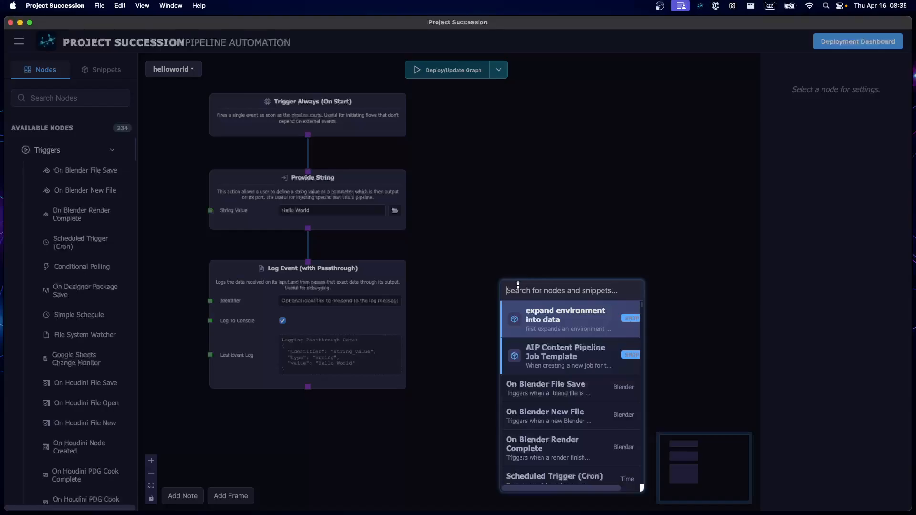
text(read)
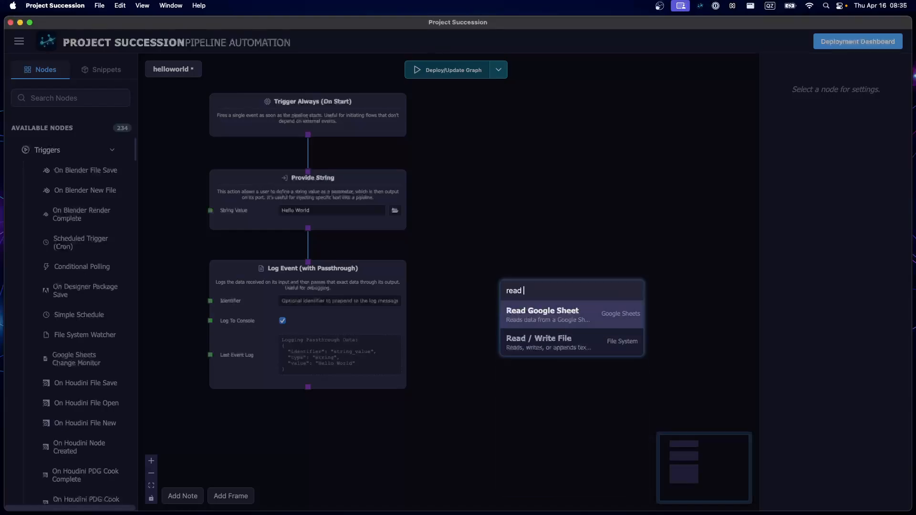
key(Down)
key(Return)
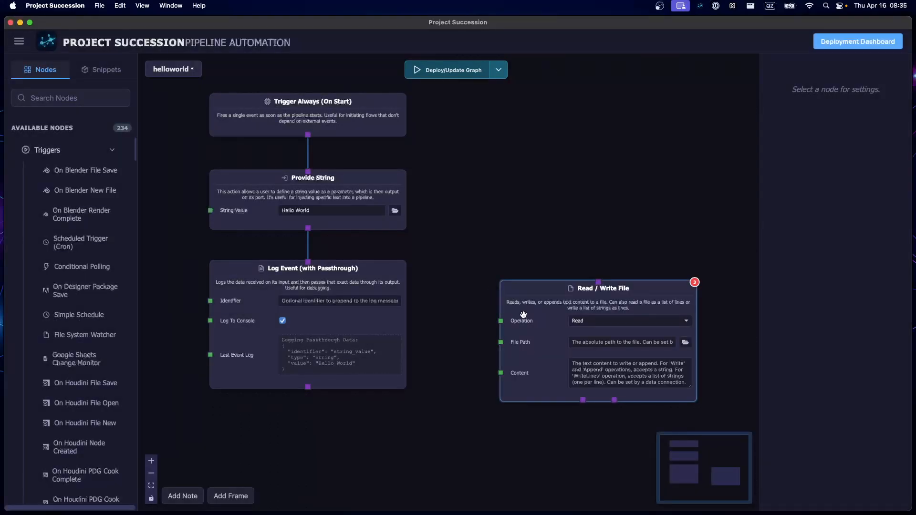
drag(527, 313, 468, 297)
- Set the Read / Write File node's Operation to Write
click(538, 301)
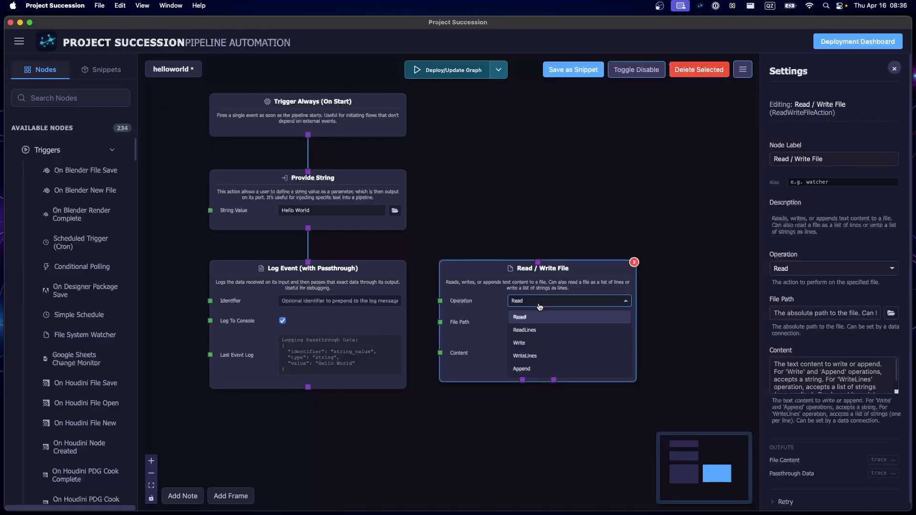
click(538, 343)
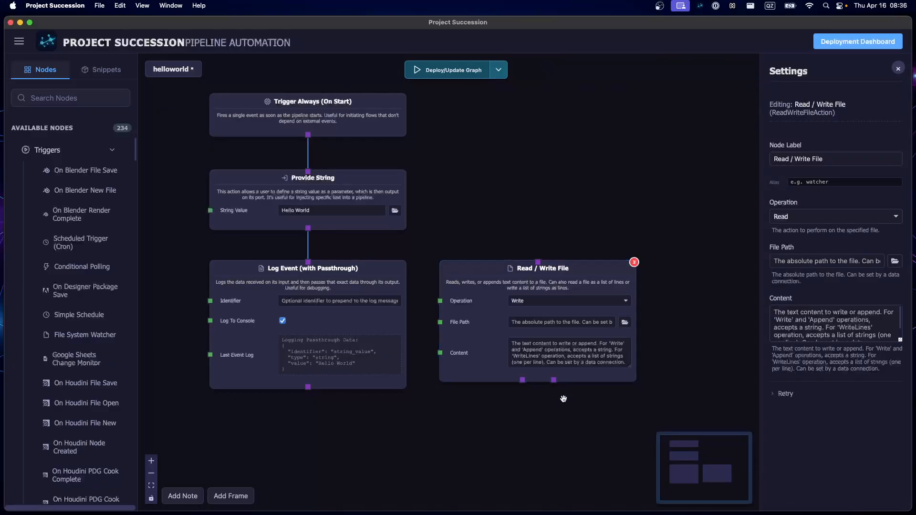
click(525, 301)
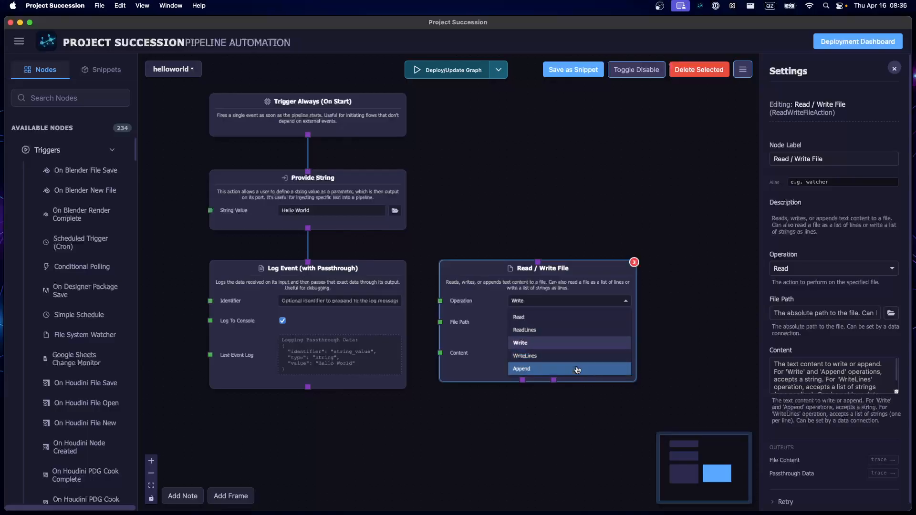
click(567, 347)
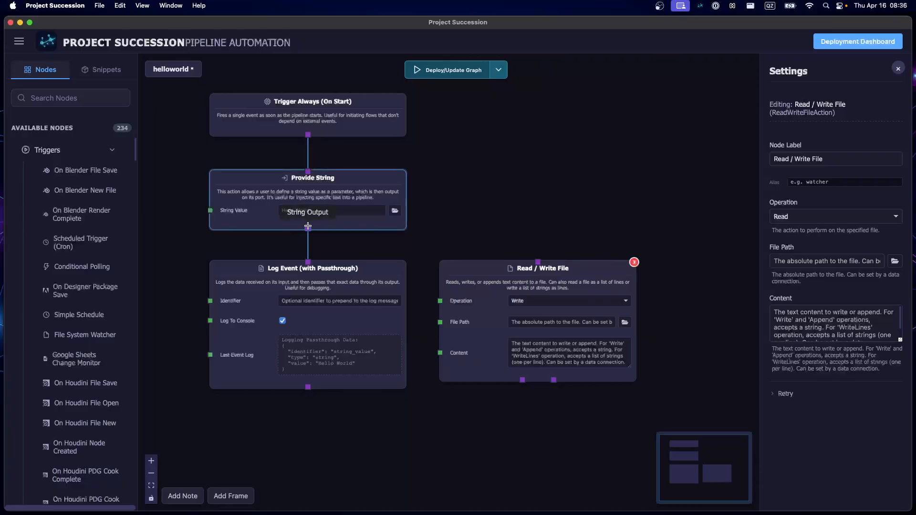
- Move Log Event off to the side and place Read / Write File beneath Provide String
drag(308, 228, 525, 176)
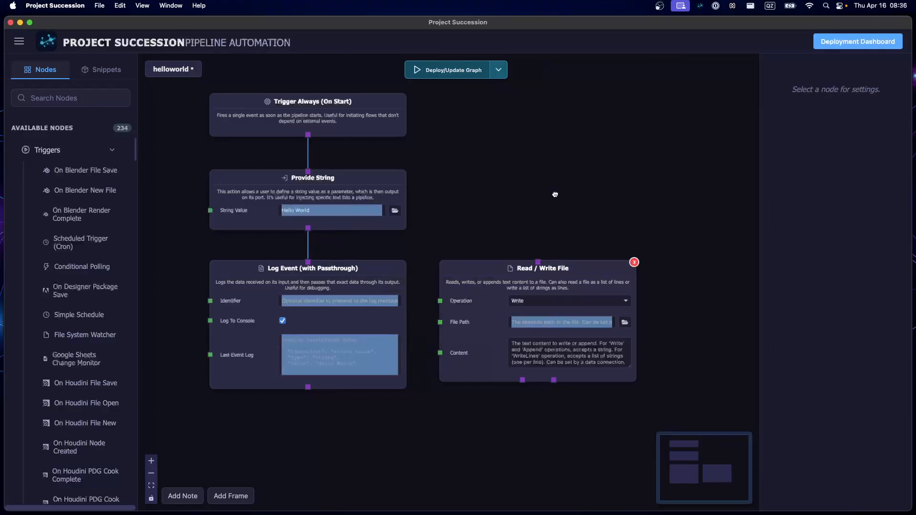
click(260, 199)
drag(493, 284, 253, 389)
drag(578, 282, 570, 276)
drag(205, 237, 474, 230)
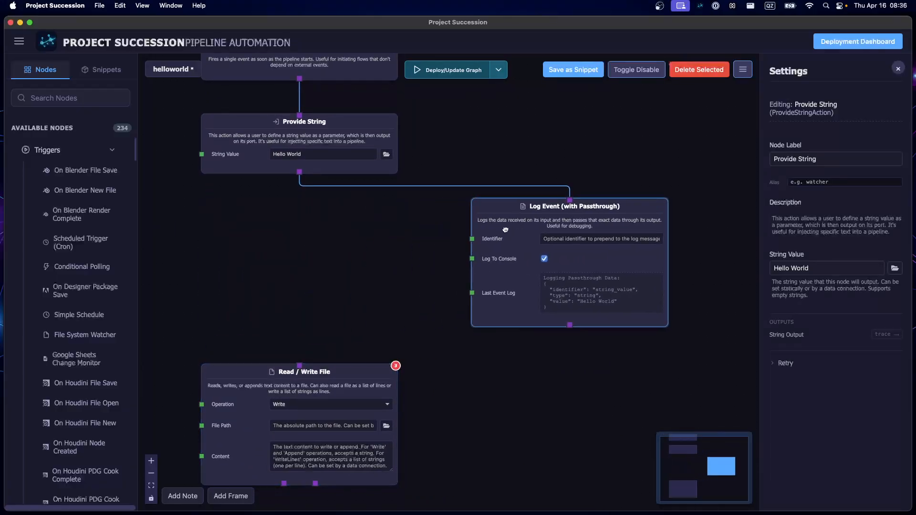
drag(240, 391, 246, 345)
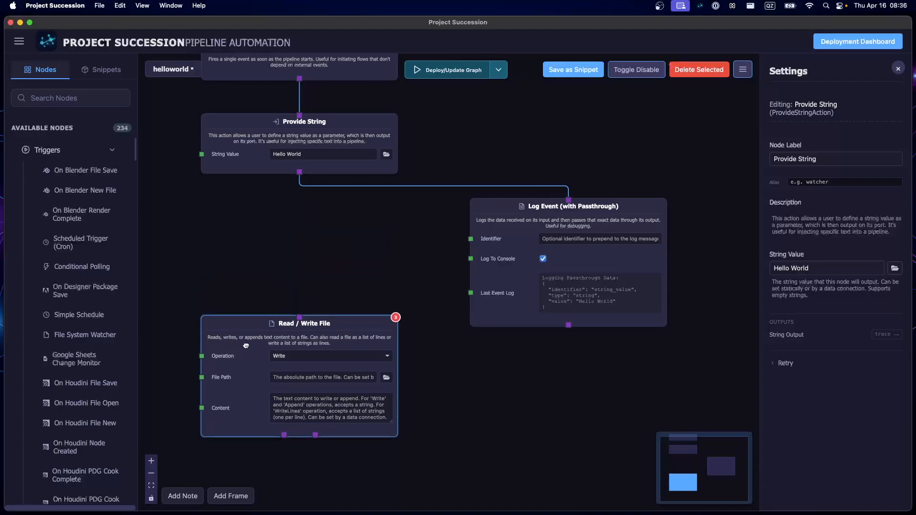
drag(525, 311, 568, 311)
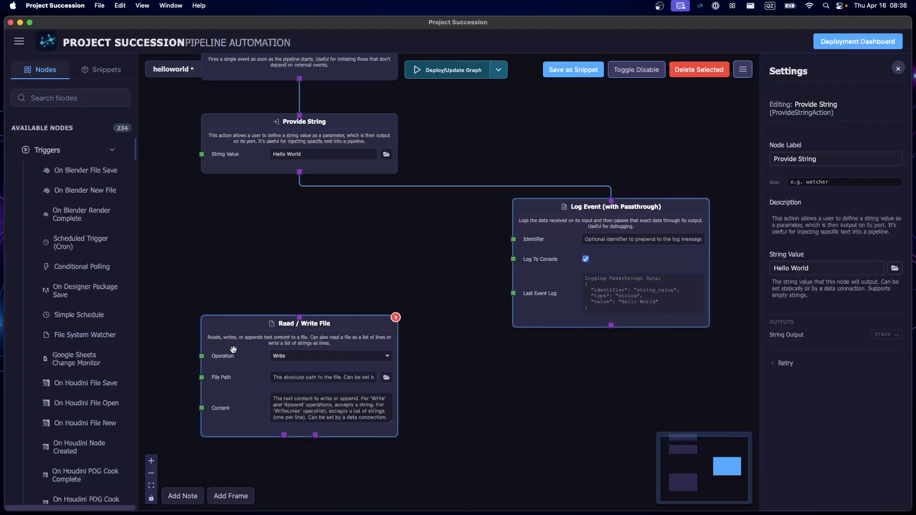
drag(234, 349, 234, 327)
- Connect Provide String's output to the execution input of Read / Write File and line the two nodes up vertically
drag(299, 172, 280, 260)
drag(238, 287, 286, 296)
drag(278, 258, 279, 275)
drag(285, 330, 286, 300)
click(238, 329)
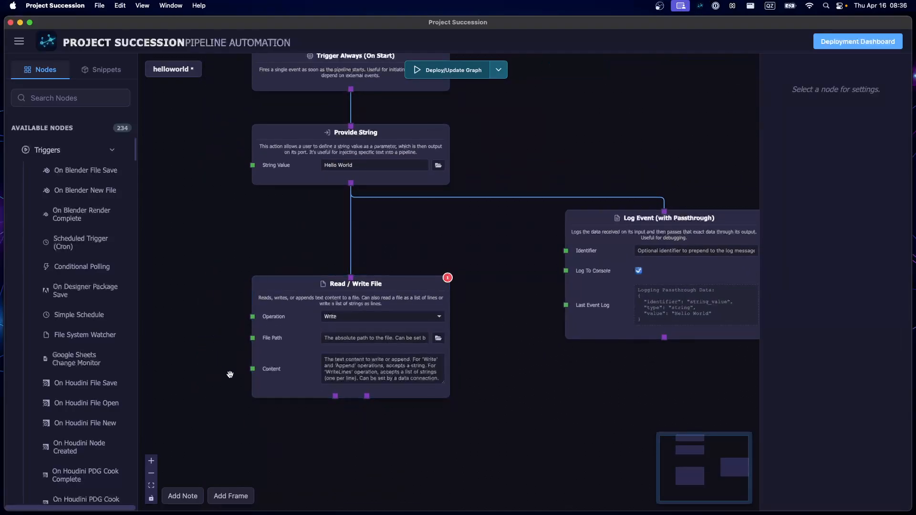
- Try "Hello World" as fixed Content in the Read / Write File node and clear the field again
click(409, 385)
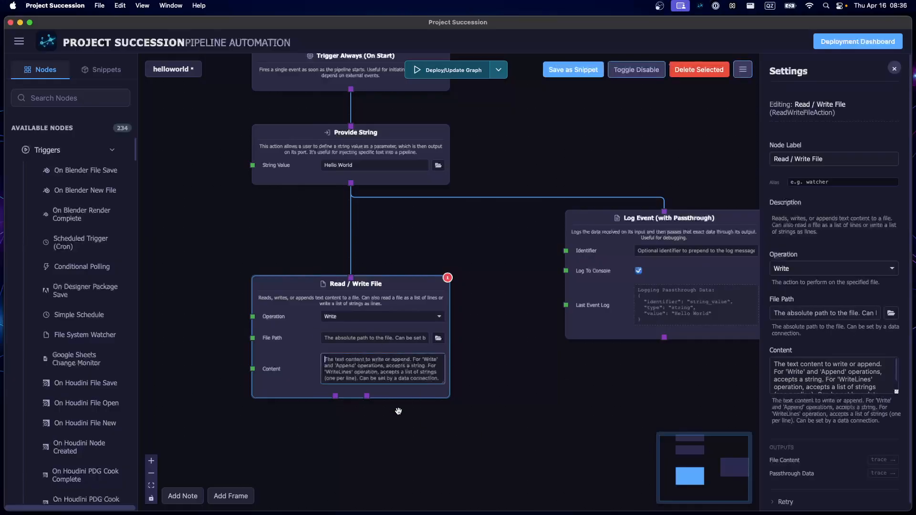
text(Hello World)
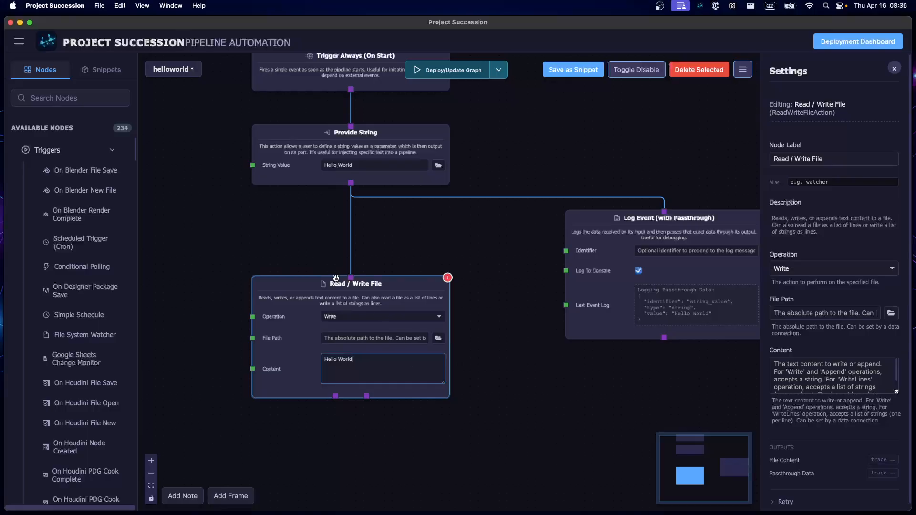
click(289, 222)
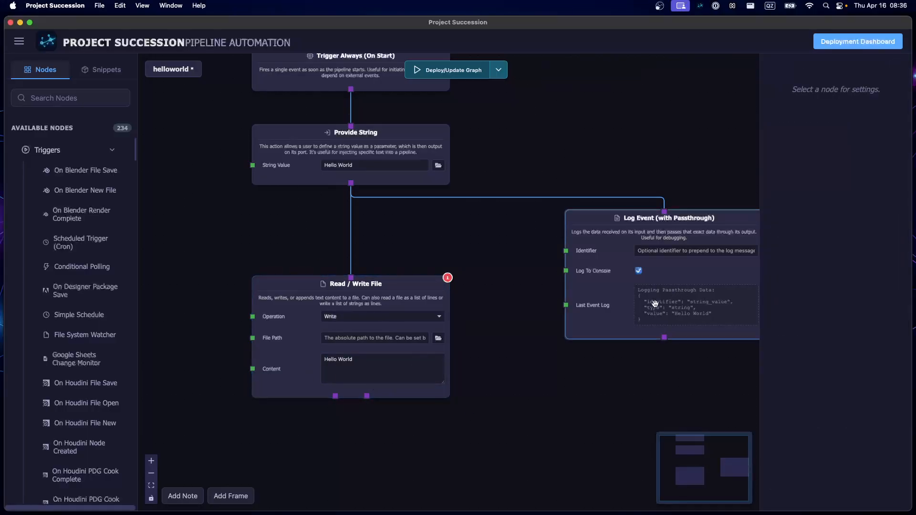
triple_click(362, 366)
key(BackSpace)
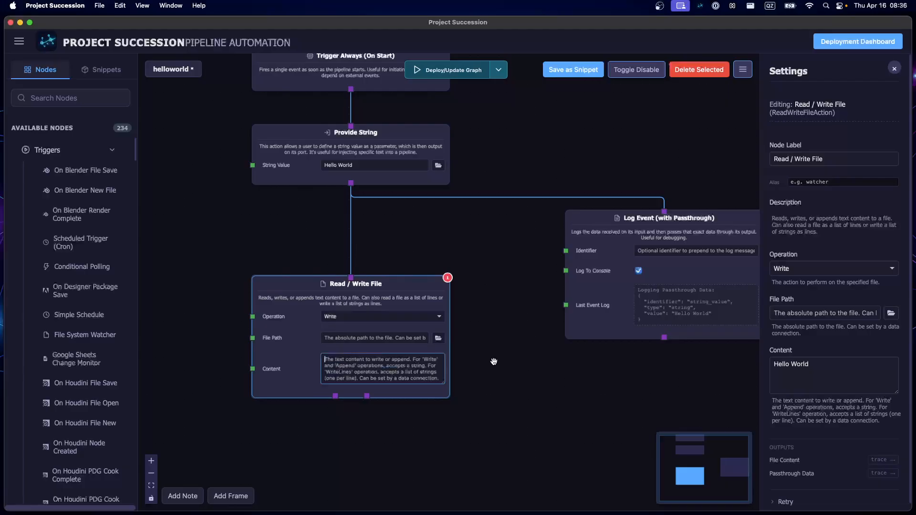
click(545, 352)
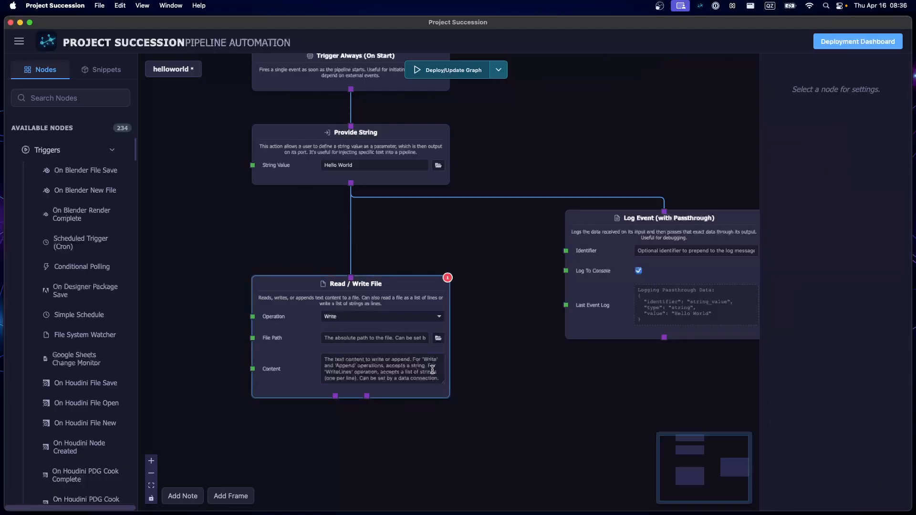
click(353, 137)
click(806, 182)
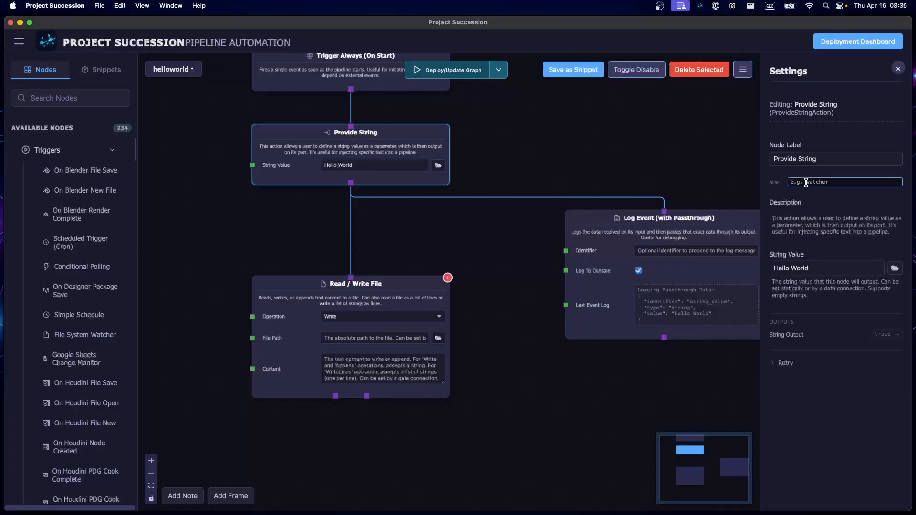
click(393, 366)
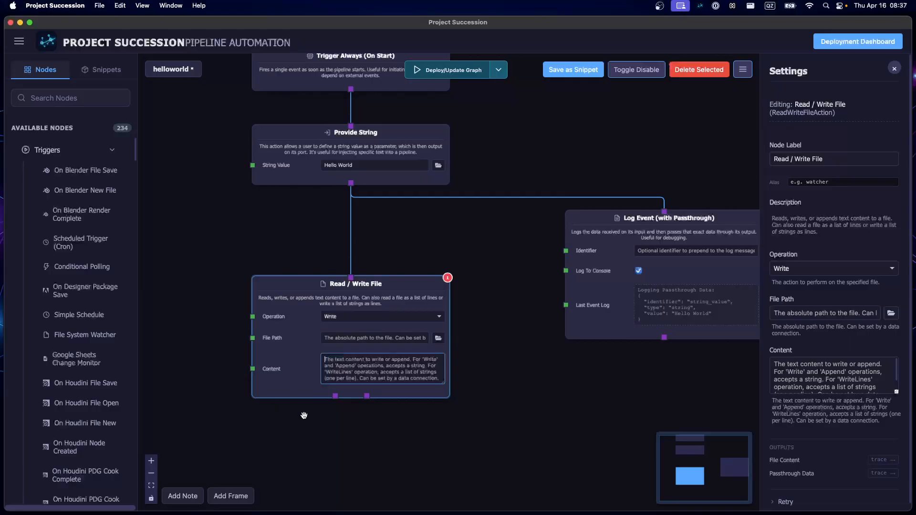
click(543, 420)
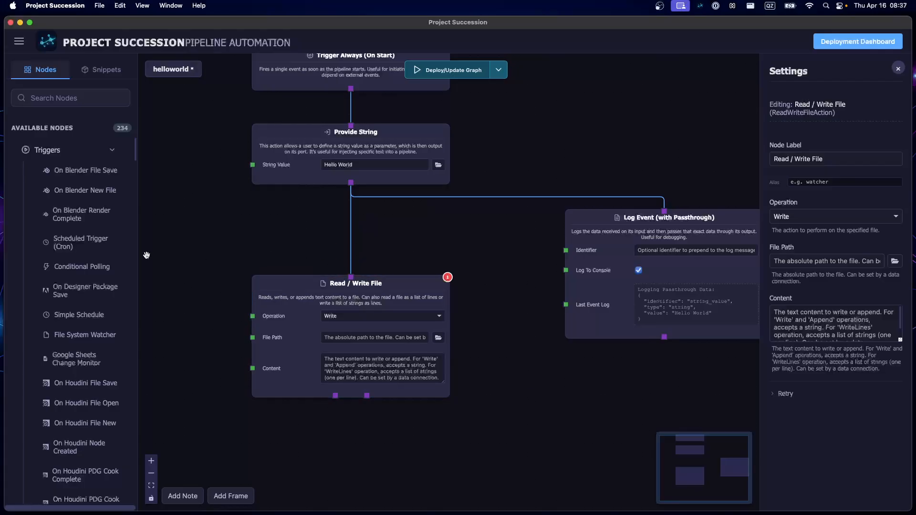
- Connect Provide String's output to the Content input of Read / Write File
drag(348, 191, 249, 369)
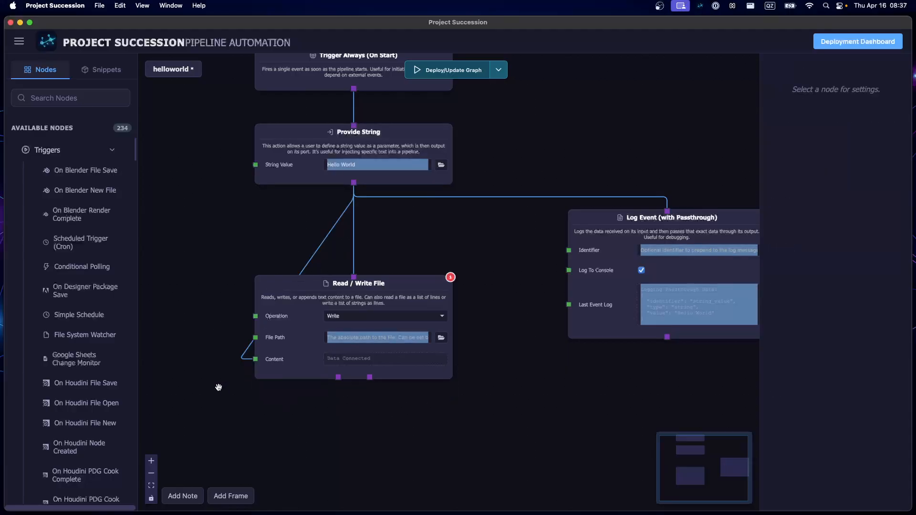
click(802, 296)
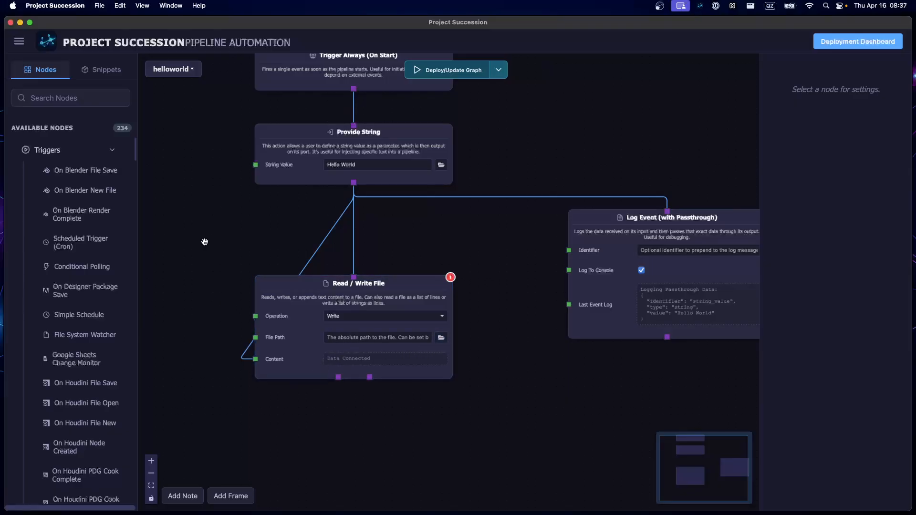
drag(204, 241, 249, 274)
click(487, 371)
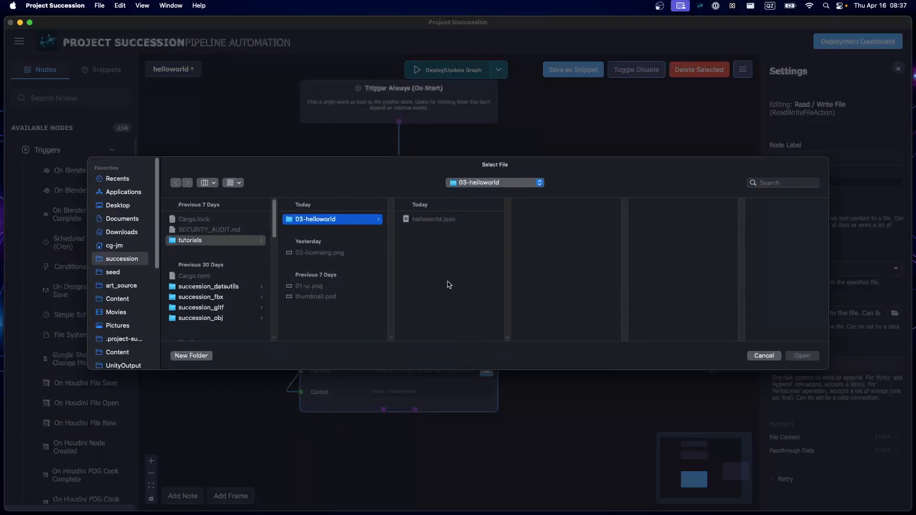
click(763, 356)
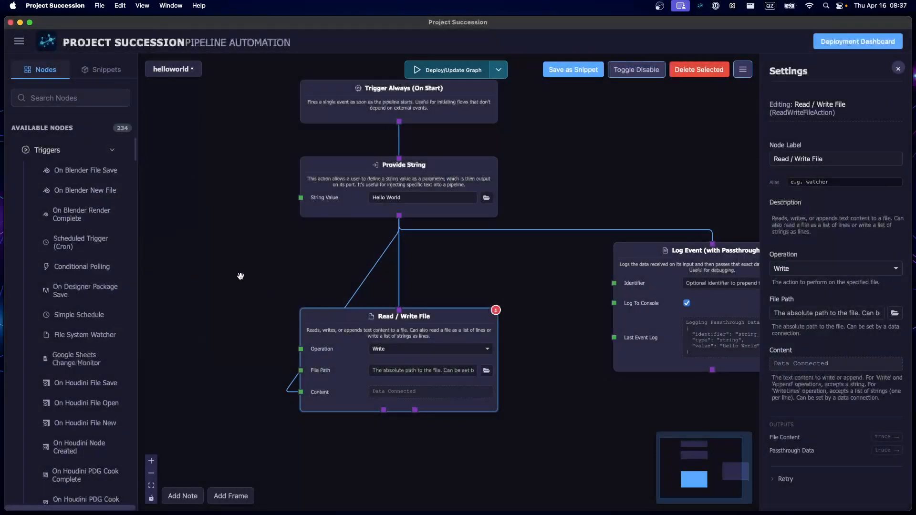
- Add a Get Working Directory/File node in the free space beside Read / Write File
drag(241, 276, 351, 277)
key(Tab)
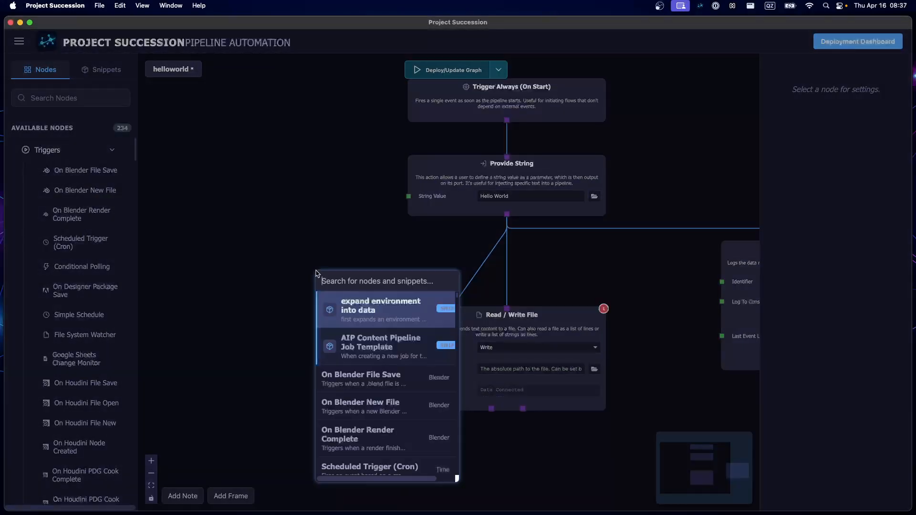
text(get w)
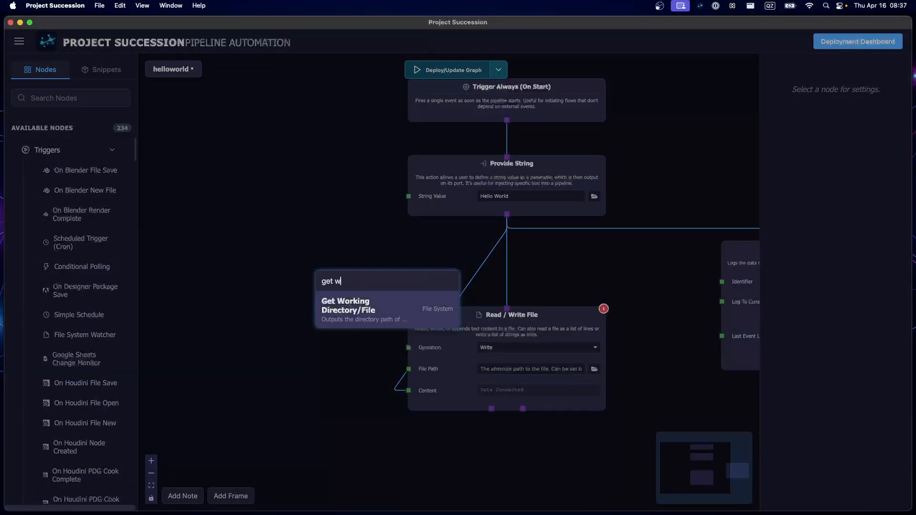
key(Return)
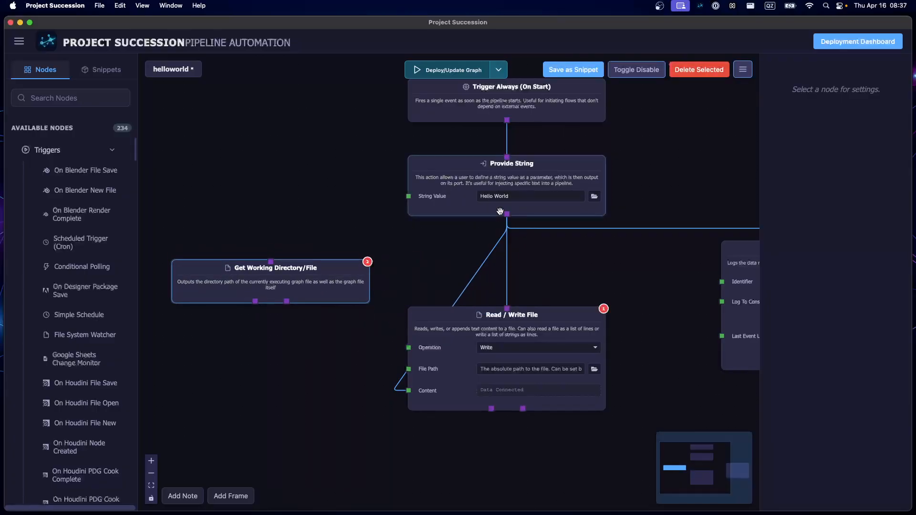
- Connect Provide String's output to Get Working Directory/File, raise that node a little and lower Read / Write File slightly
drag(507, 214, 271, 261)
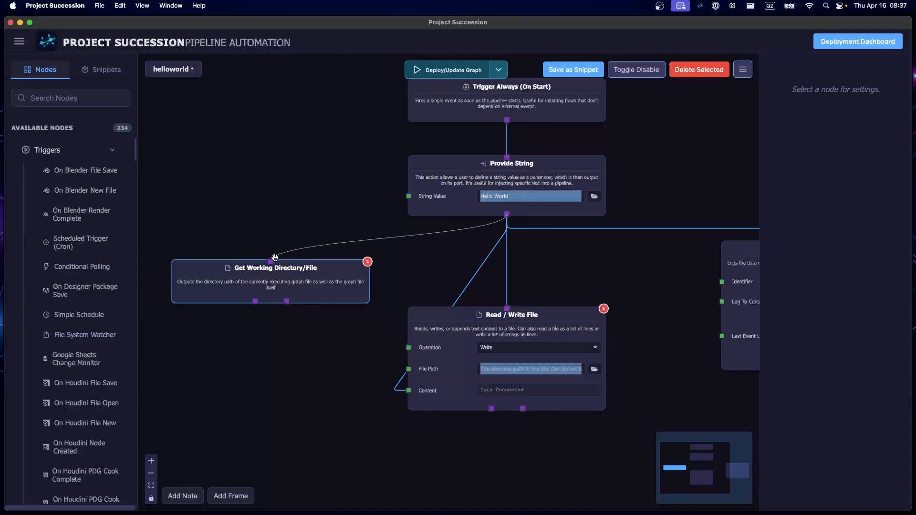
drag(237, 286, 234, 268)
drag(454, 341, 454, 355)
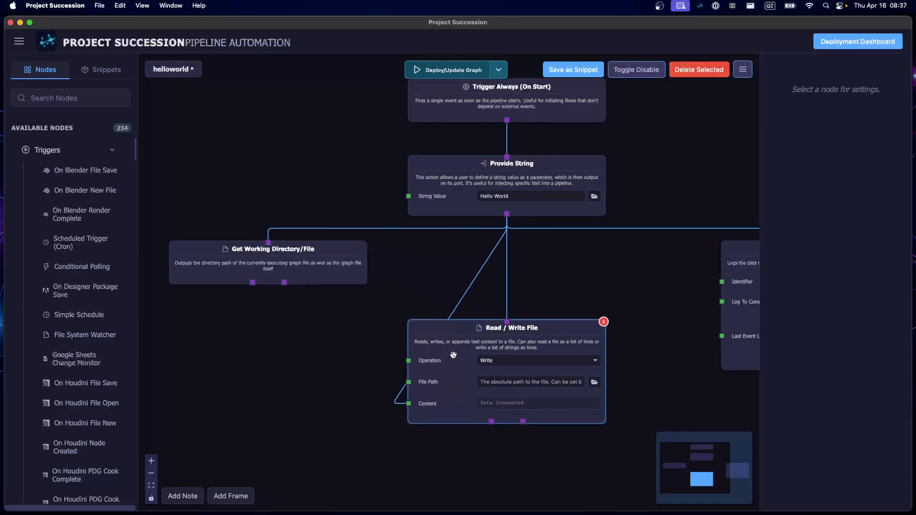
- Add a Path Join node and place it directly below Get Working Directory/File
click(265, 362)
key(Tab)
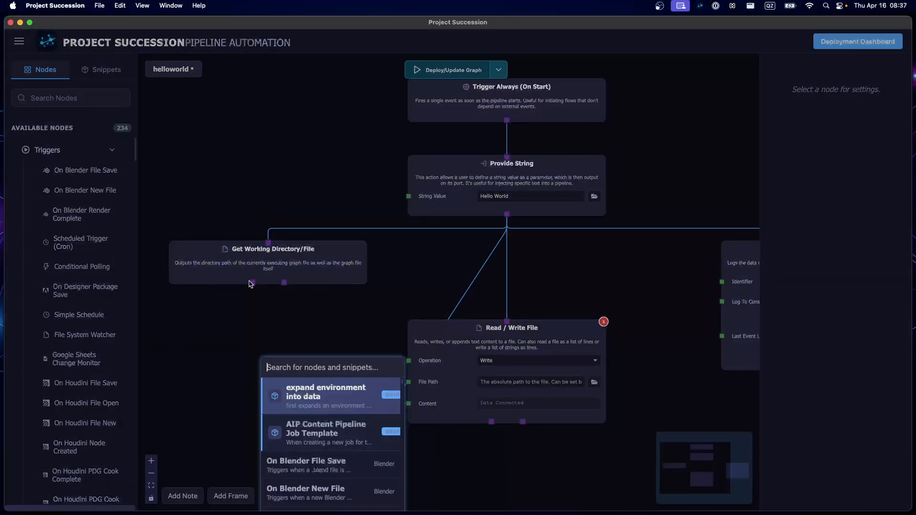
text(path)
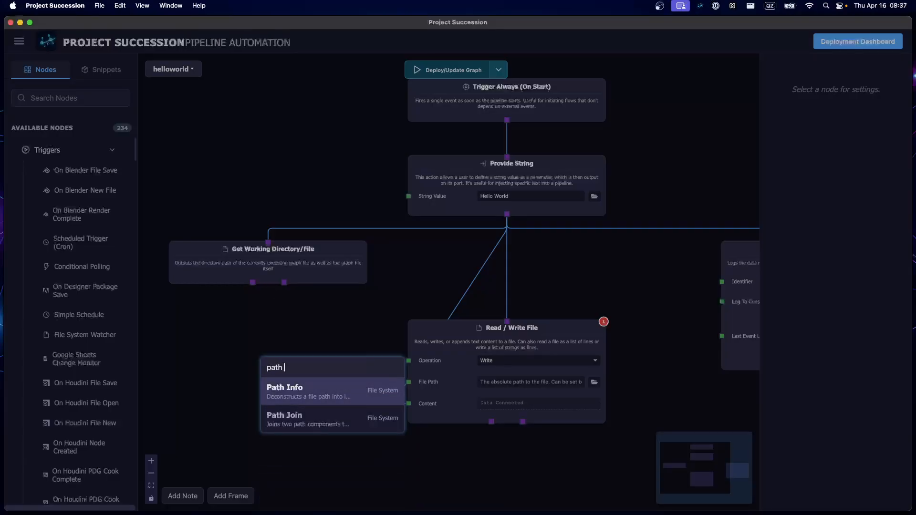
key(Down)
key(Return)
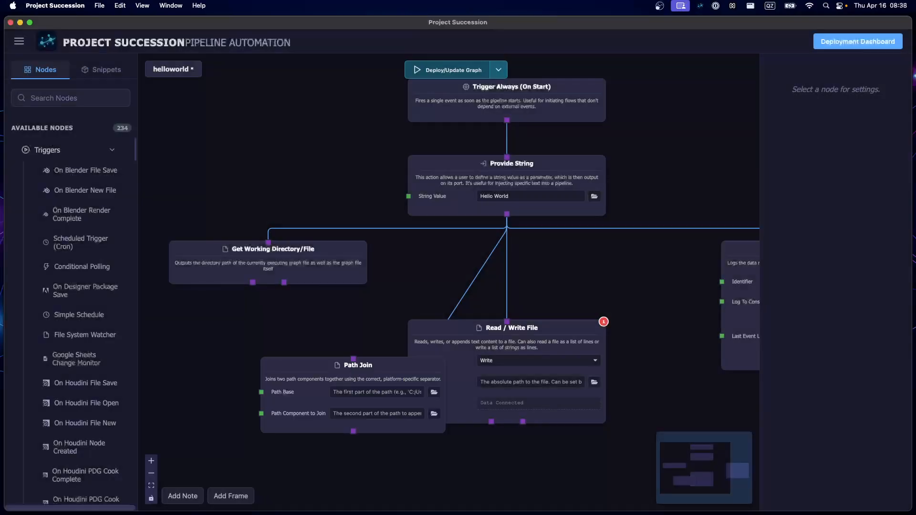
drag(282, 390, 192, 353)
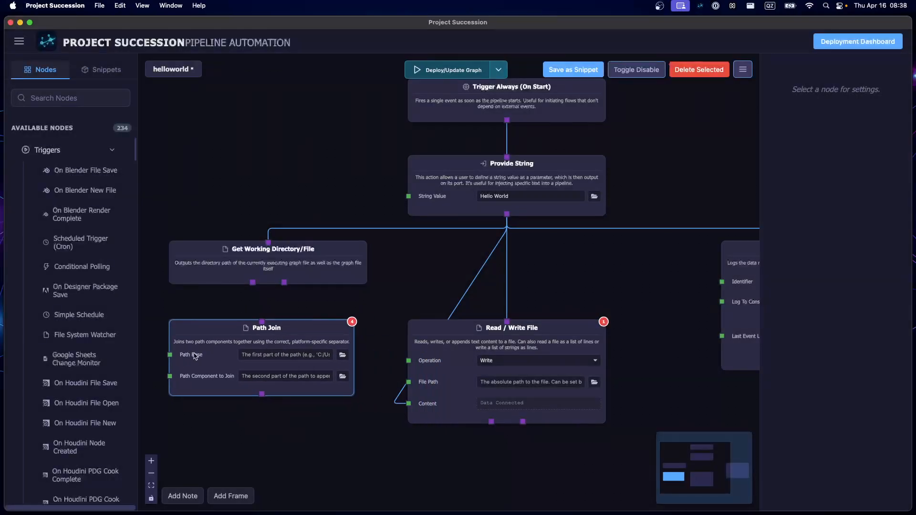
- Connect Get Working Directory/File's first output to Path Join's top input and to its Path Base input
drag(252, 282, 262, 321)
drag(253, 283, 170, 354)
click(901, 380)
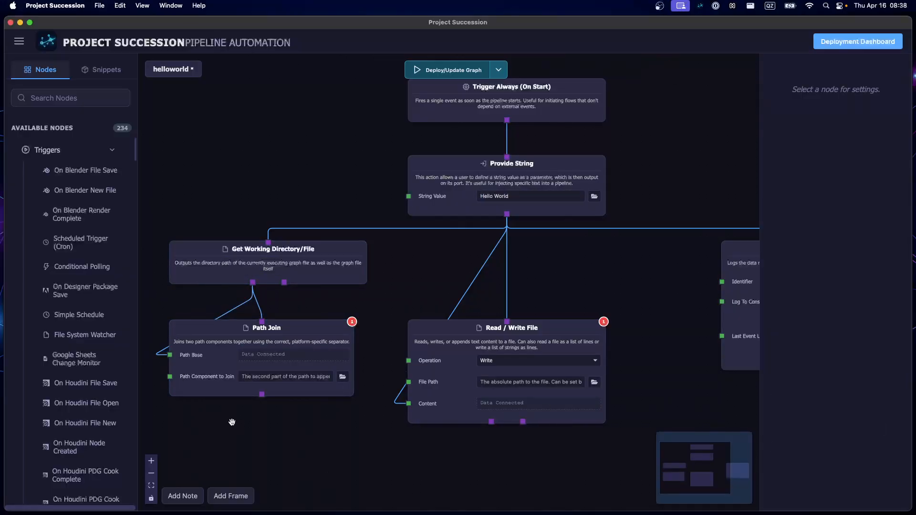
- Set Path Join's Path Component to Join to output.txt
click(271, 378)
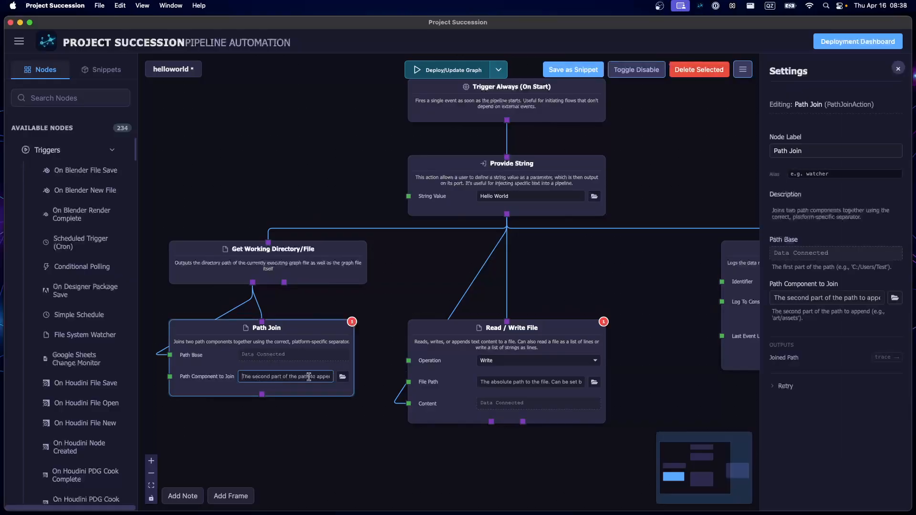
text(output.txt)
click(351, 426)
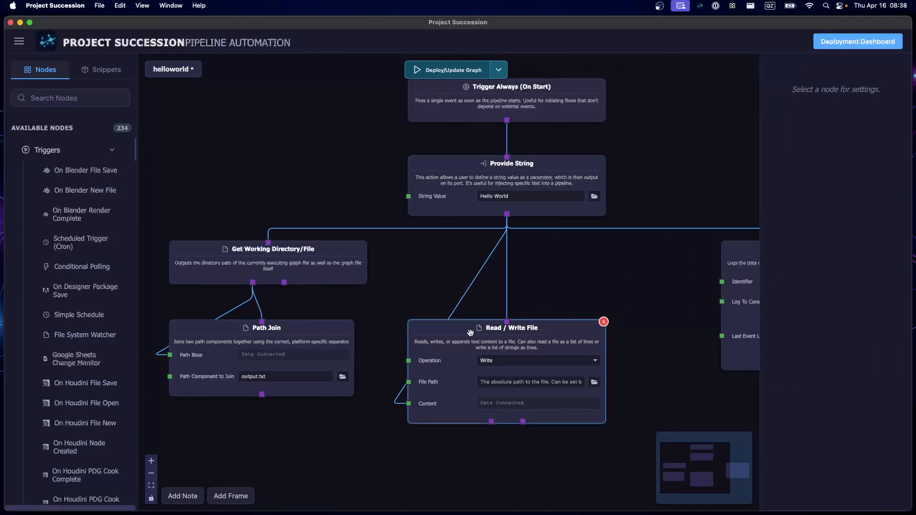
- Move the Read / Write File node lower and connect Path Join's output to its File Path input
drag(475, 334, 474, 410)
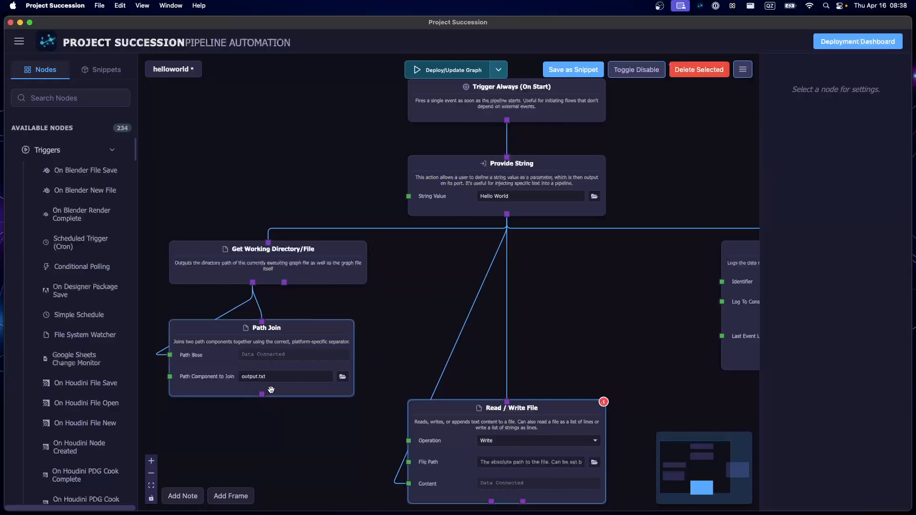
drag(262, 394, 409, 462)
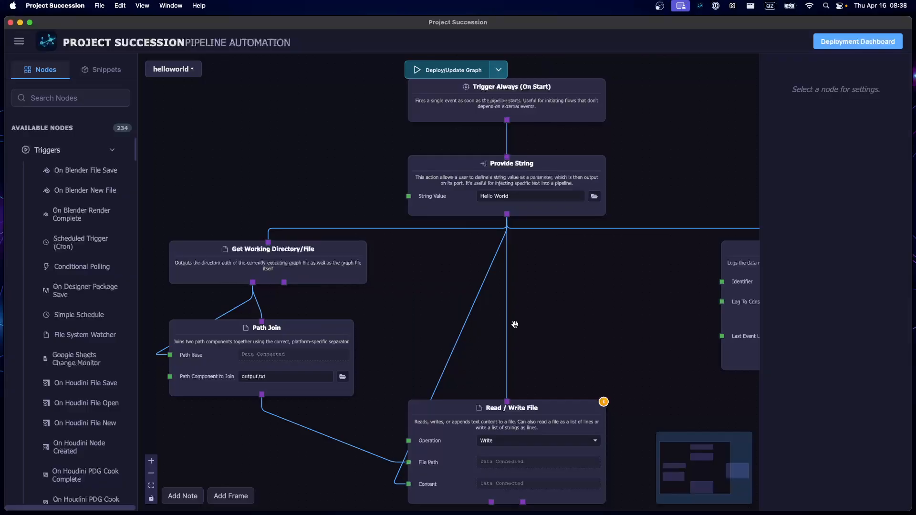
- Deploy and run the updated helloworld graph
scroll(568, 311, down, 3)
drag(577, 309, 572, 277)
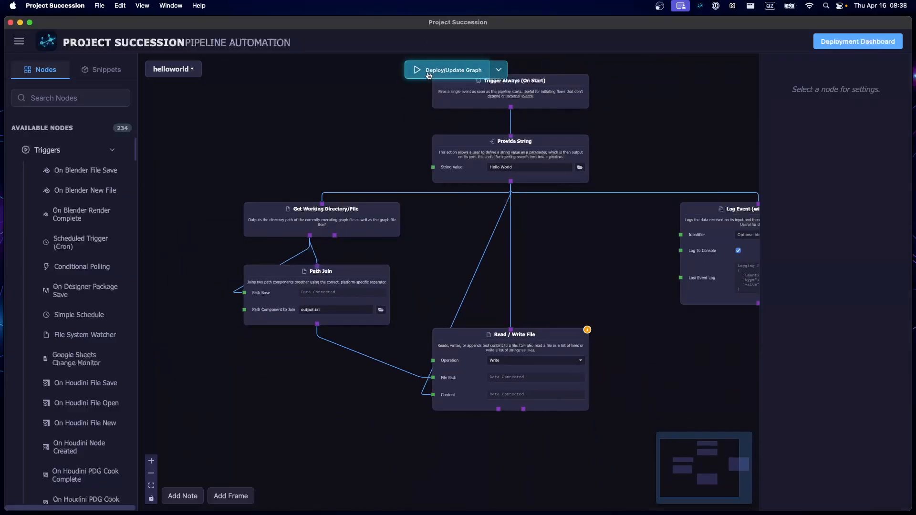
click(429, 72)
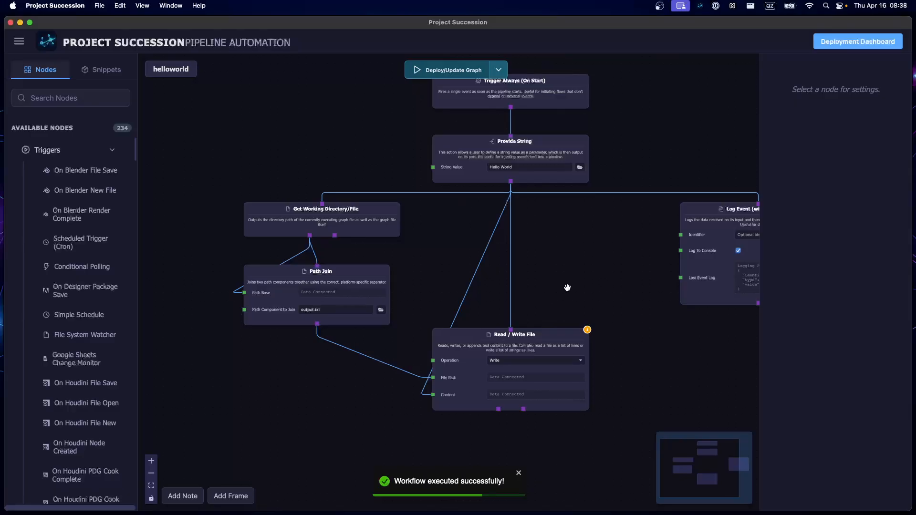
drag(567, 288, 565, 285)
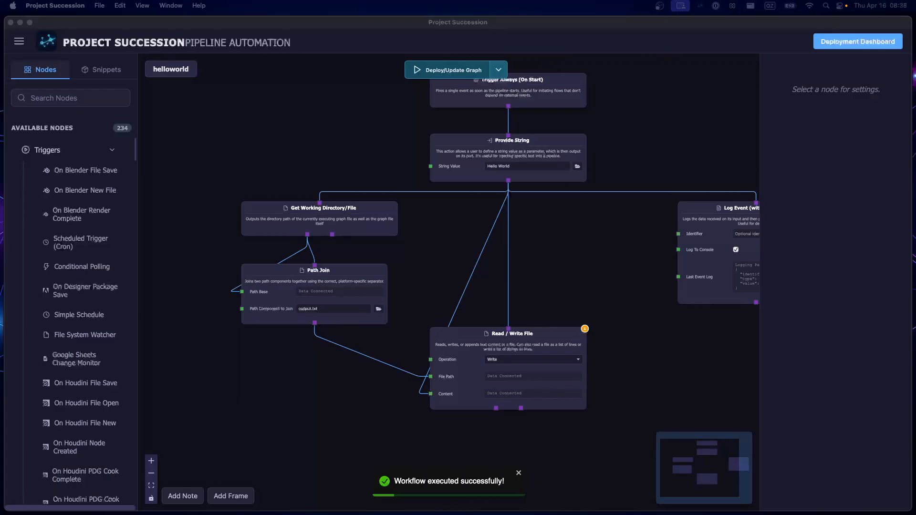
- Switch to Finder's 03-helloworld folder, open output.txt to check its contents, and close the file again
drag(1, 110, 580, 146)
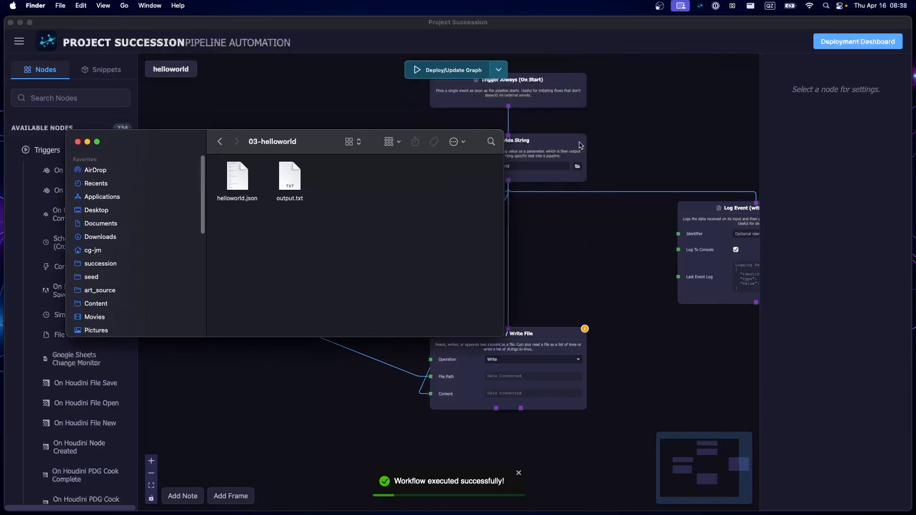
click(294, 188)
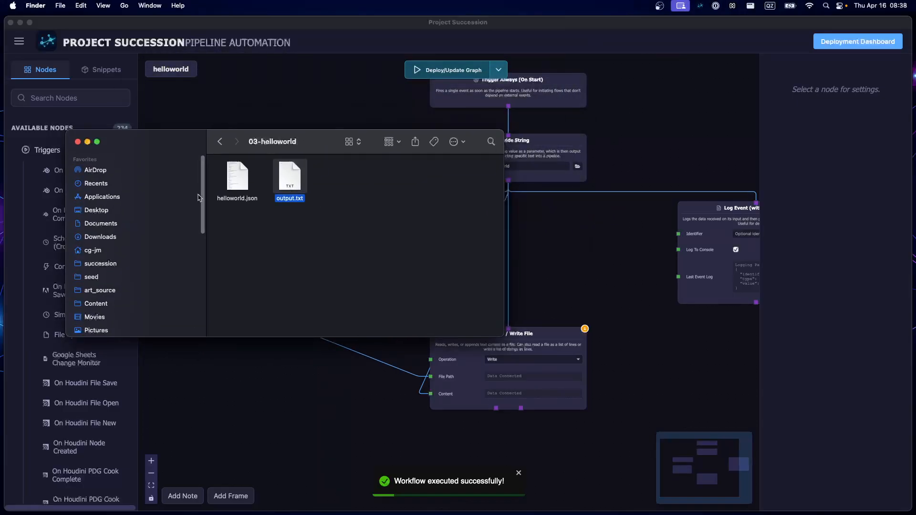
drag(206, 190, 42, 207)
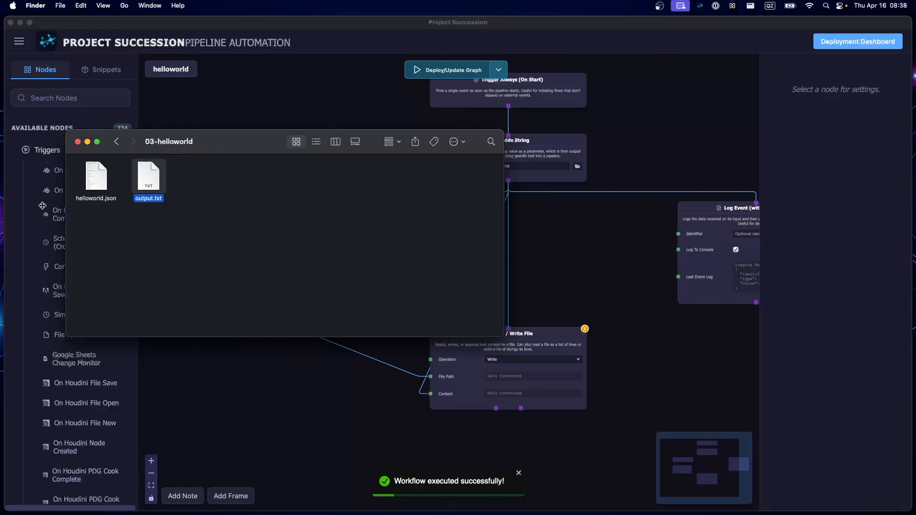
click(347, 214)
drag(247, 150, 261, 244)
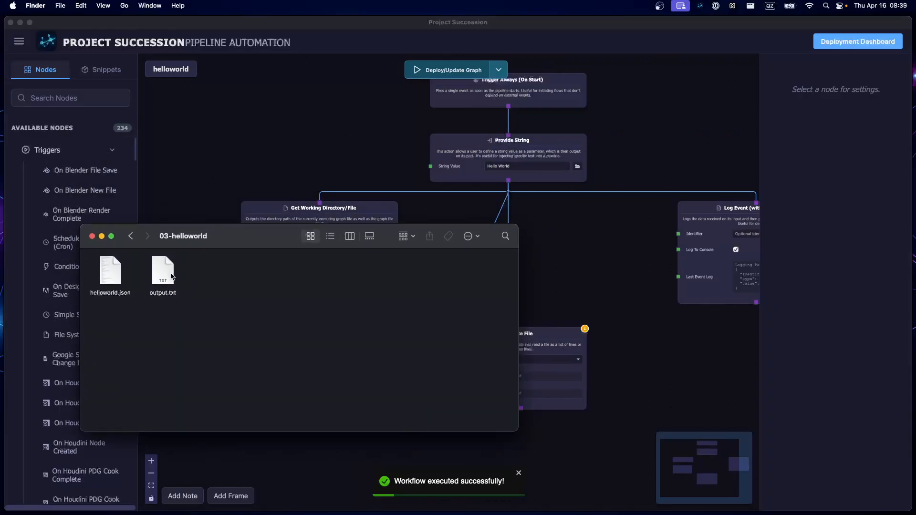
double_click(165, 273)
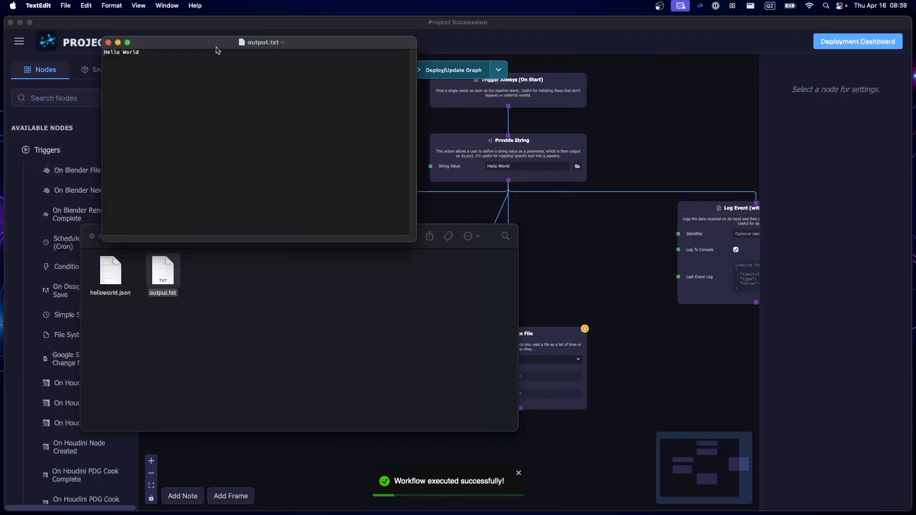
click(108, 43)
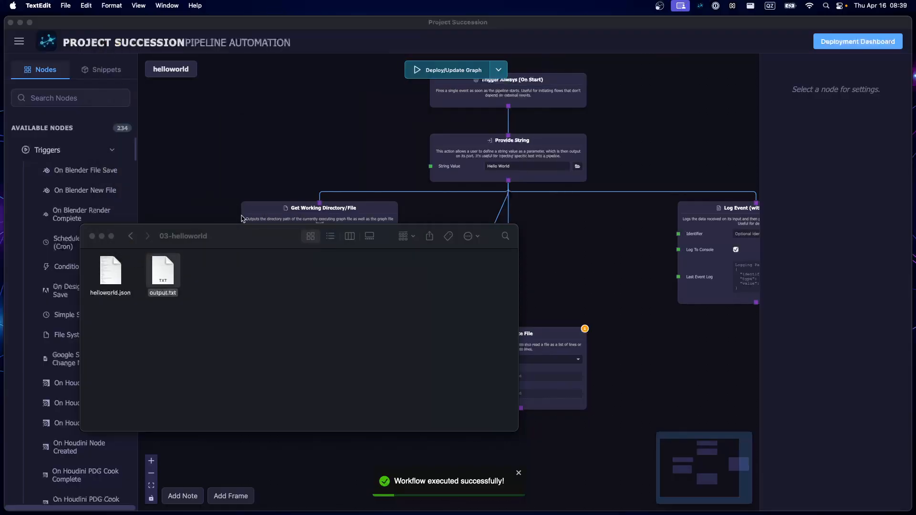
drag(226, 243, 181, 123)
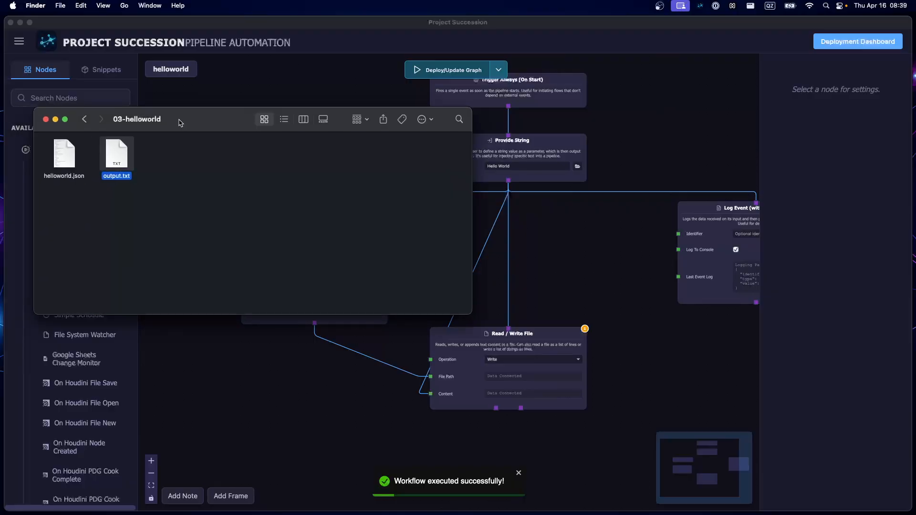
click(242, 283)
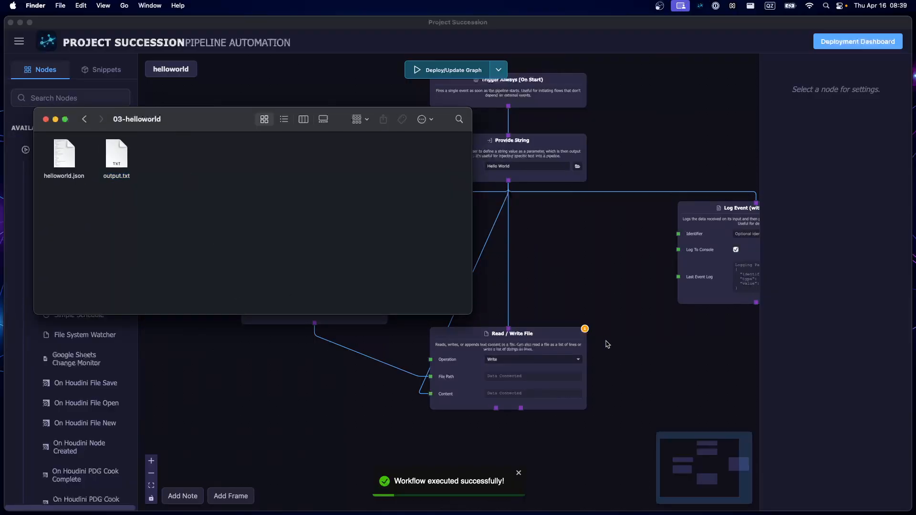
click(626, 328)
drag(602, 337, 641, 281)
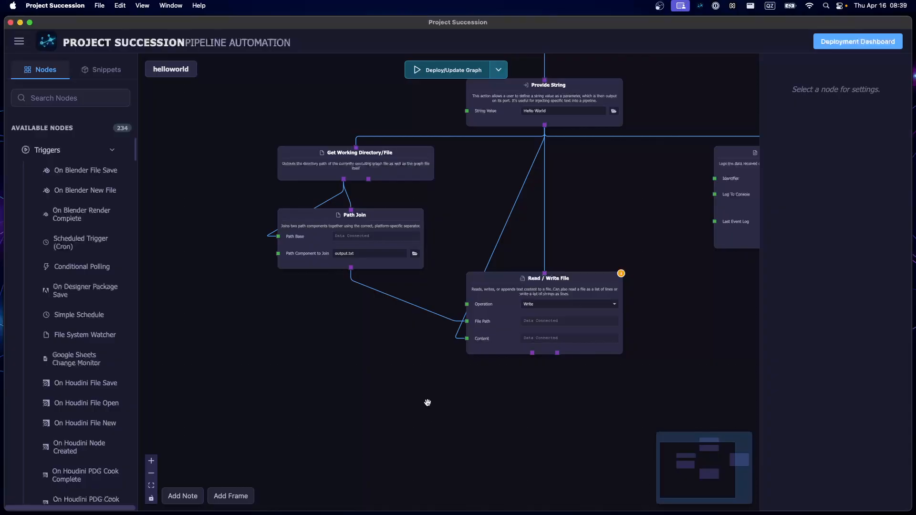
scroll(416, 397, down, 1)
drag(410, 389, 357, 368)
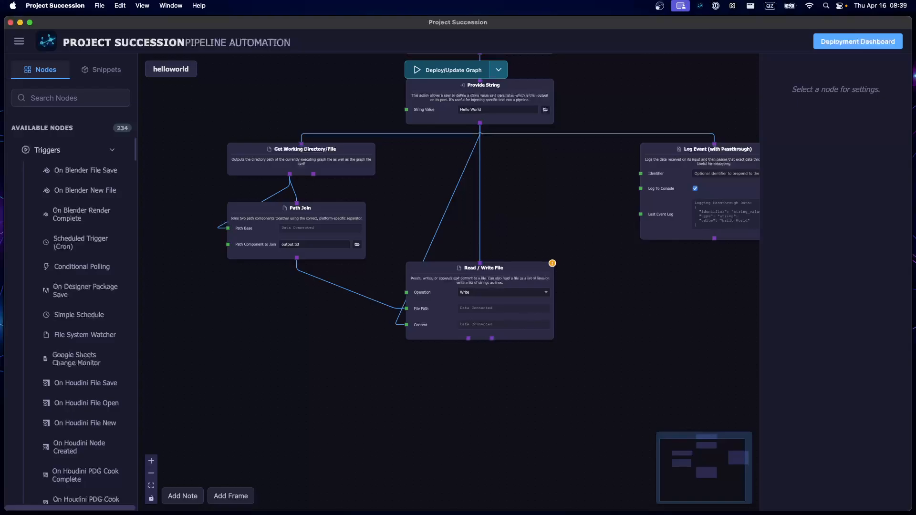
- Switch back to the 03-helloworld folder in Finder and duplicate output.txt
key(super+Tab)
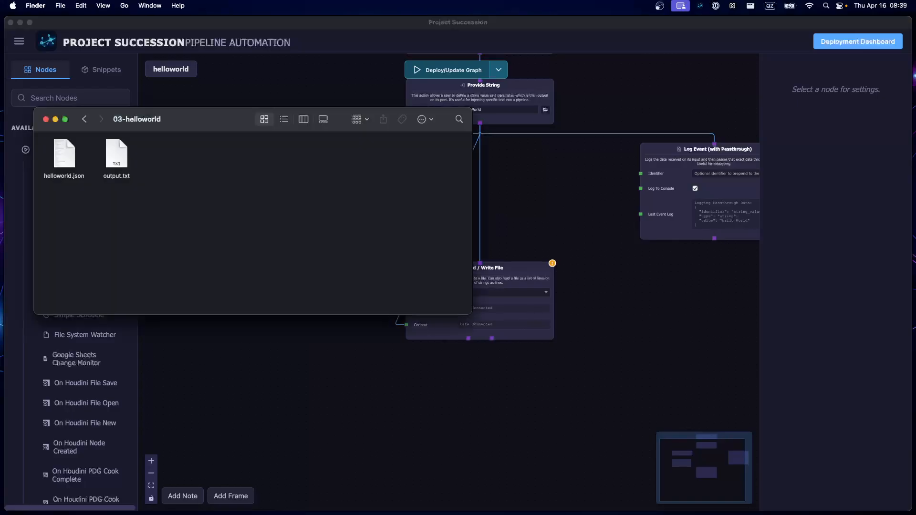
click(117, 162)
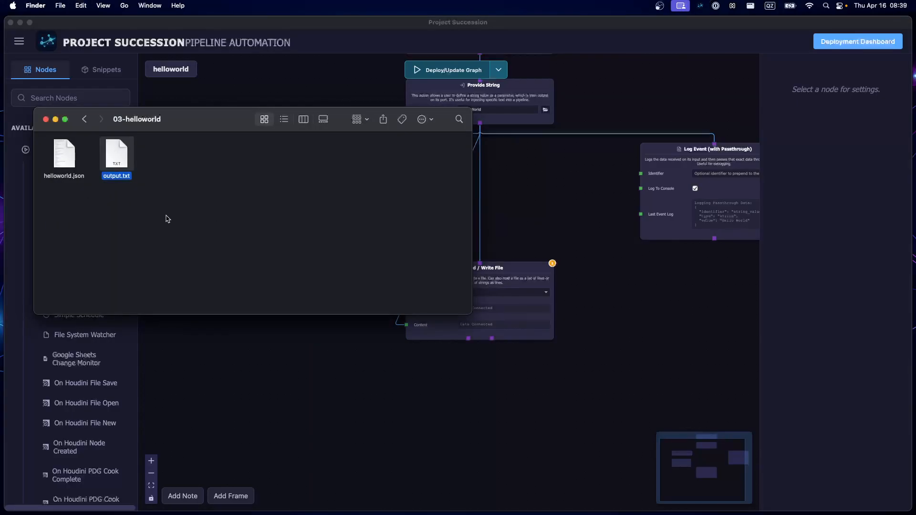
key(super+d)
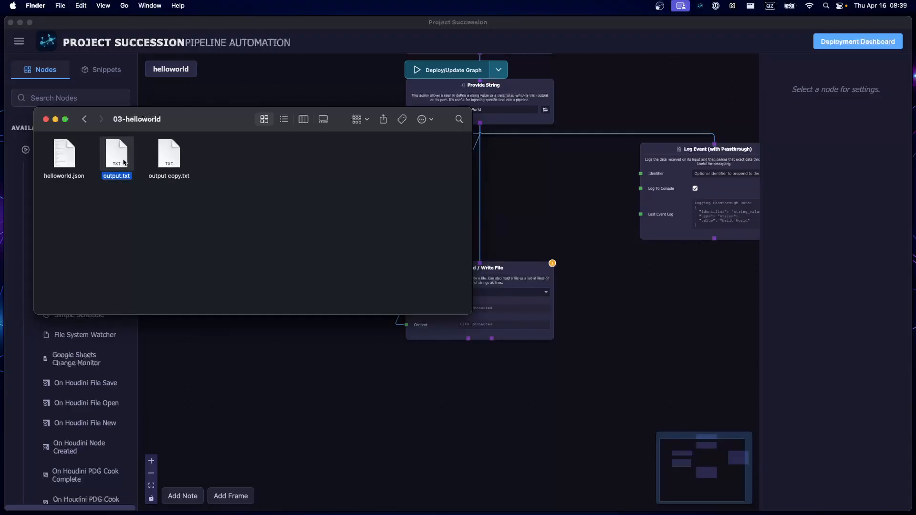
key(super+d)
drag(139, 171, 157, 228)
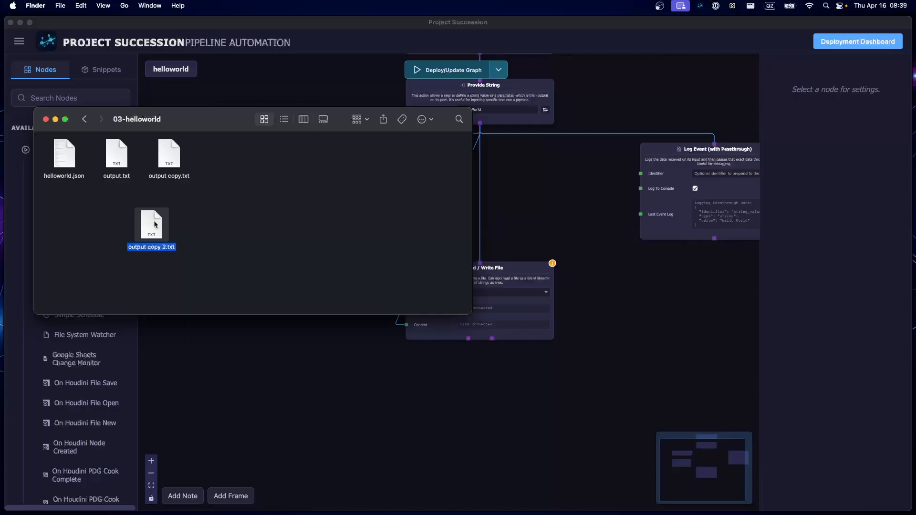
key(Left)
click(153, 229)
key(super+BackSpace)
- Rename the copy of output.txt as input_data.txt
click(175, 163)
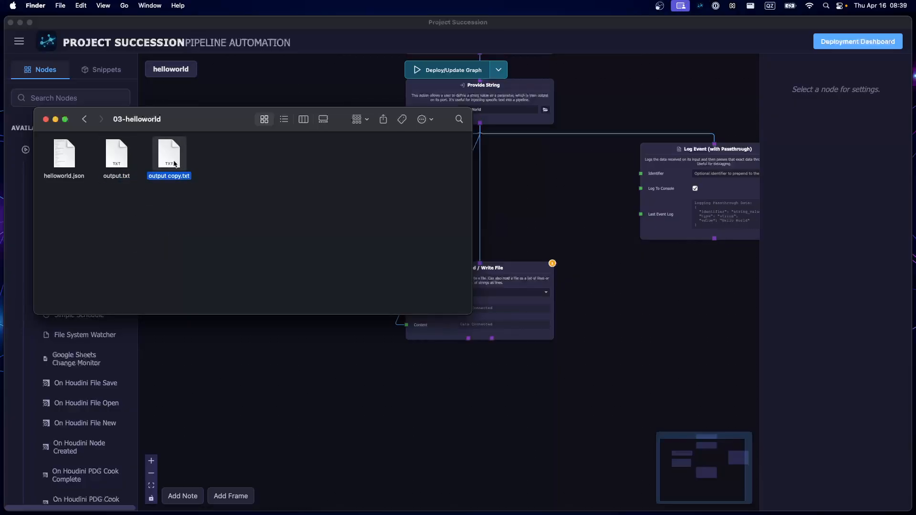
right_click(174, 163)
click(200, 220)
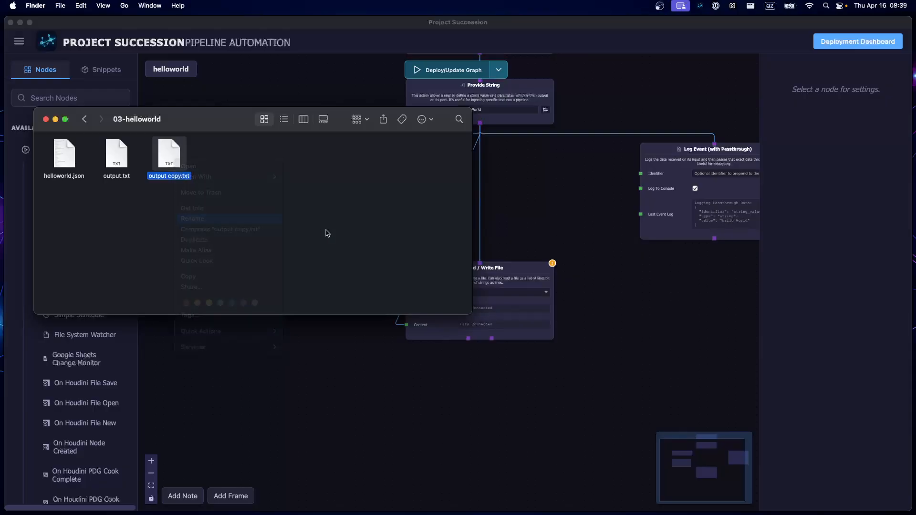
text(in)
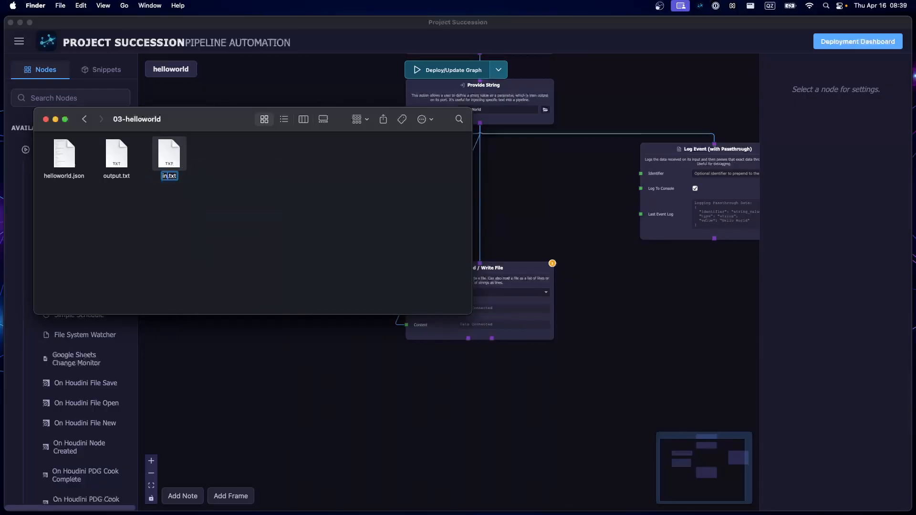
text(put_data)
click(218, 190)
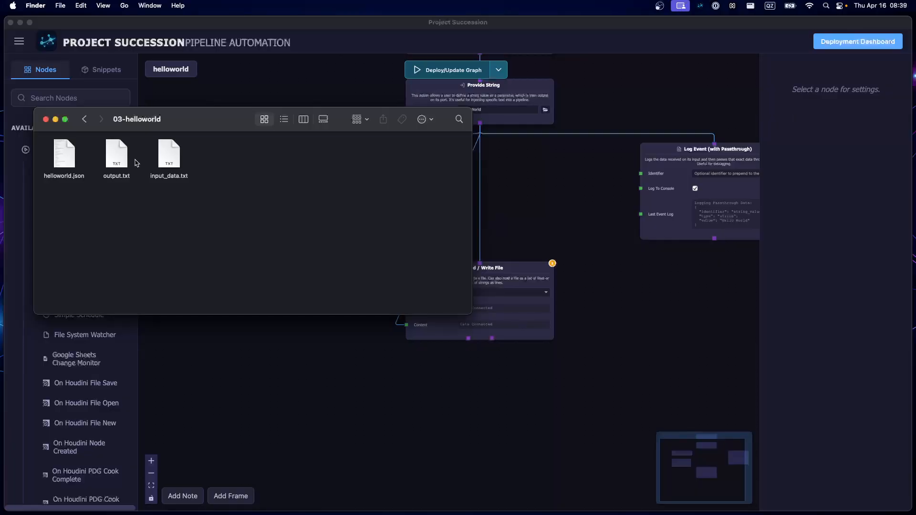
- Extend the text in input_data.txt to "Hello World from a file", save the file and close it
double_click(174, 158)
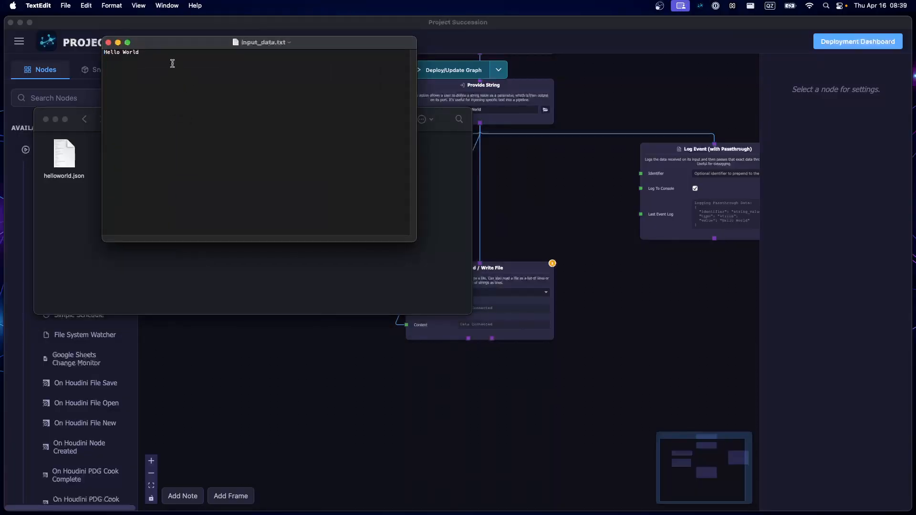
text(from a file)
key(super+s)
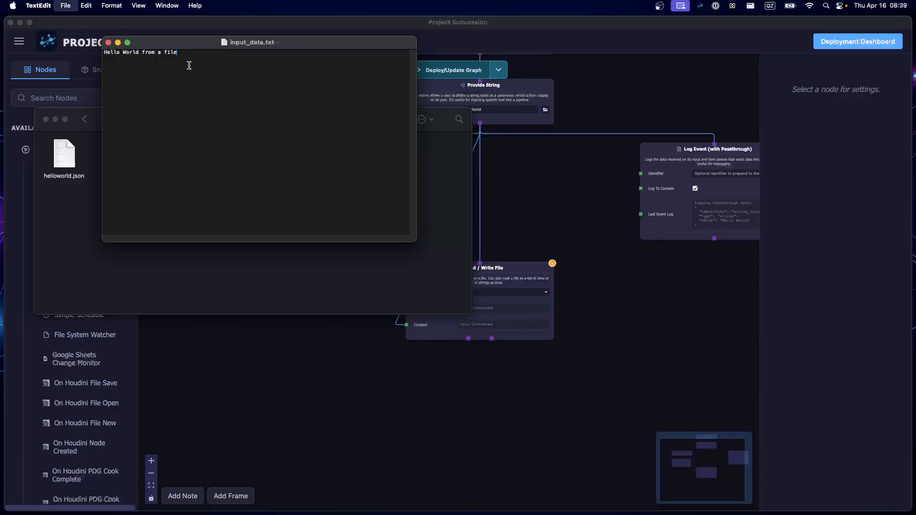
click(108, 43)
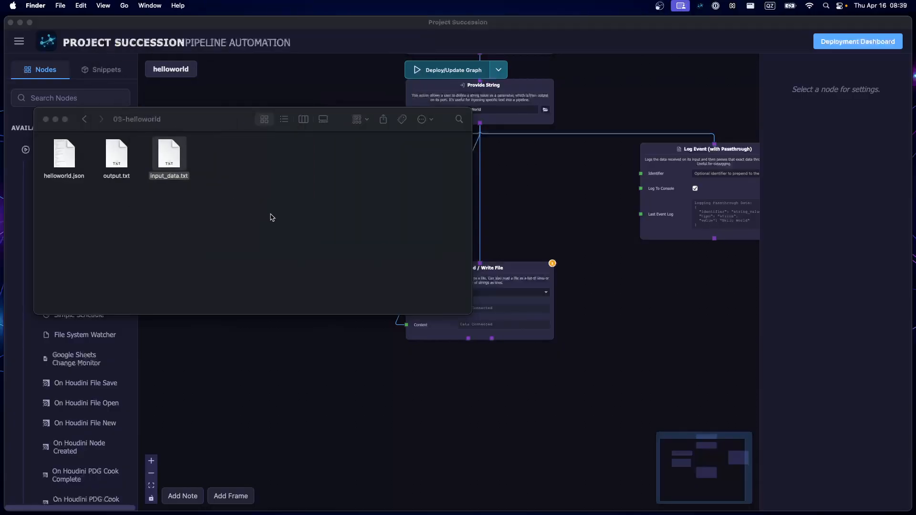
- Put the 03-helloworld folder window away and return to the helloworld graph in Project Succession
click(248, 228)
drag(260, 126, 0, 184)
key(super+w)
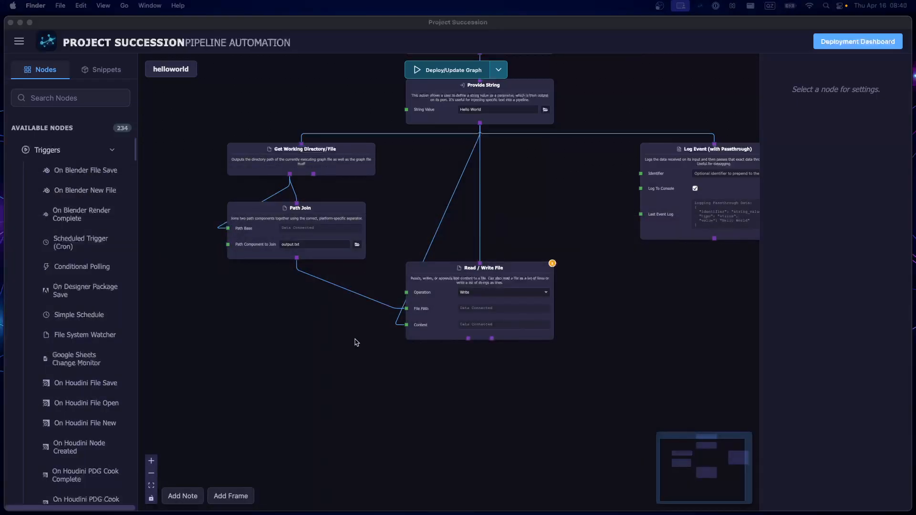
click(332, 351)
scroll(321, 331, up, 2)
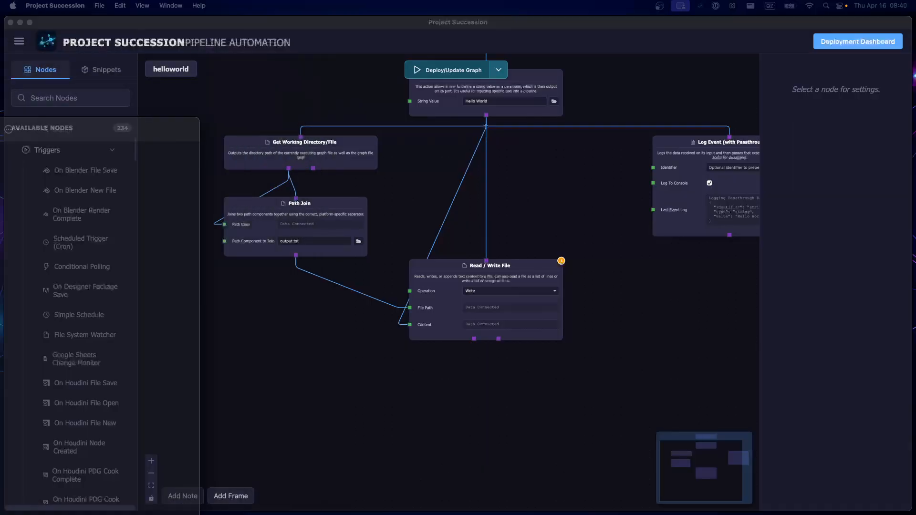
click(272, 326)
- Select the Provide String node and examine its String Value and its connections in the whole graph
scroll(358, 249, down, 1)
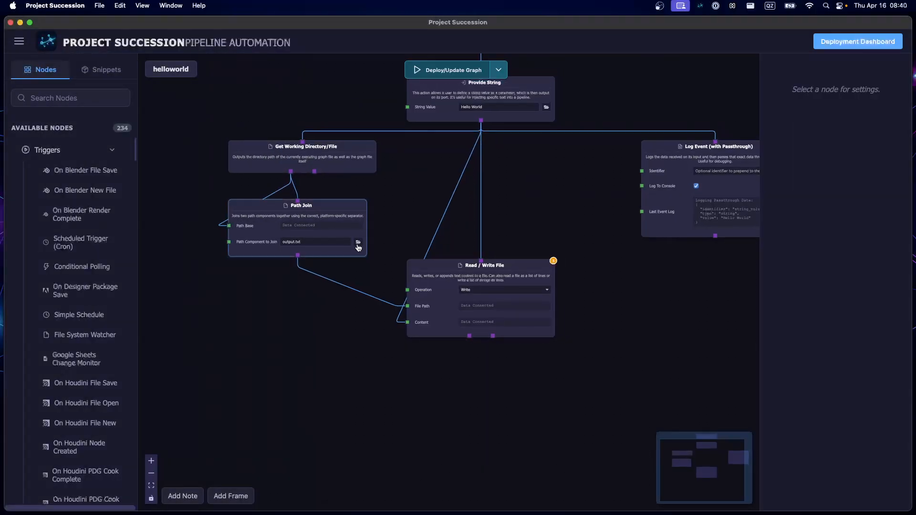
scroll(359, 247, up, 2)
drag(429, 226, 448, 298)
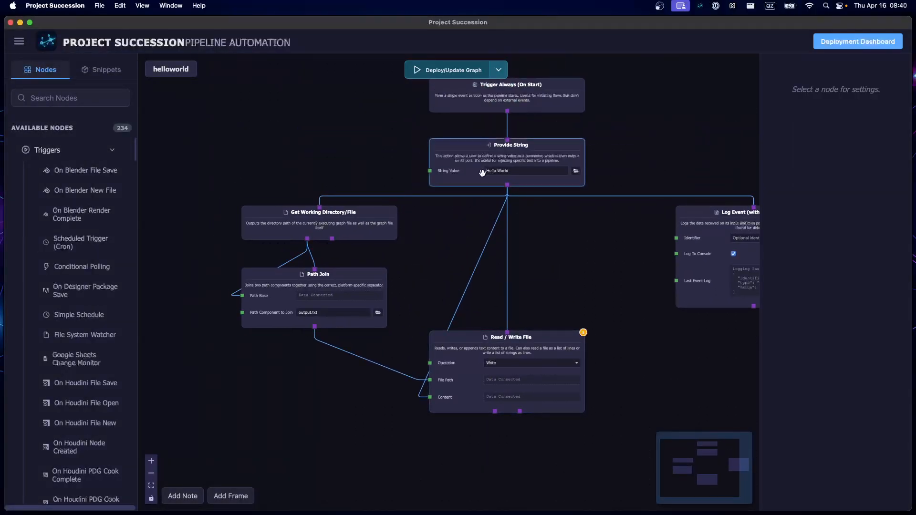
click(527, 175)
scroll(527, 176, up, 1)
scroll(527, 176, up, 3)
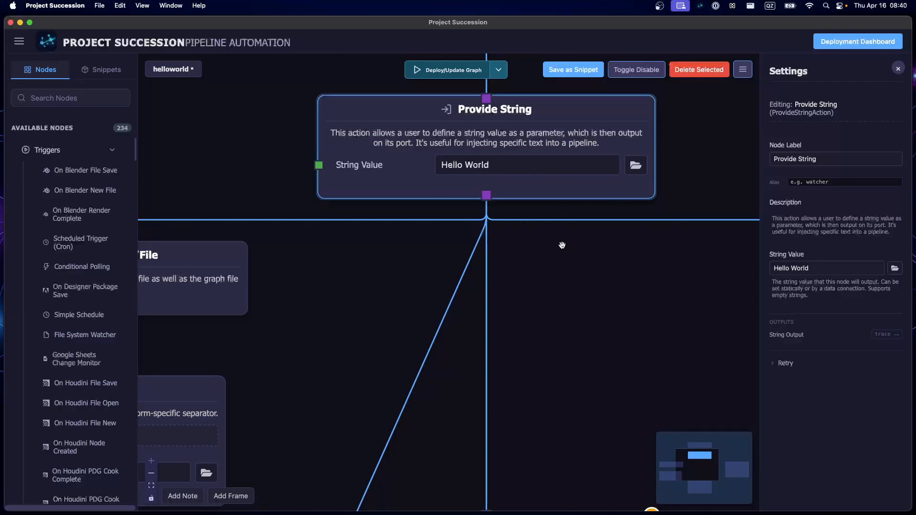
scroll(442, 181, down, 6)
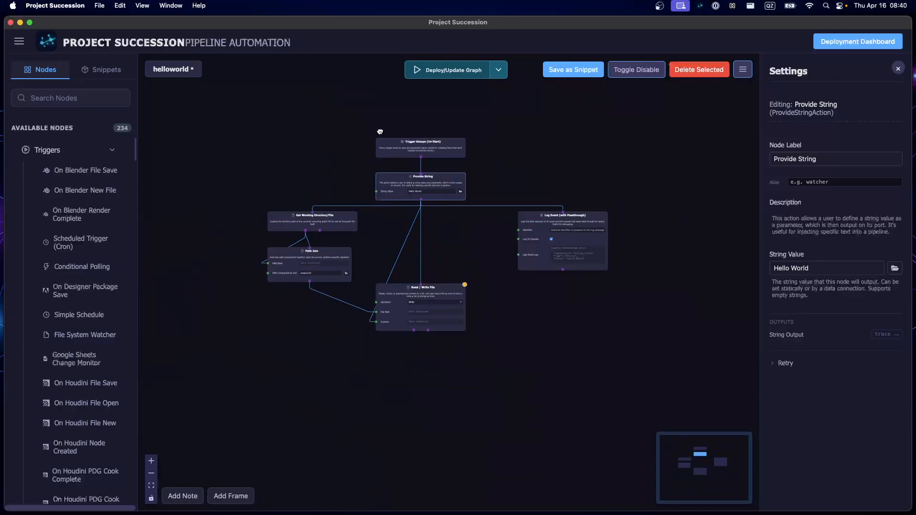
- Duplicate the Read / Write File node, place the copy between the trigger and Provide String levels, and set its Operation to Read
drag(397, 221, 397, 166)
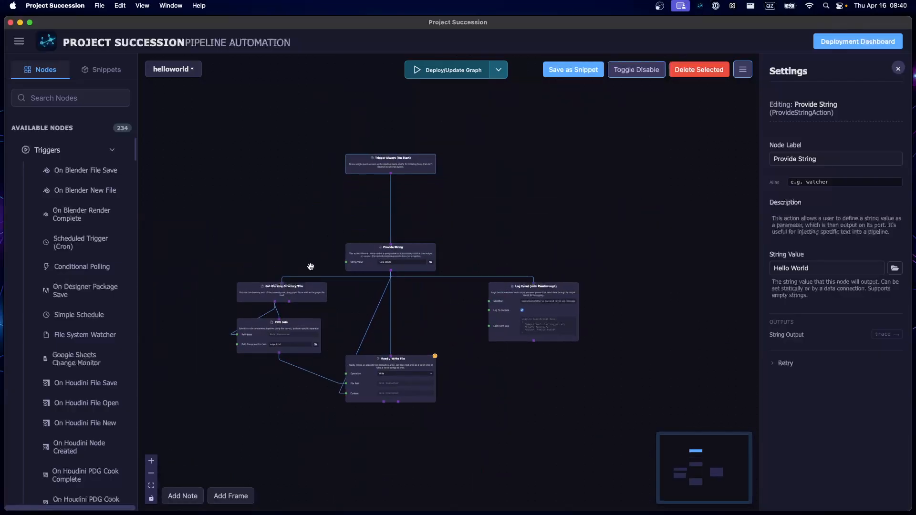
click(366, 369)
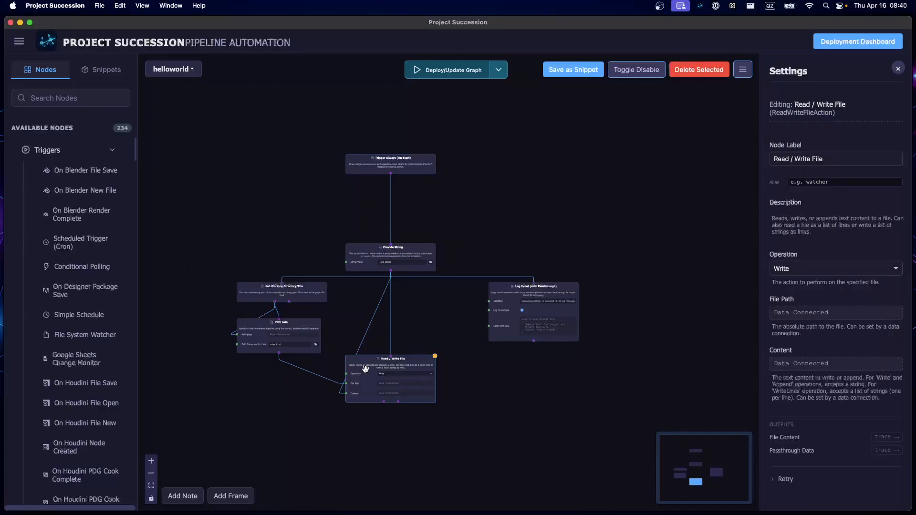
key(super+v)
drag(379, 385, 286, 216)
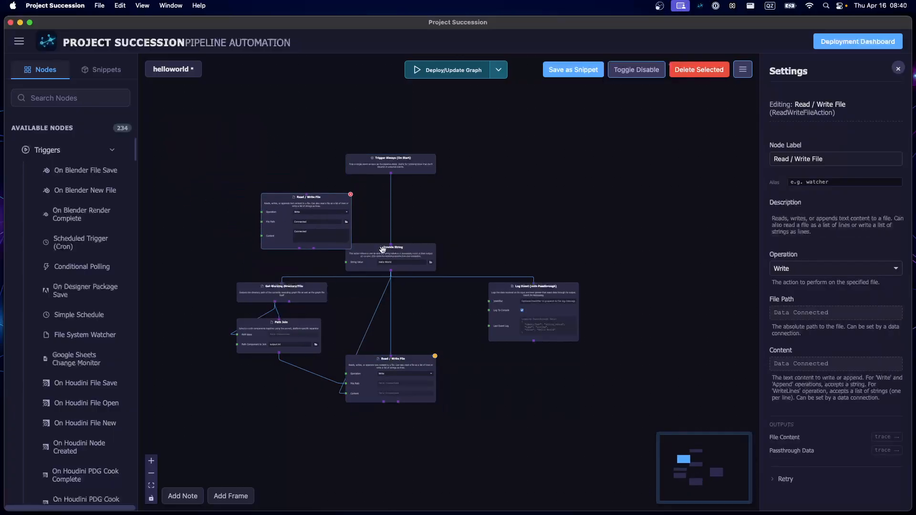
scroll(383, 249, up, 3)
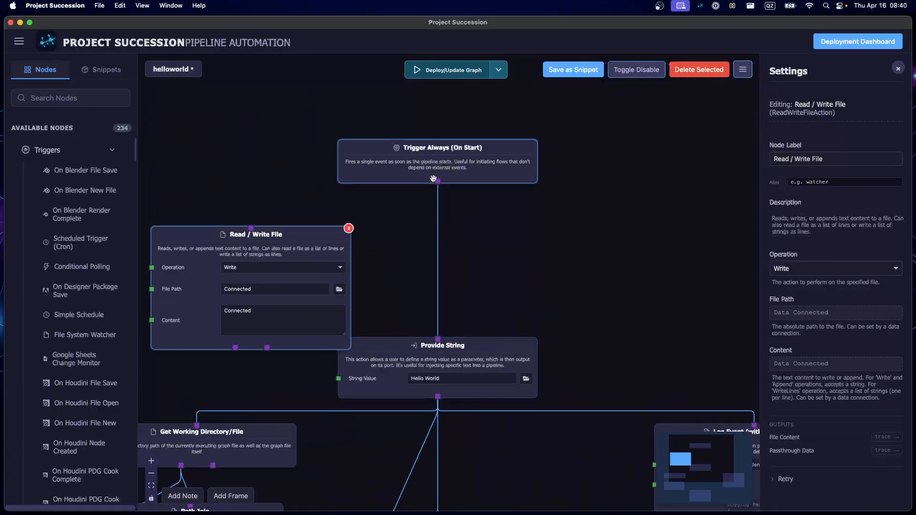
click(230, 270)
click(238, 285)
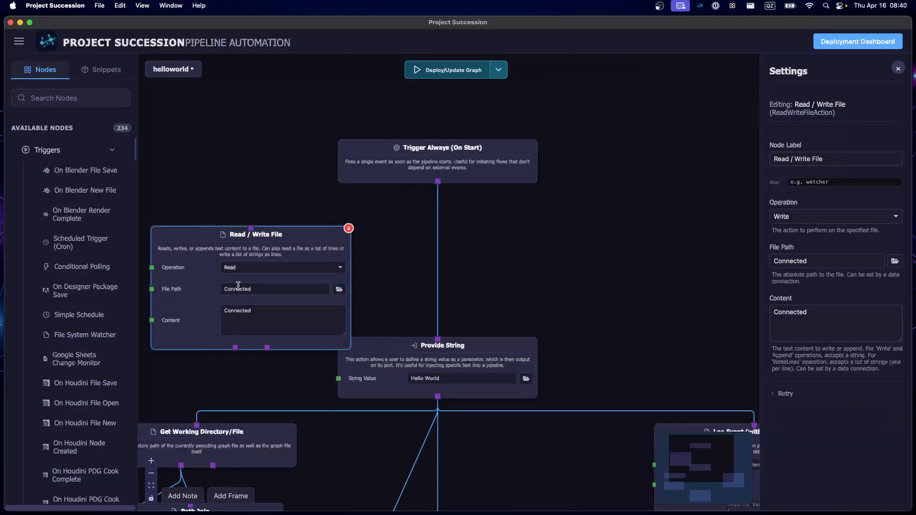
- Wire the Read node between Trigger Always and Provide String, and connect its File Content output to Provide String's String Value
drag(438, 182, 251, 229)
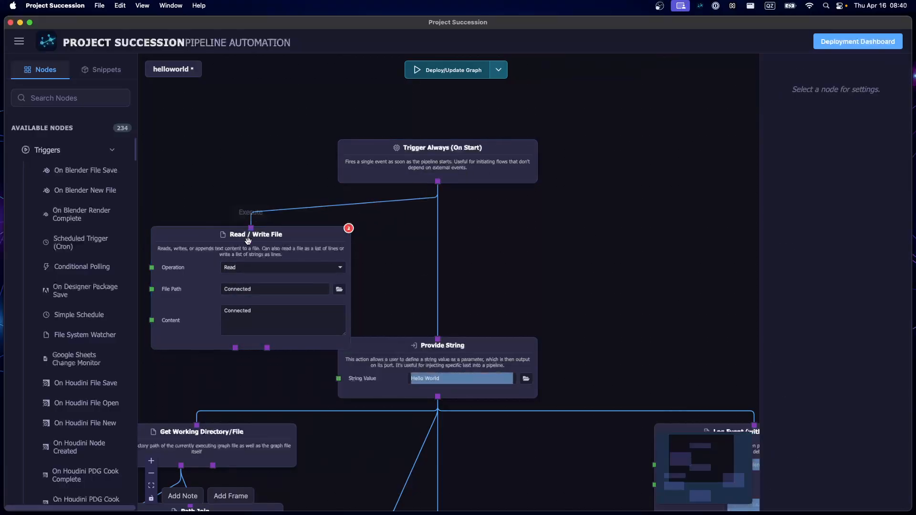
drag(235, 348, 438, 340)
drag(177, 272, 364, 242)
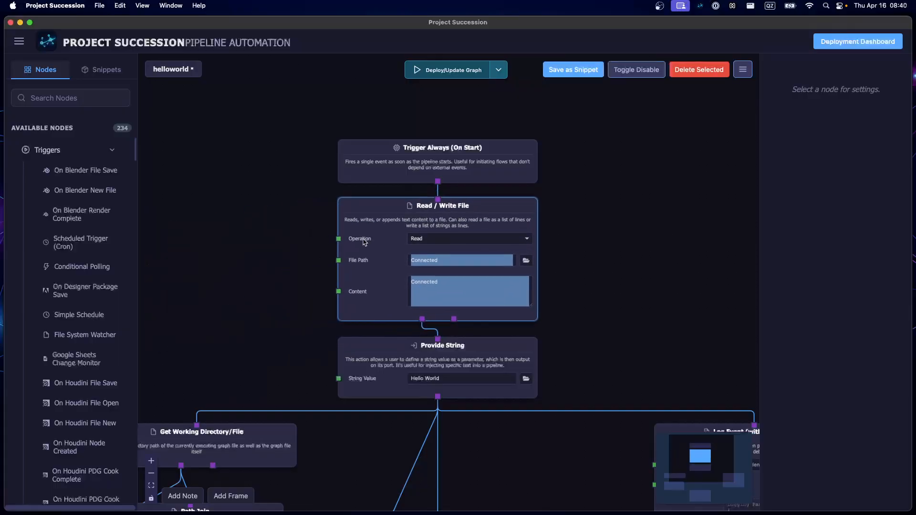
drag(422, 319, 339, 379)
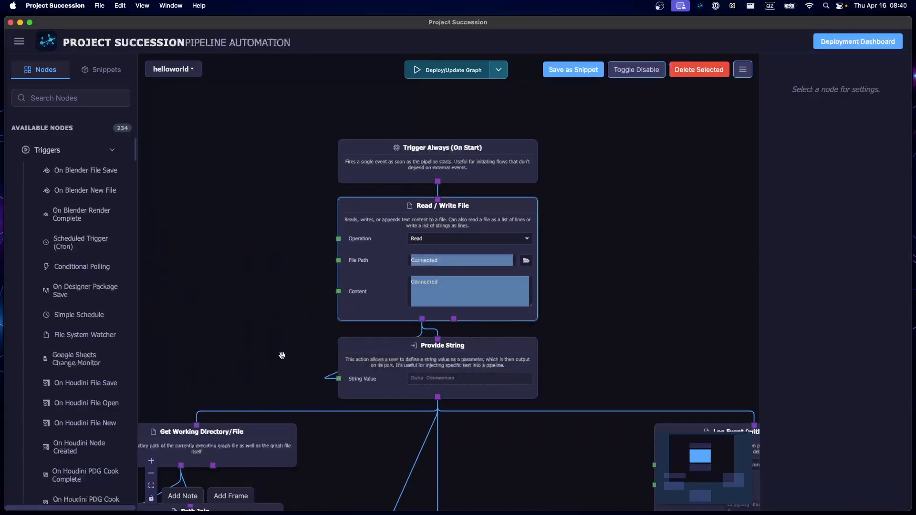
click(282, 355)
- Connect Get Working Directory/File to the trigger's On Start output and move it with its Path Join node up beside the trigger branch
drag(198, 313, 348, 256)
scroll(291, 299, down, 3)
drag(225, 321, 204, 223)
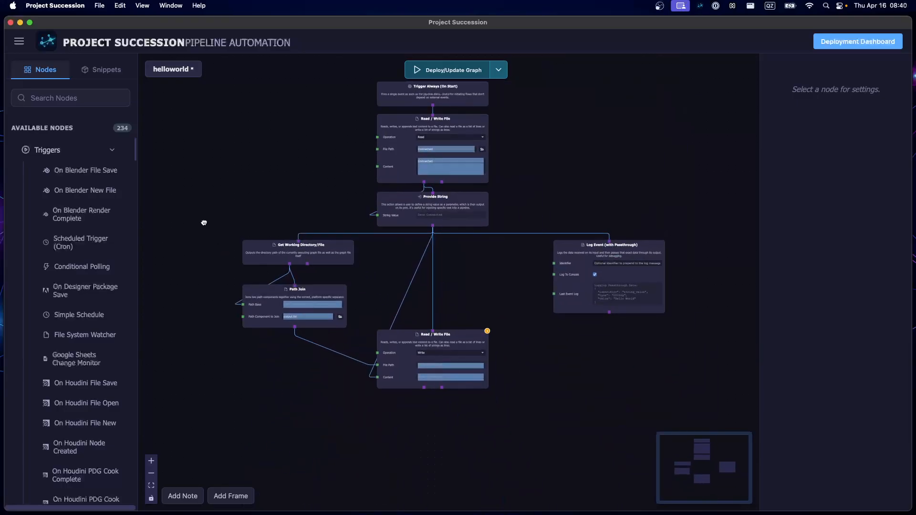
scroll(388, 238, up, 5)
drag(385, 184, 385, 130)
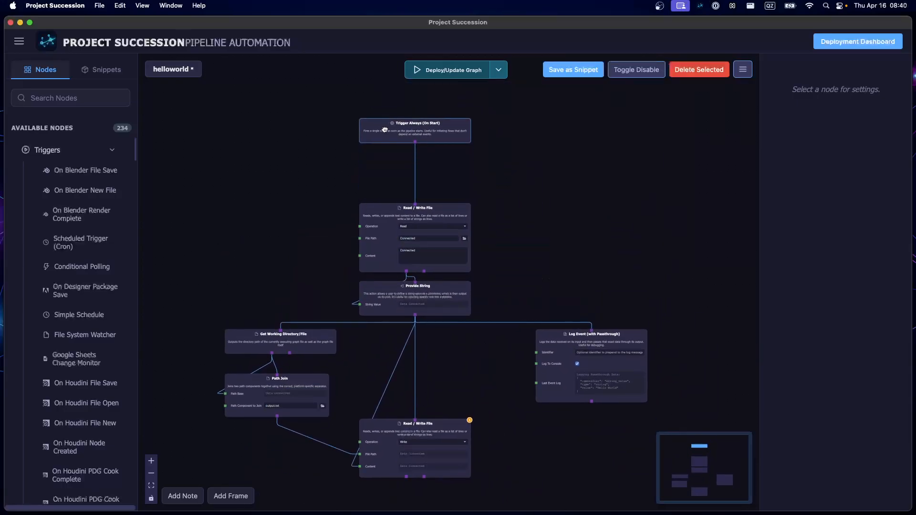
click(281, 327)
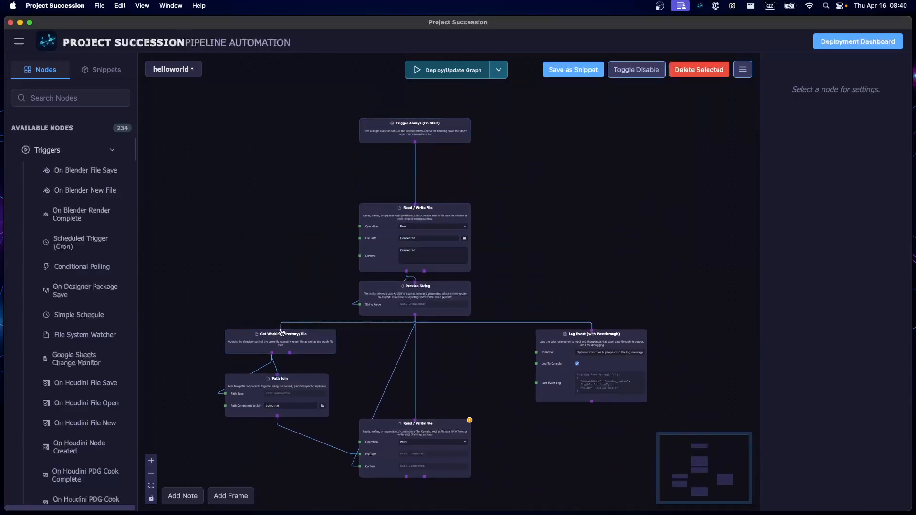
drag(281, 326, 415, 143)
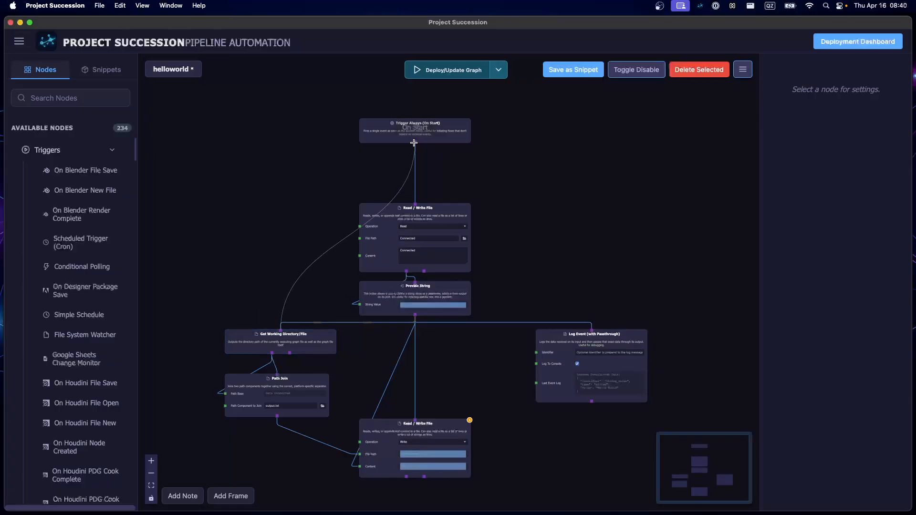
drag(247, 350, 263, 174)
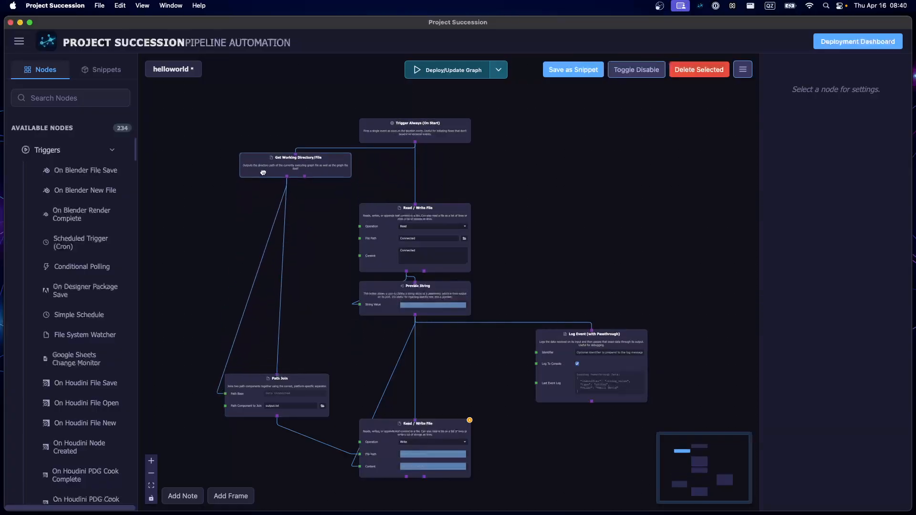
drag(251, 391, 265, 205)
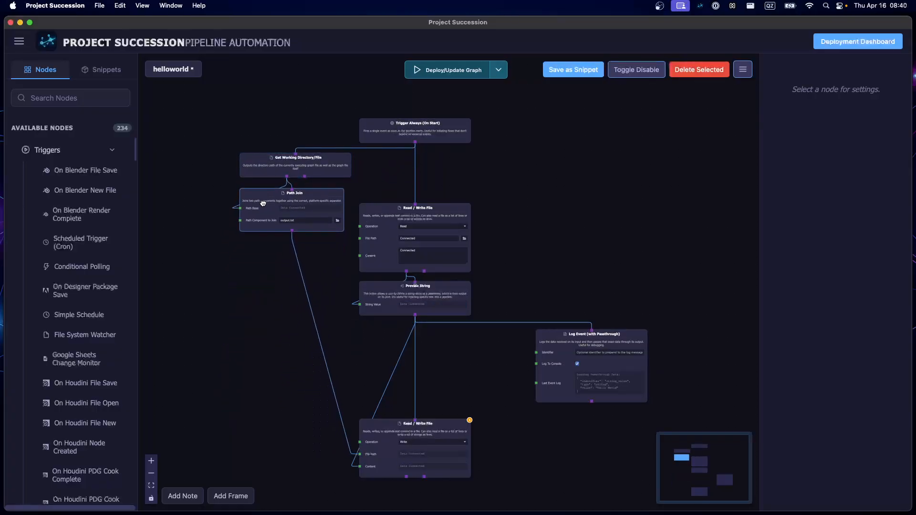
- Move the output.txt Path Join node down to free the space below Get Working Directory/File
drag(216, 246, 187, 359)
scroll(222, 319, up, 3)
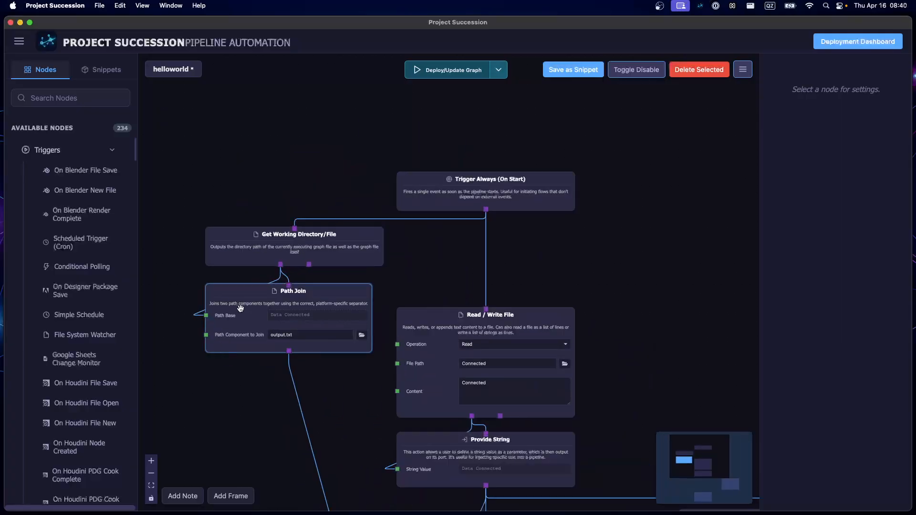
drag(231, 306, 173, 469)
drag(325, 339, 347, 299)
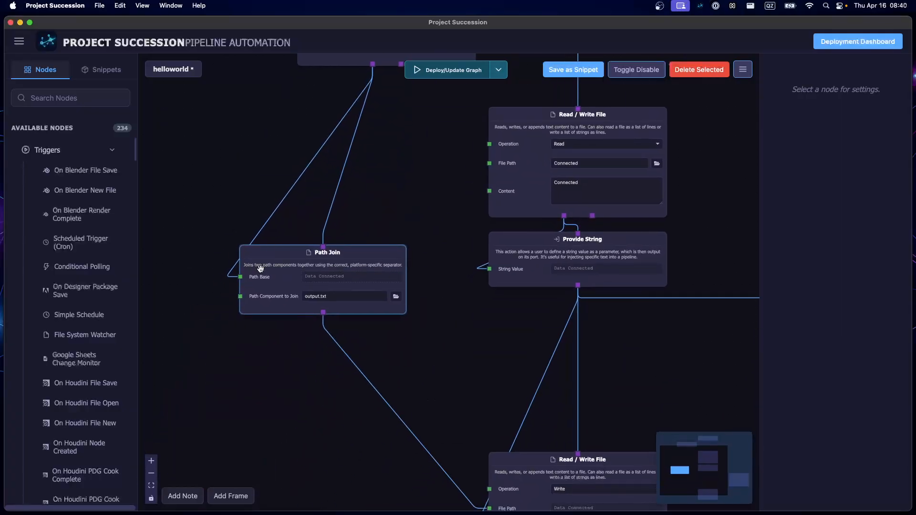
- Duplicate the Path Join node below Get Working Directory/File and connect Directory Path to the copy's execution input and Path Base
click(260, 269)
key(super+v)
drag(433, 179, 390, 315)
drag(241, 418, 285, 297)
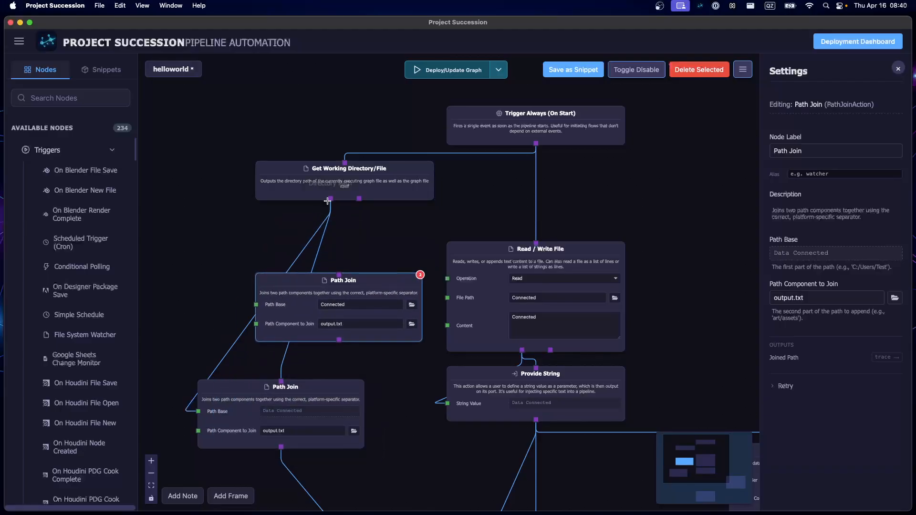
drag(330, 199, 339, 276)
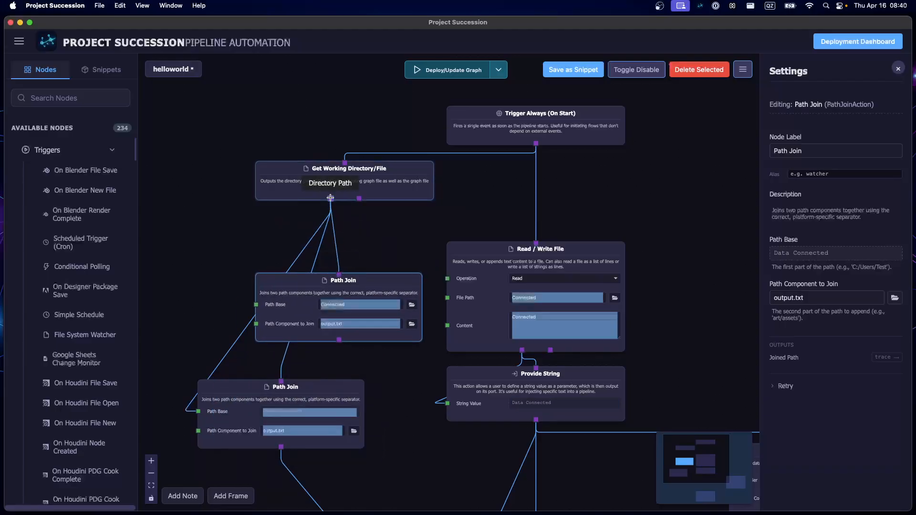
drag(330, 199, 300, 259)
- Clear the Content field of the Read / Write File node that is set to Read
double_click(538, 325)
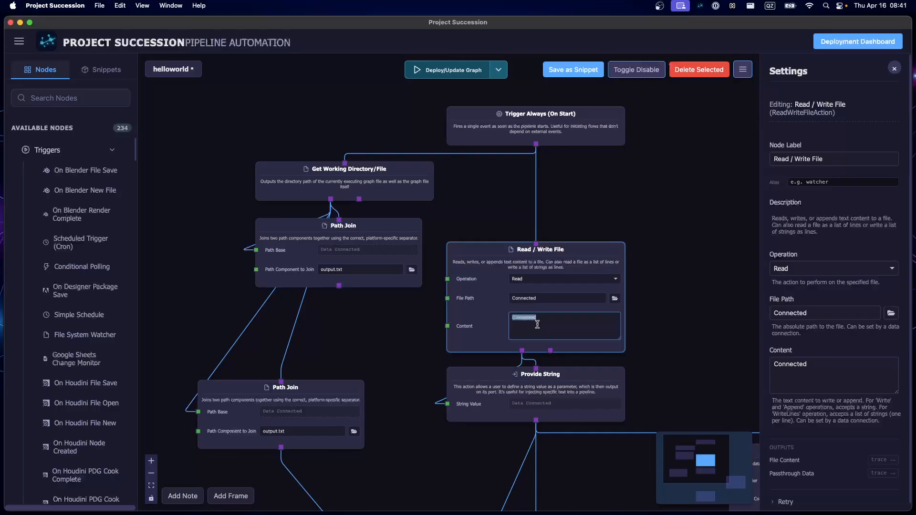
key(BackSpace)
click(601, 185)
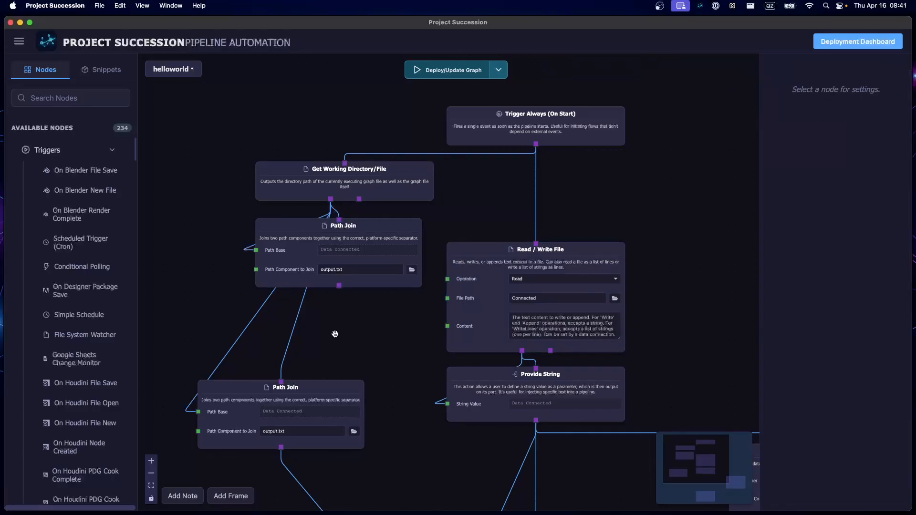
- Set the Path Component to Join of the duplicated Path Join node to input_data.txt
click(328, 270)
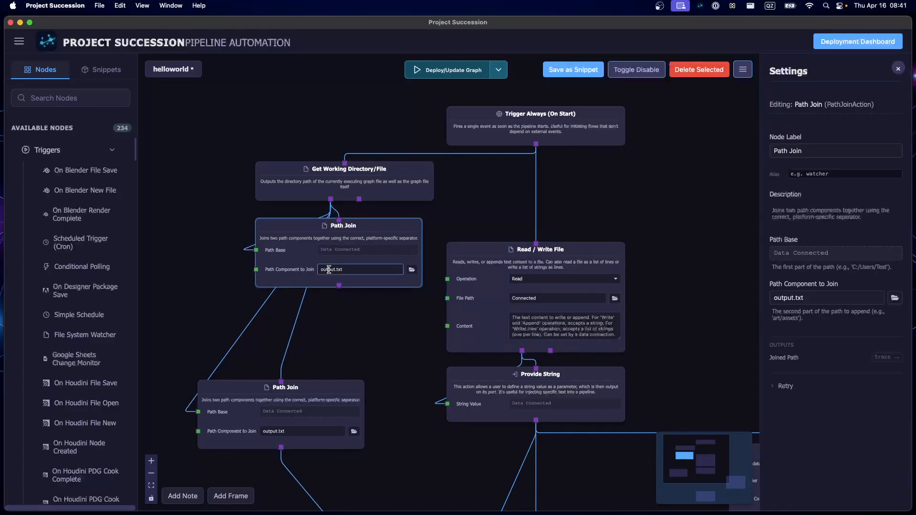
double_click(328, 270)
text(in)
click(344, 347)
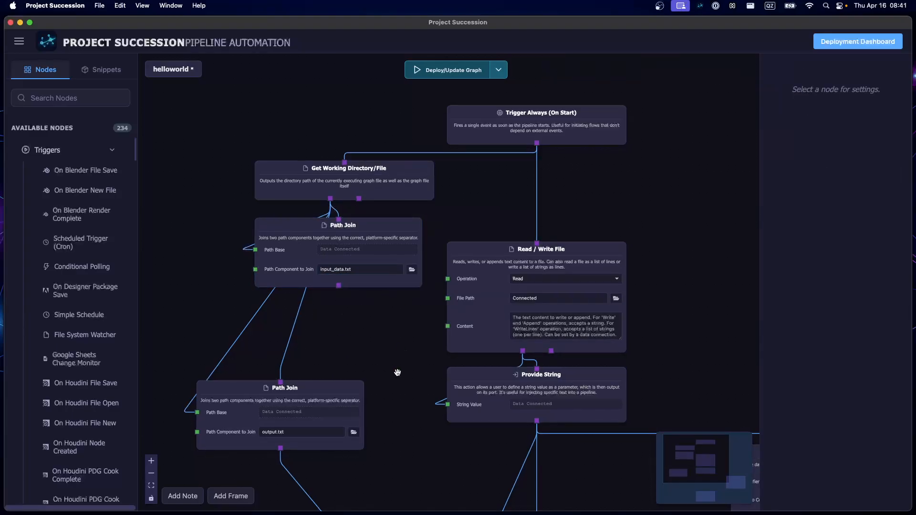
- Connect the input_data.txt Path Join's Joined Path output to the File Path of the Read node
click(302, 192)
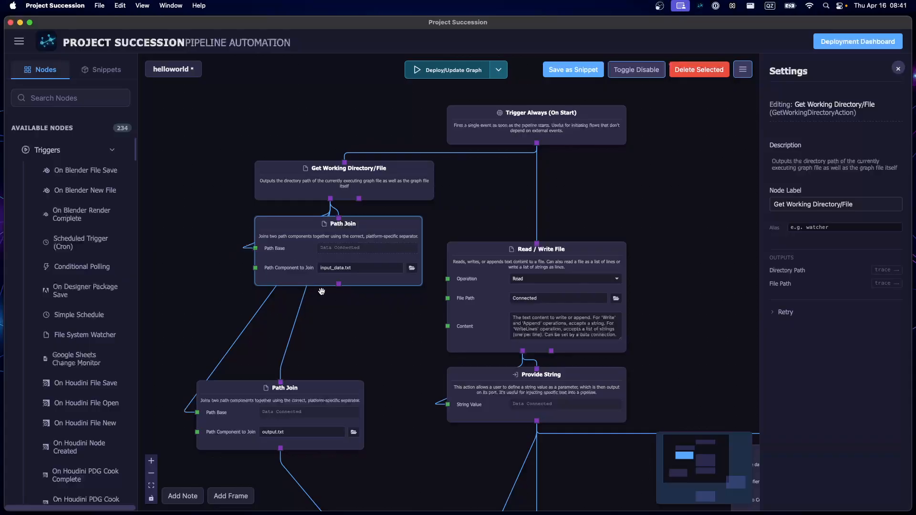
drag(355, 314, 311, 323)
scroll(290, 301, up, 2)
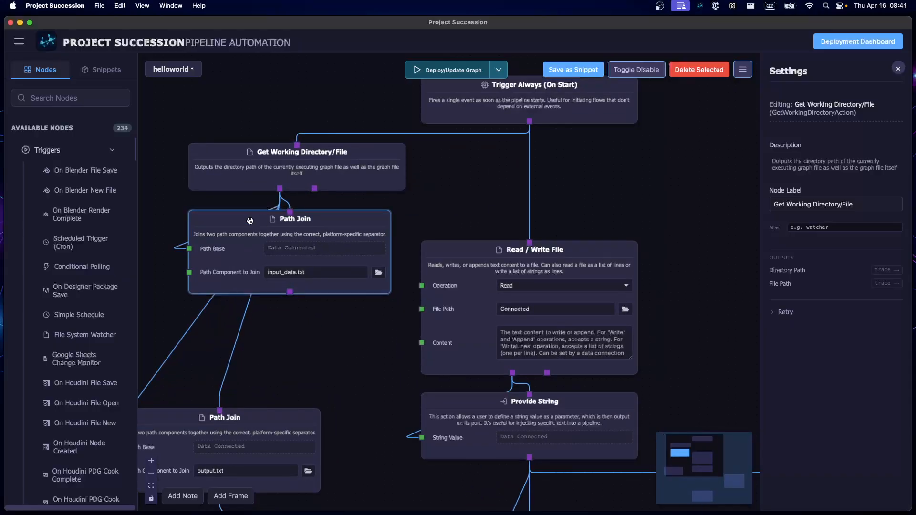
drag(290, 292, 422, 309)
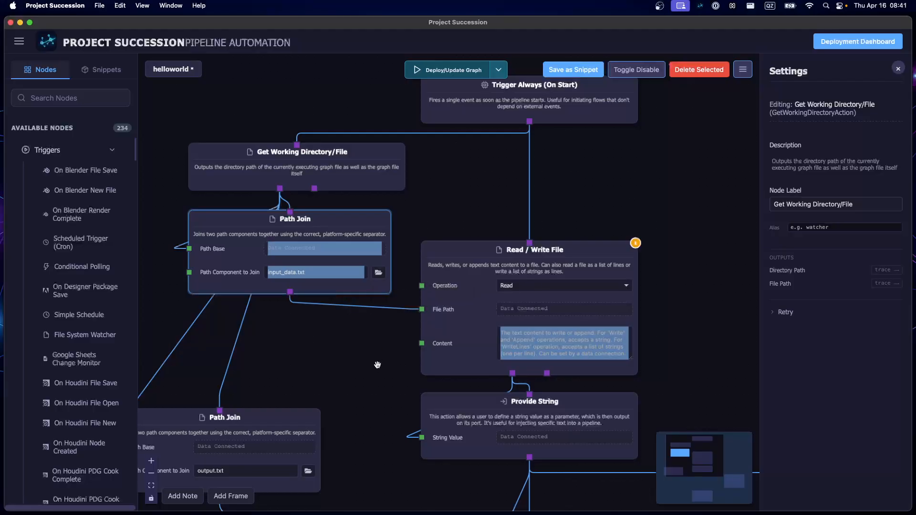
click(343, 365)
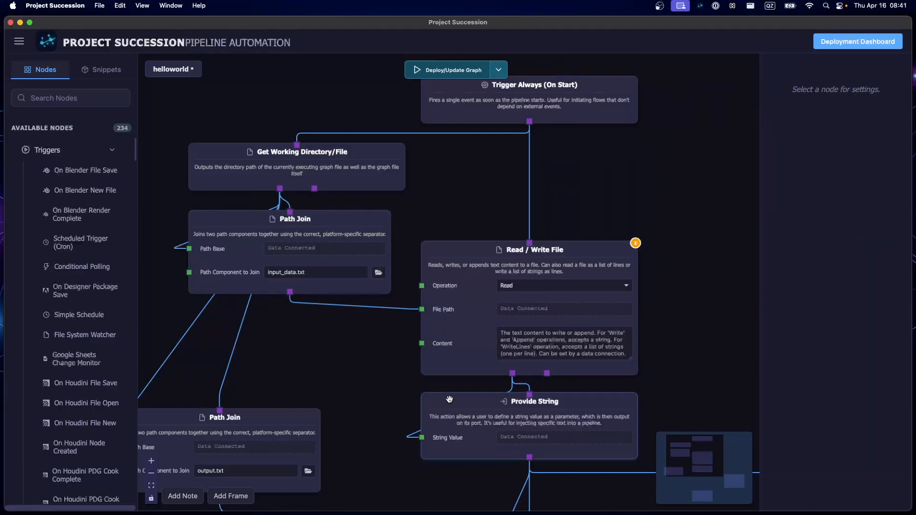
- Delete the output.txt Path Join node and the Read / Write File node that is set to Write
scroll(378, 382, down, 2)
drag(221, 377, 268, 208)
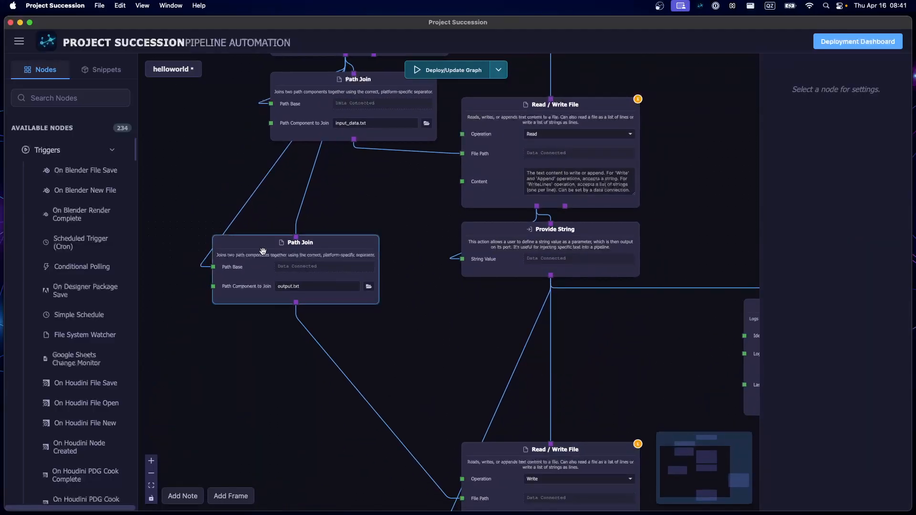
drag(263, 252, 305, 305)
click(305, 306)
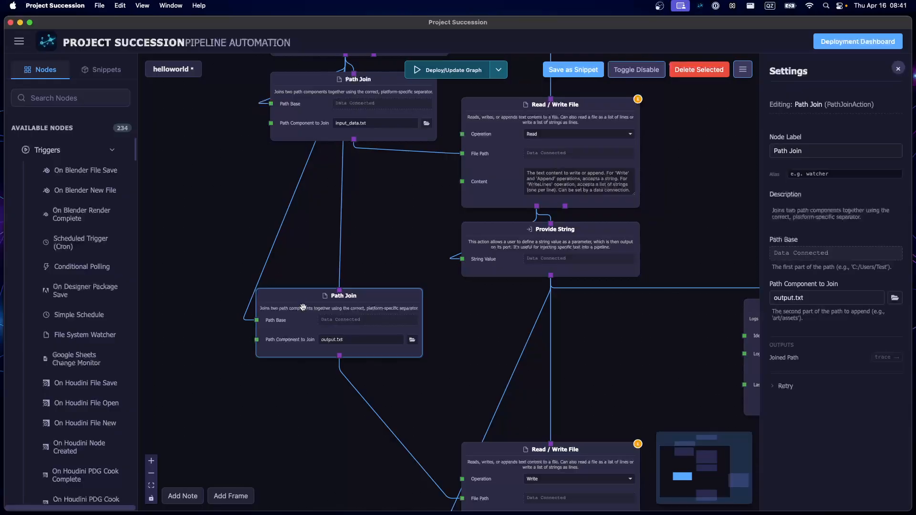
key(BackSpace)
drag(391, 412, 344, 285)
click(478, 340)
key(BackSpace)
- Move the Log Event node directly below Provide String and save the helloworld graph
drag(469, 205, 319, 309)
drag(620, 300, 337, 296)
drag(498, 232, 657, 375)
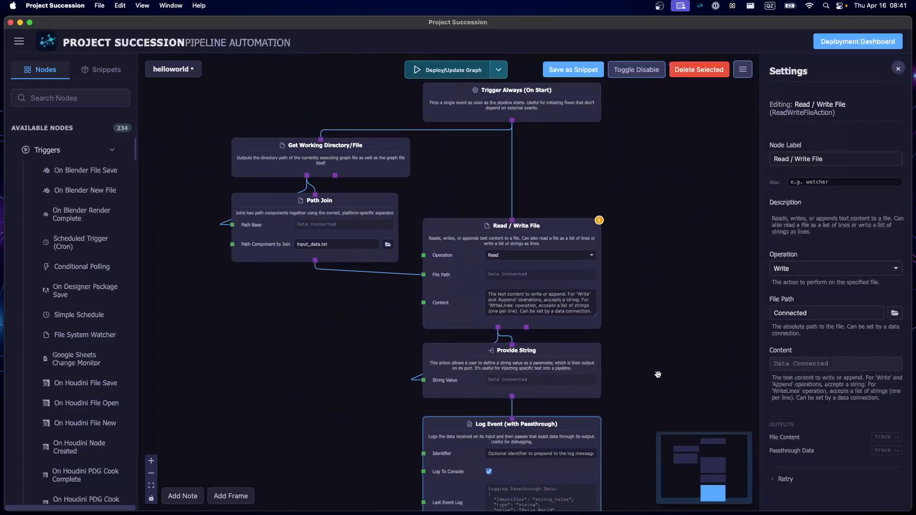
scroll(300, 331, down, 1)
drag(299, 331, 321, 331)
key(super+s)
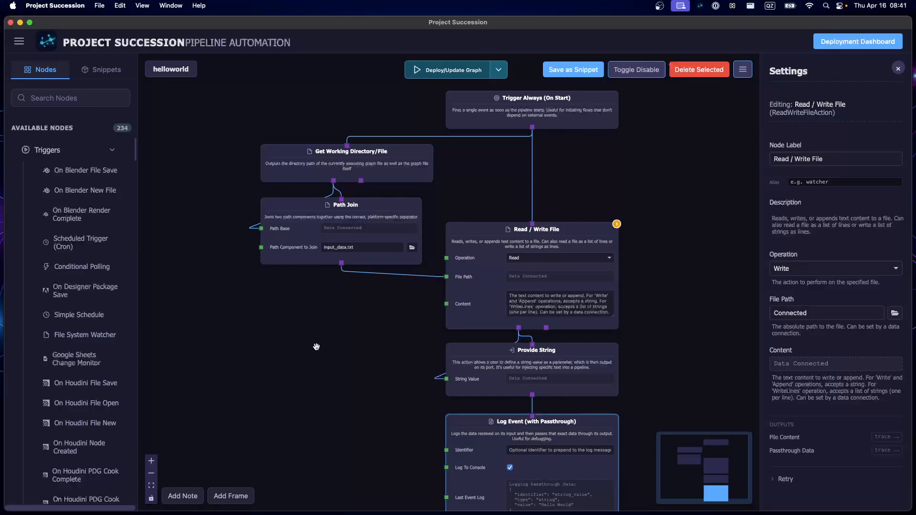
- Deploy the updated helloworld graph and check the Last Event Log of the Log Event node
scroll(337, 313, down, 1)
drag(322, 327, 262, 311)
scroll(279, 289, down, 1)
scroll(261, 310, down, 1)
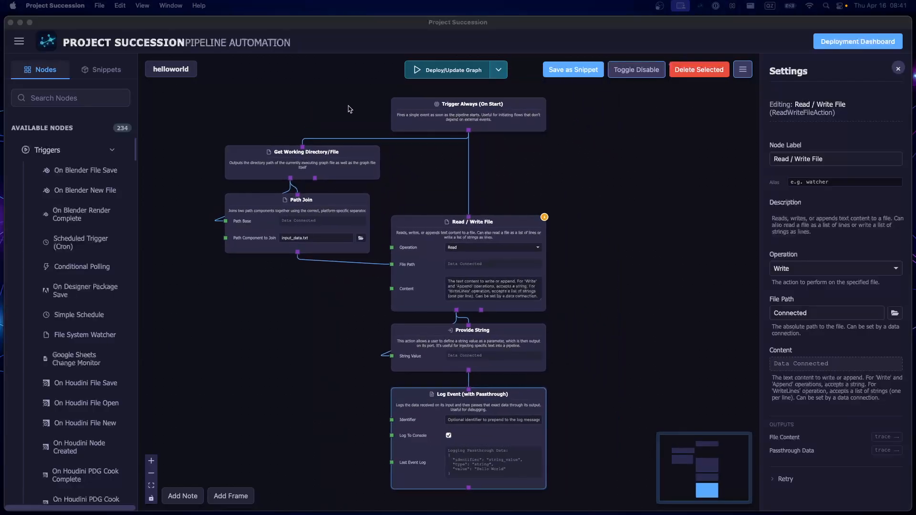
click(443, 70)
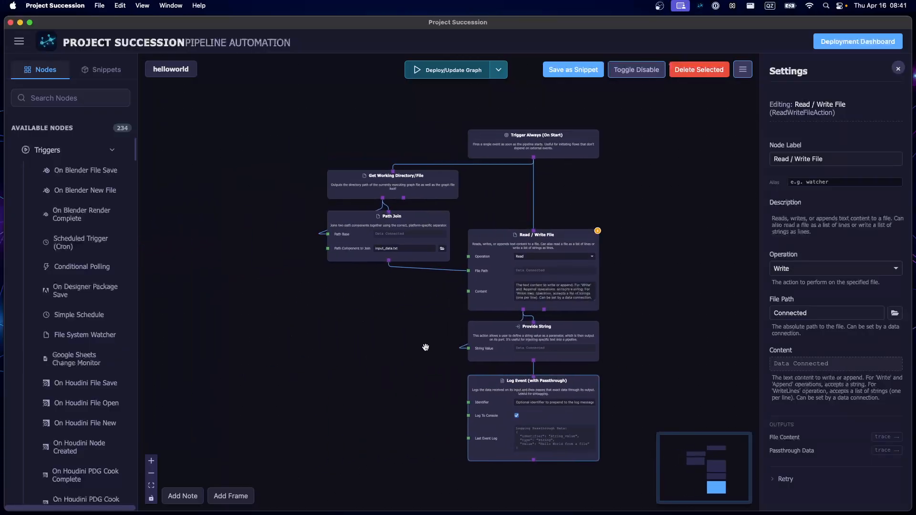
click(299, 345)
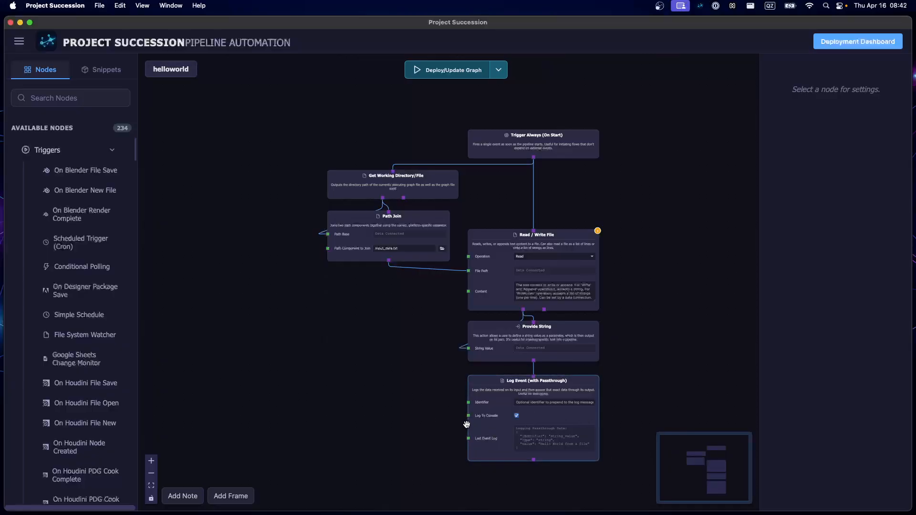
drag(419, 423, 324, 339)
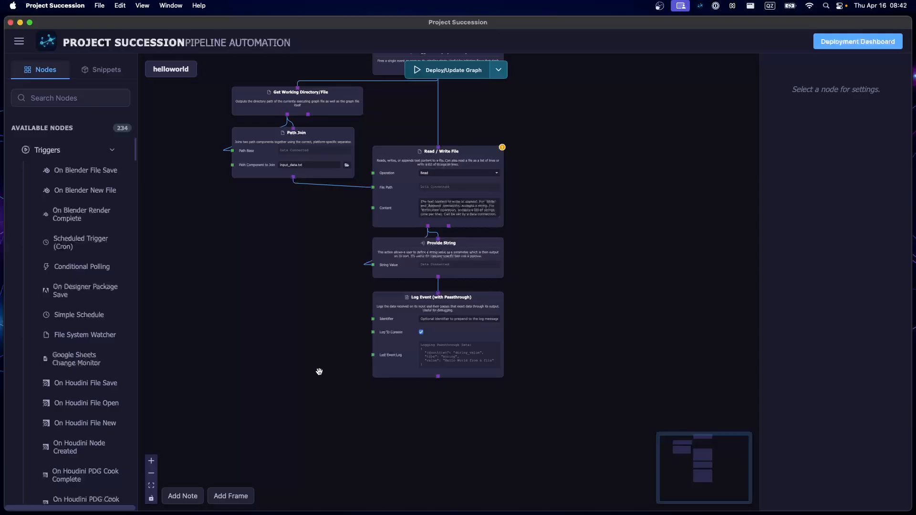
scroll(320, 372, down, 1)
drag(282, 263, 326, 321)
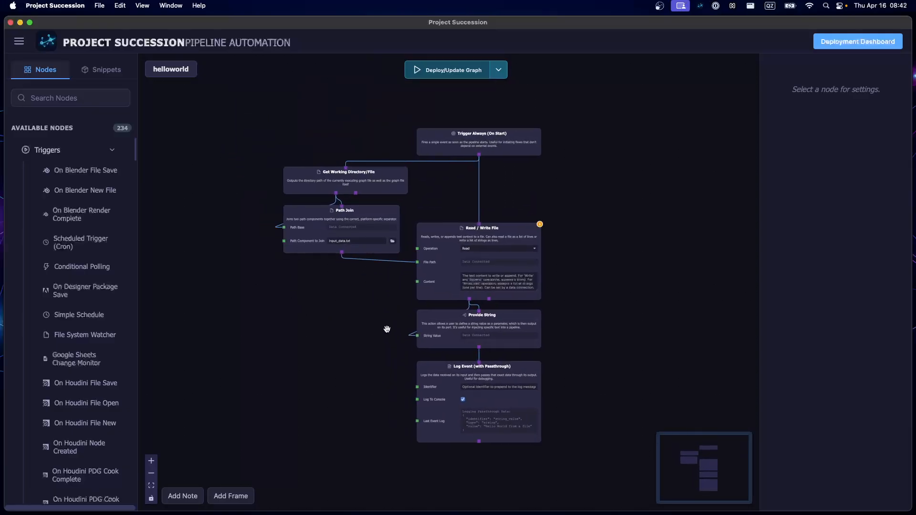
- Add an Interval Trigger node above the existing nodes and delete the Trigger Always (On Start) node
drag(385, 319, 372, 422)
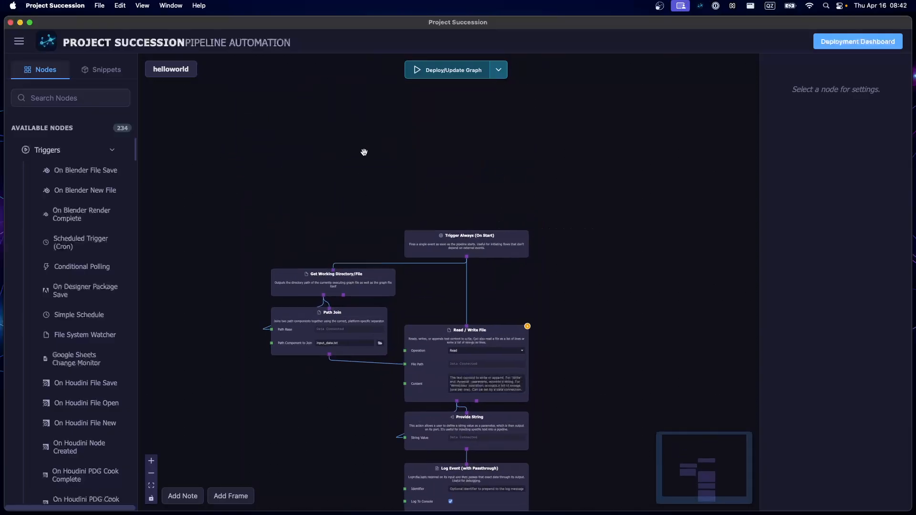
double_click(364, 151)
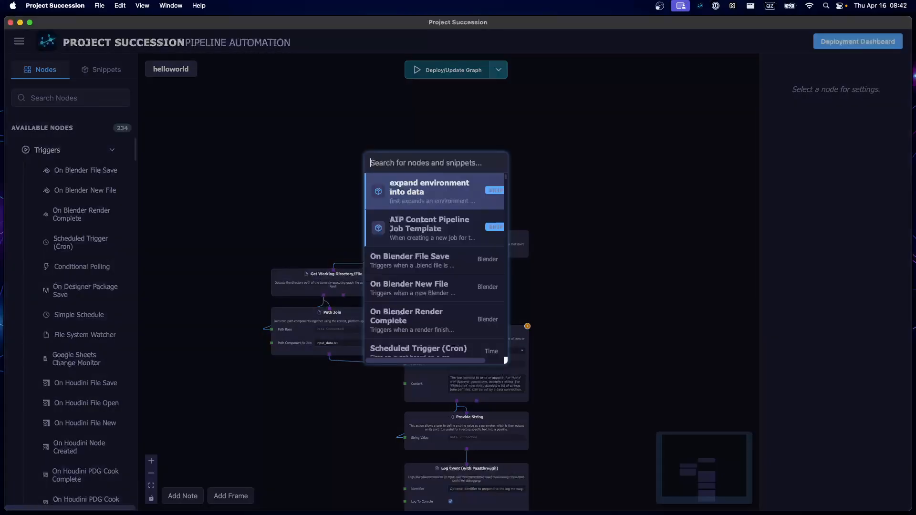
text(inter)
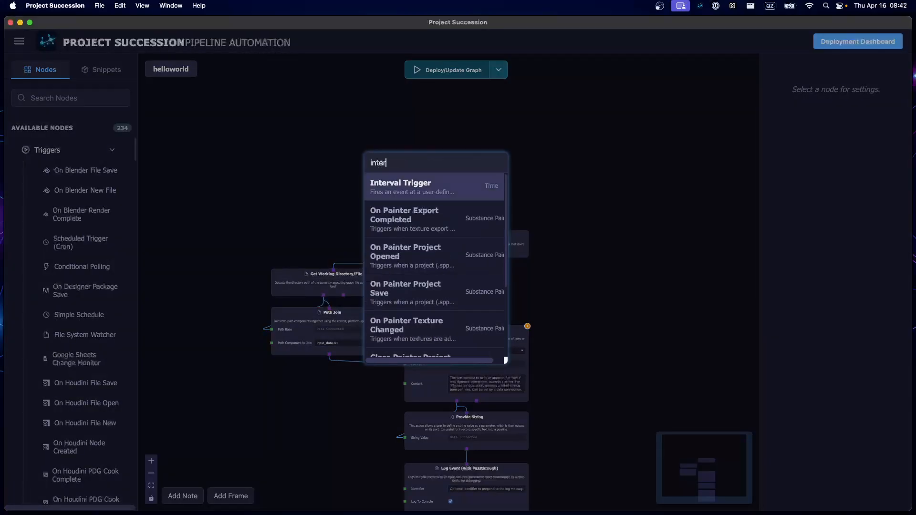
key(Return)
click(448, 249)
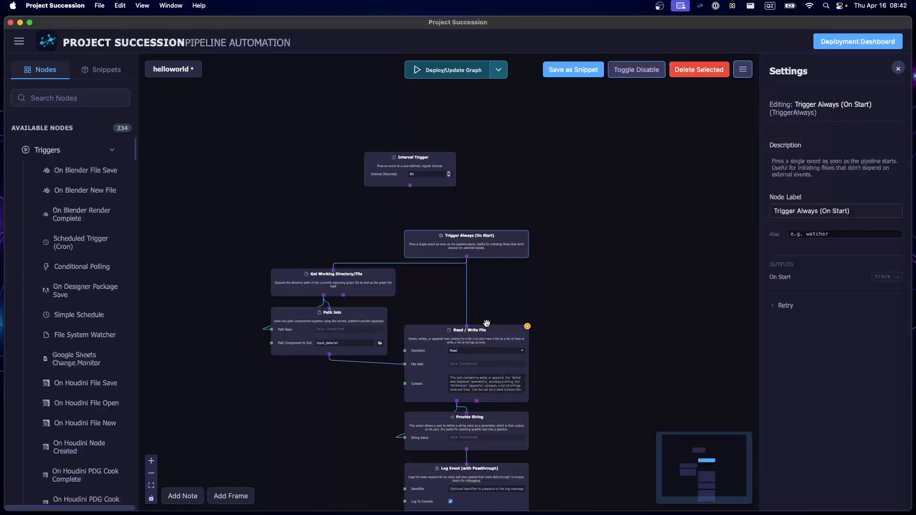
scroll(505, 280, up, 2)
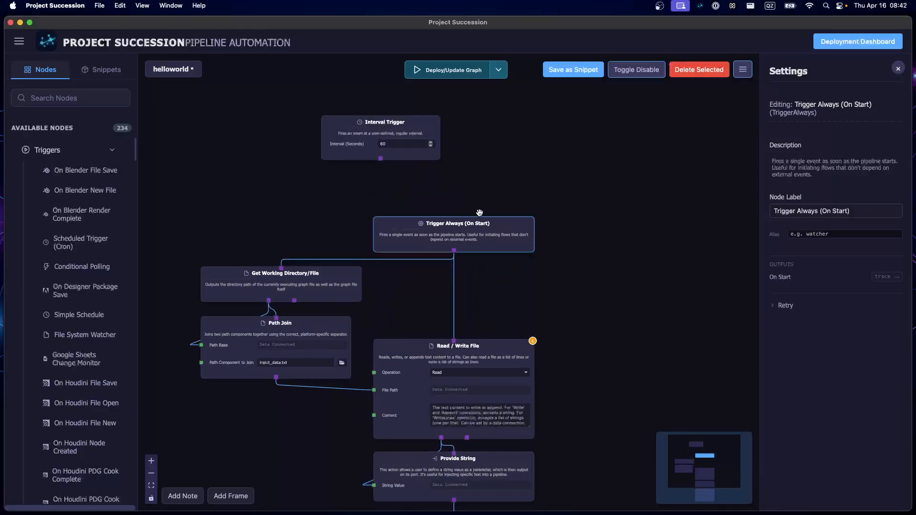
key(Delete)
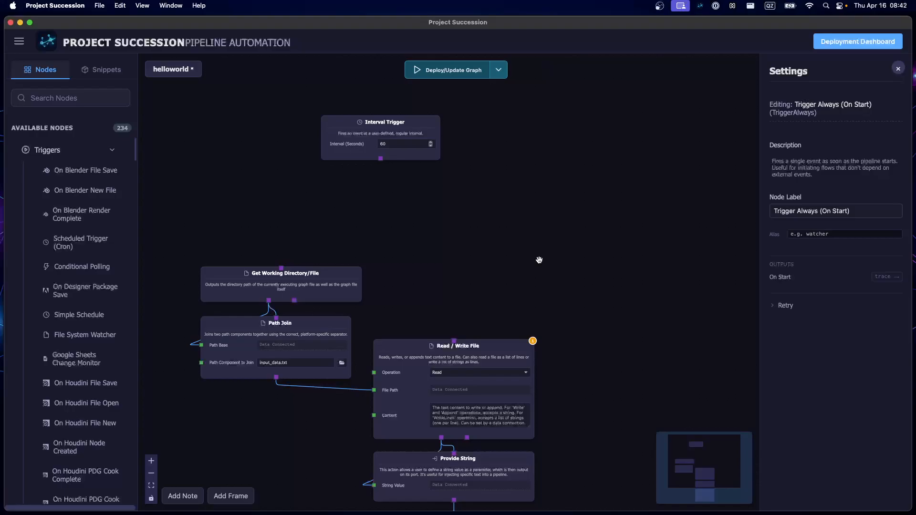
- Connect the Interval Trigger output to the Read / Write File and Get Working Directory/File nodes and move it closer to them
drag(380, 159, 454, 341)
click(339, 140)
drag(339, 140, 392, 185)
click(504, 197)
- Set the Interval Trigger node's interval to 3 seconds
scroll(458, 183, up, 5)
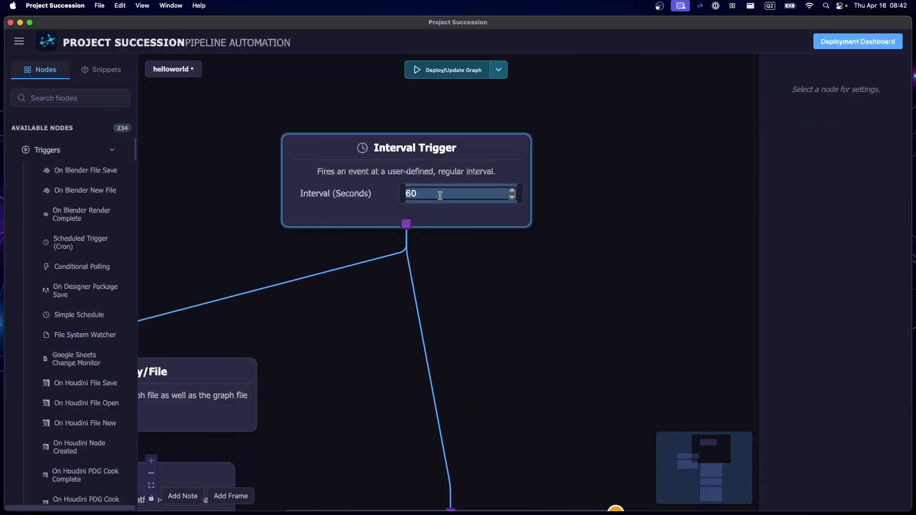
click(440, 196)
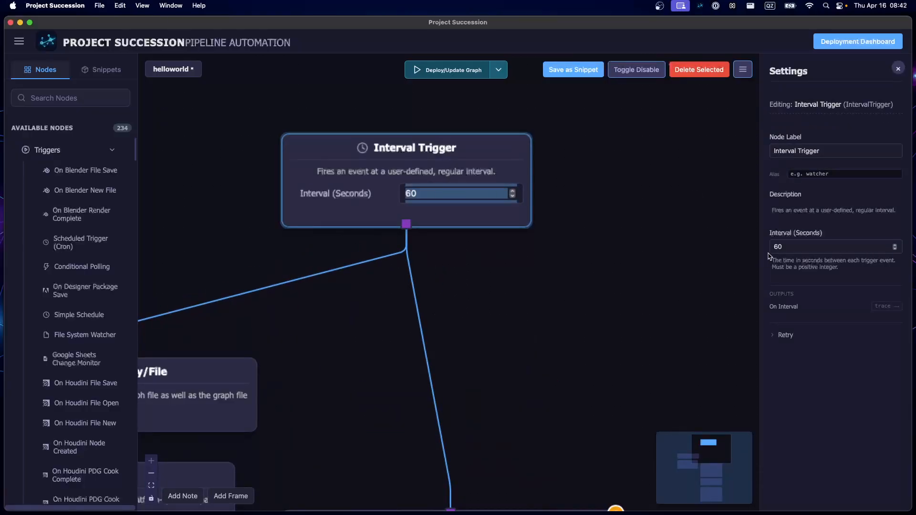
click(787, 246)
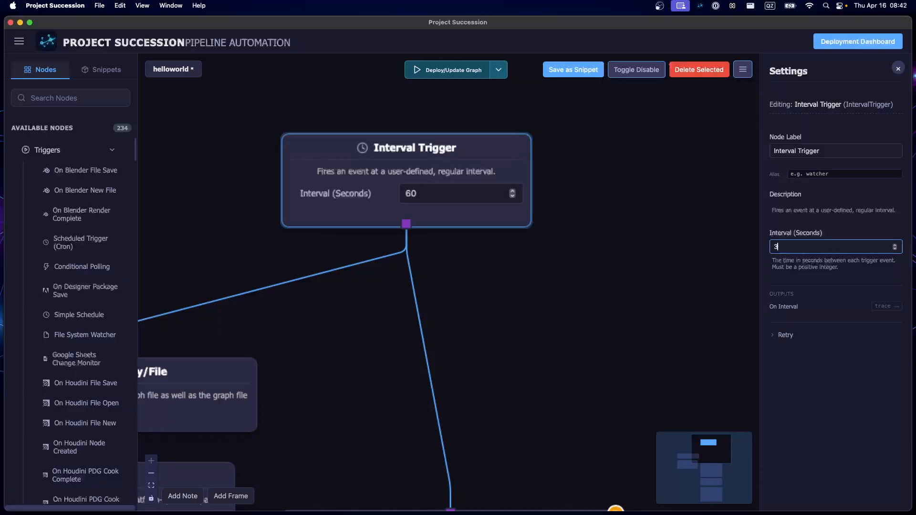
click(806, 421)
click(516, 360)
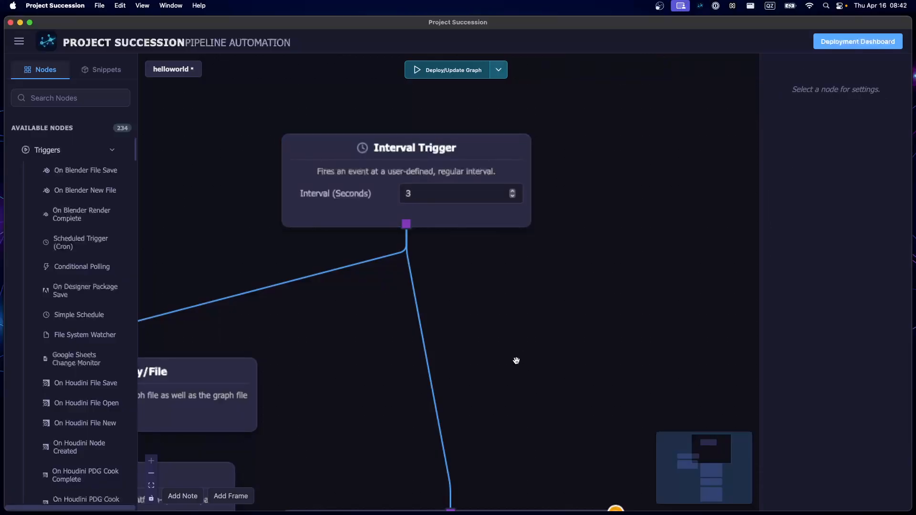
- Add a Format Date/Time node and place it in the free space to the left of the Log Event node
scroll(516, 360, down, 5)
drag(515, 360, 431, 86)
scroll(374, 299, up, 5)
drag(331, 221, 327, 392)
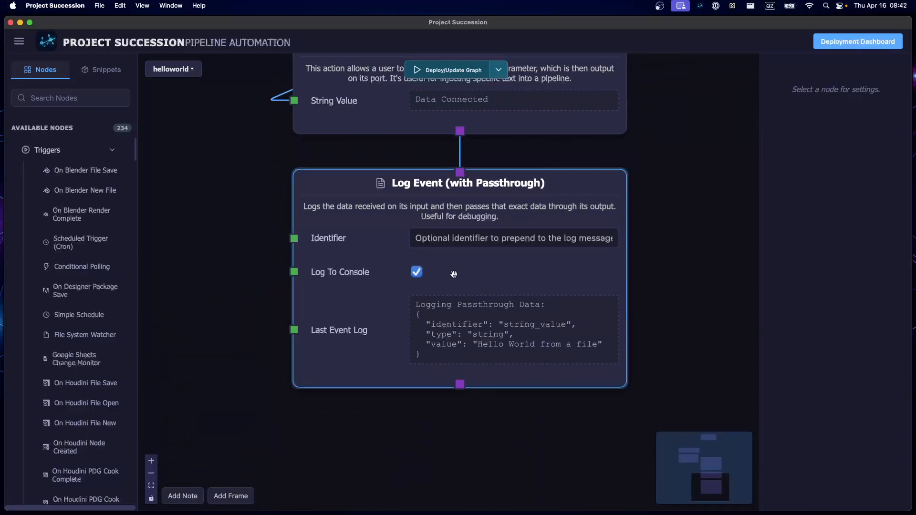
scroll(277, 313, down, 2)
drag(242, 260, 376, 380)
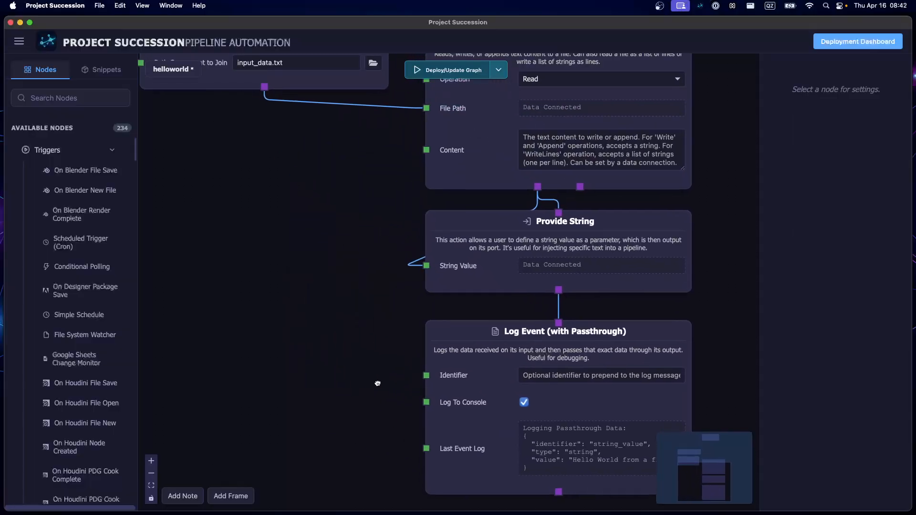
scroll(297, 334, down, 2)
double_click(297, 333)
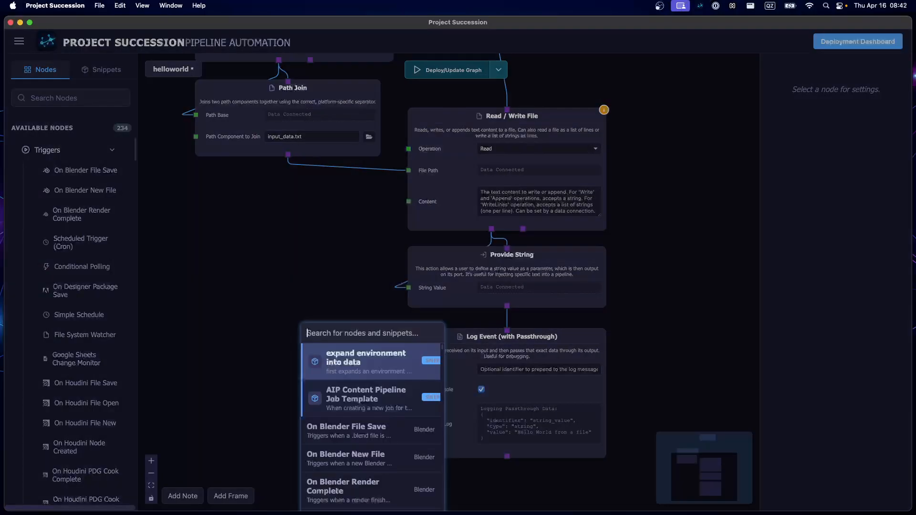
text(time)
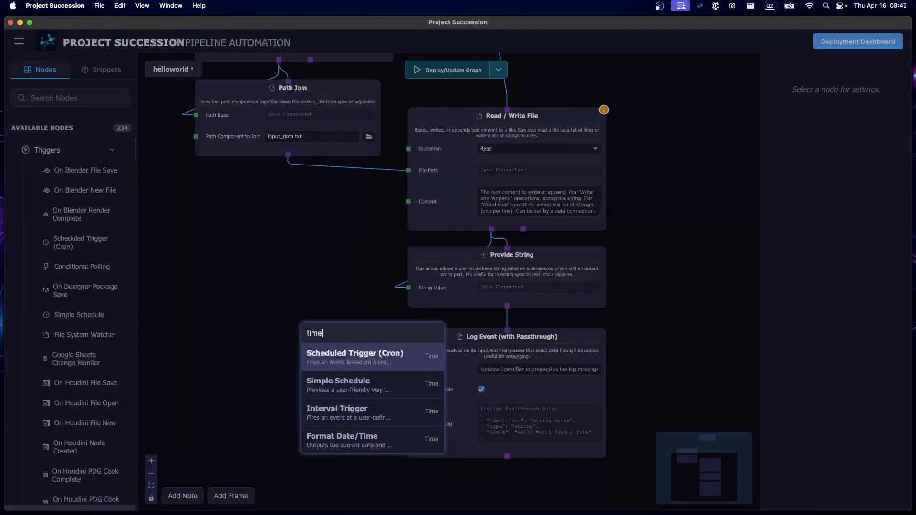
key(Down)
key(Down)
key(Down)
key(Return)
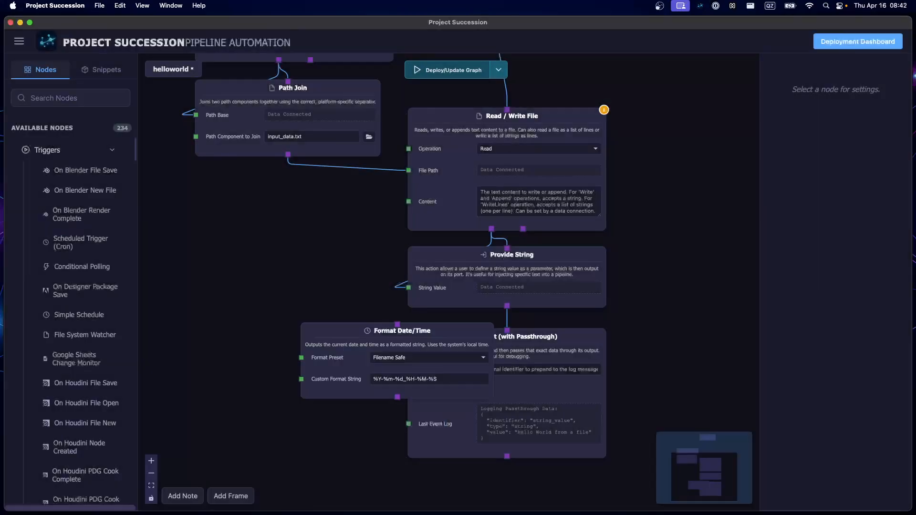
click(320, 383)
drag(321, 383, 187, 374)
- Move the Log Event node aside to the right and add a Concatenate Strings node below Provide String
click(469, 338)
drag(469, 338, 650, 377)
double_click(417, 424)
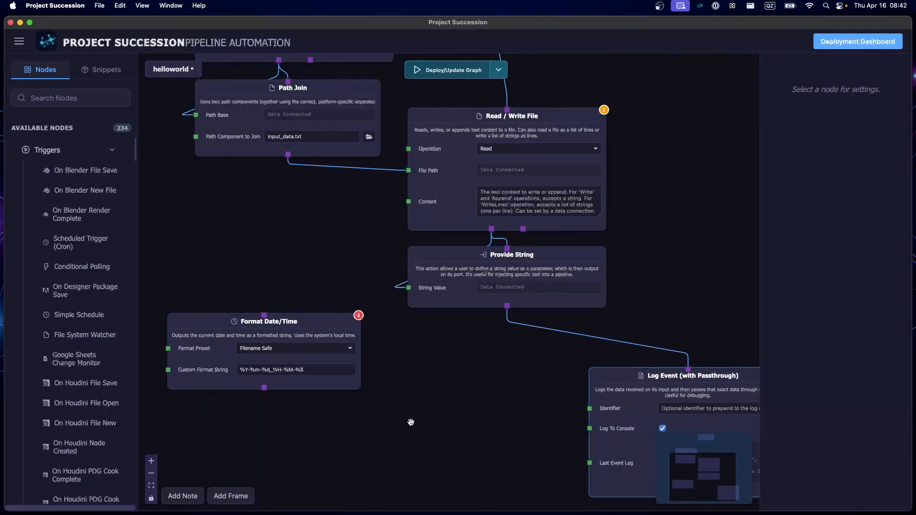
text(strin)
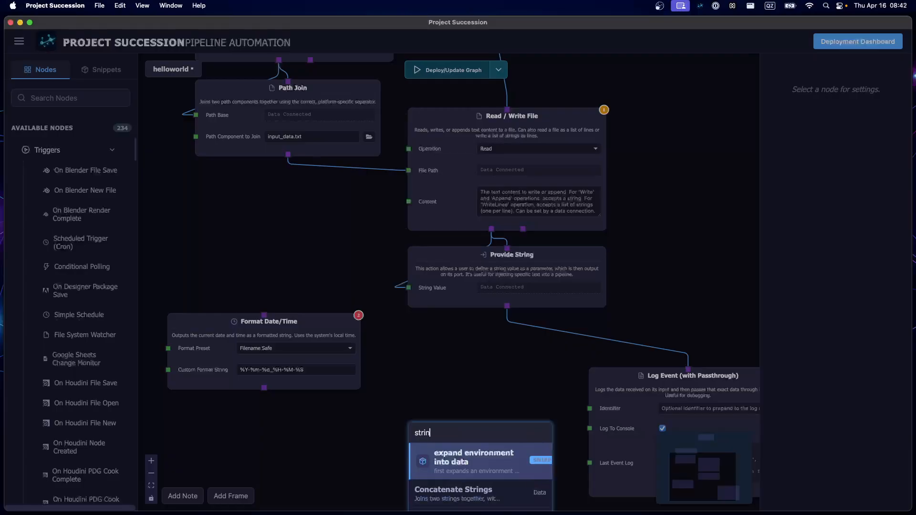
text(g co)
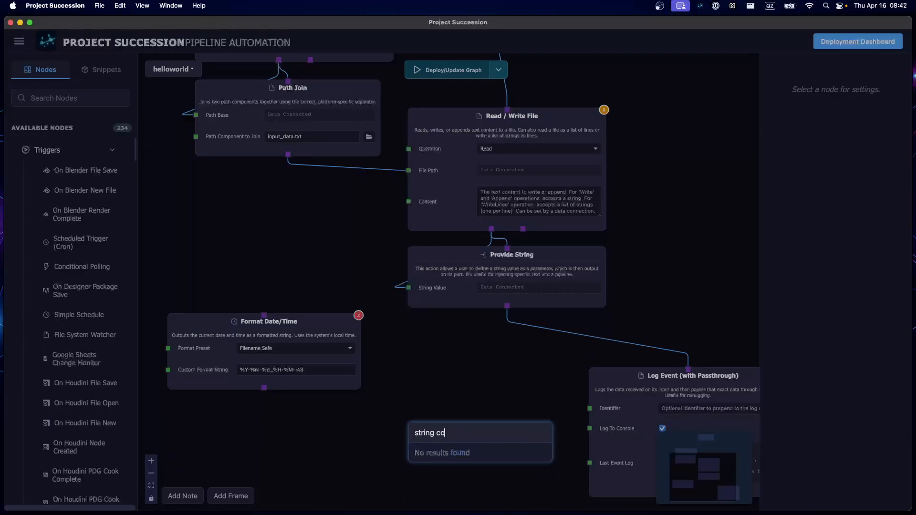
key(BackSpace)
key(BackSpace)
key(BackSpace)
key(BackSpace)
key(BackSpace)
key(BackSpace)
key(BackSpace)
key(BackSpace)
text(conc)
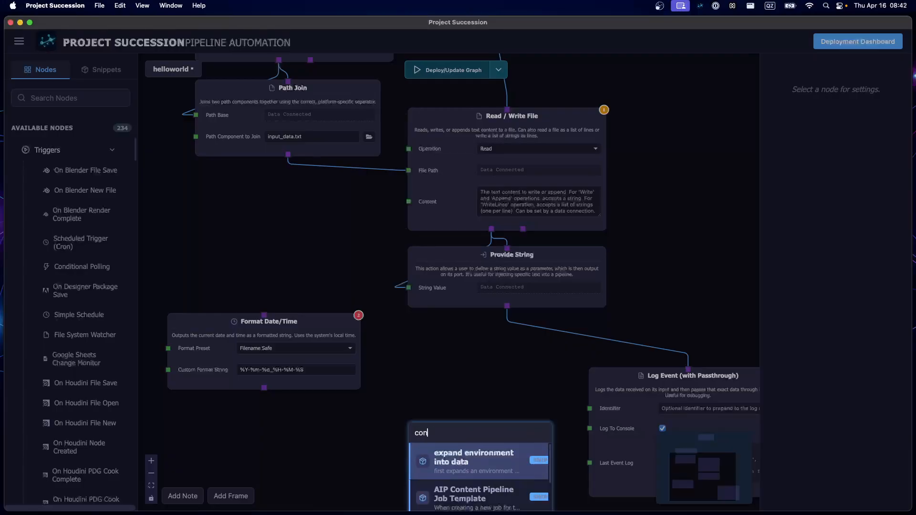
key(Return)
drag(406, 447, 406, 374)
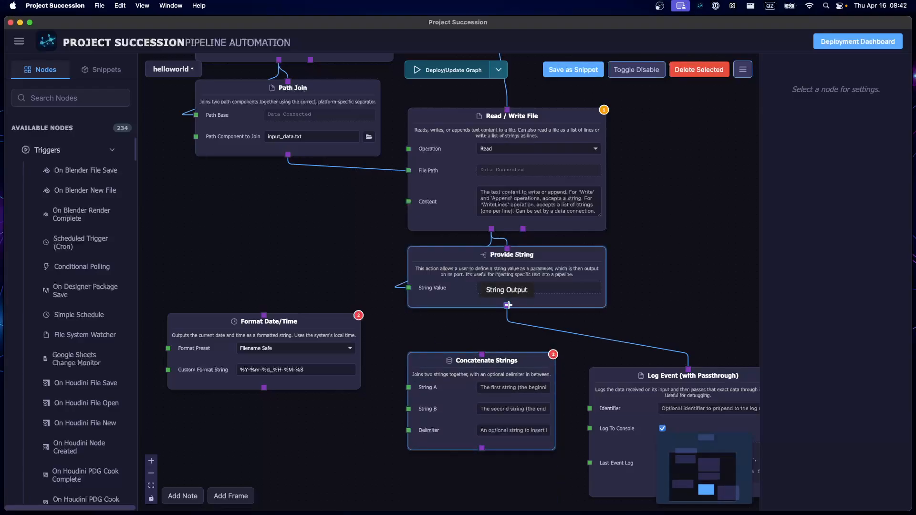
- Connect Provide String's String Output to the Concatenate Strings node's input and String A, and set its delimiter to "->"
drag(507, 305, 481, 355)
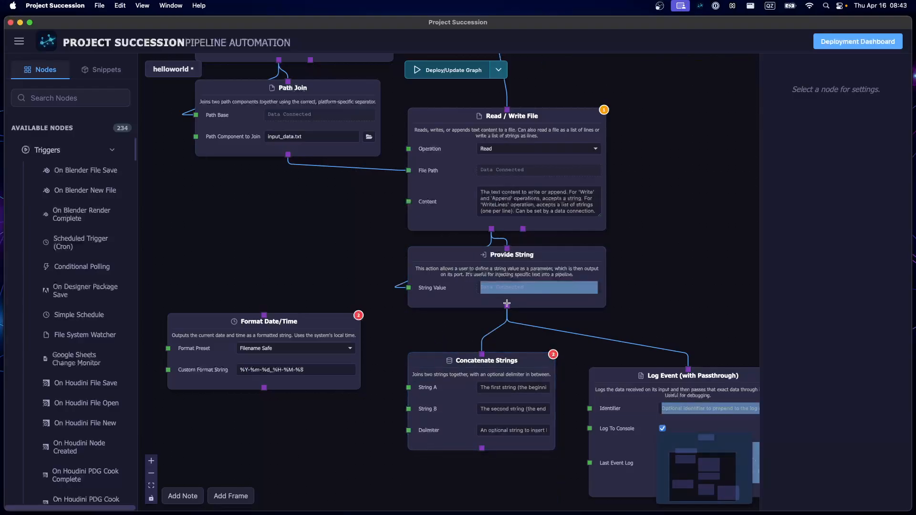
drag(501, 308, 409, 387)
click(498, 432)
text(-)
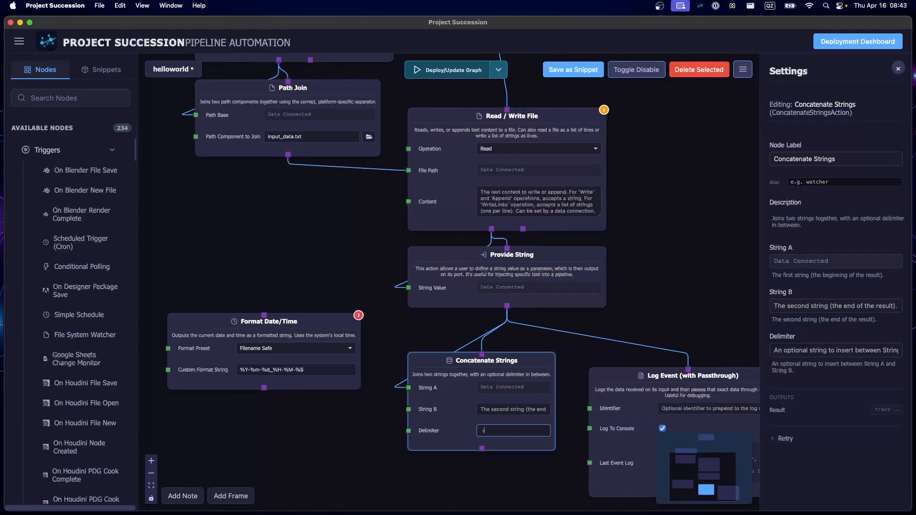
text(>)
click(351, 454)
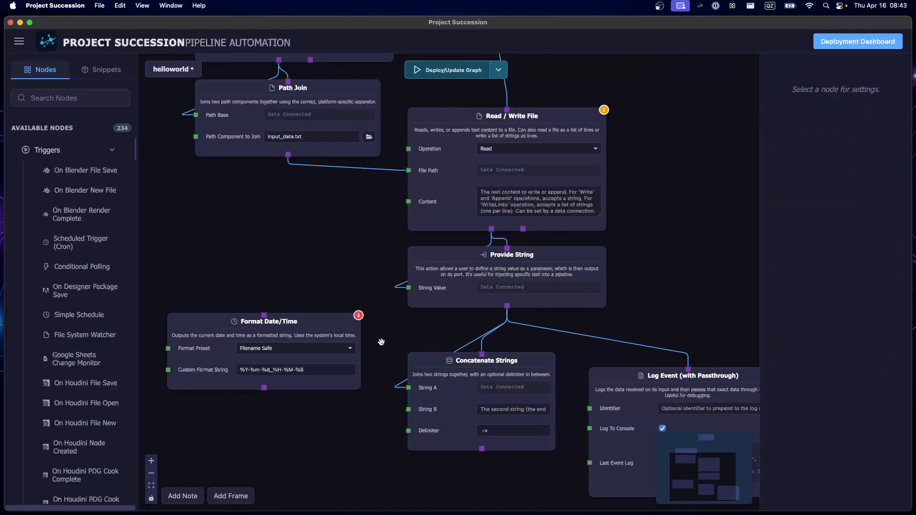
- Connect Provide String's output to the Format Date/Time input and the Format Date/Time output to String B of Concatenate Strings
drag(507, 306, 264, 316)
drag(264, 388, 409, 409)
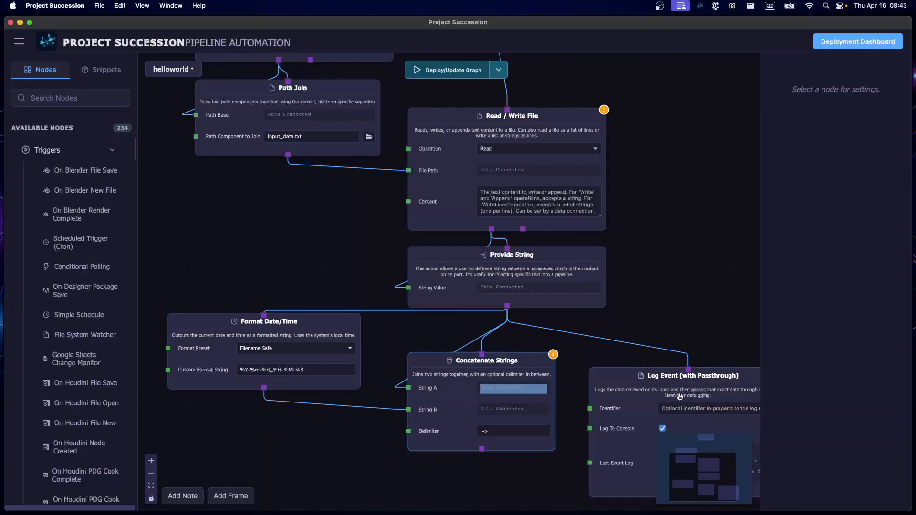
- Replace the Log Event node's input with the Concatenate Strings output and place the Log Event node directly below Concatenate Strings
drag(682, 351, 549, 223)
drag(489, 267, 477, 391)
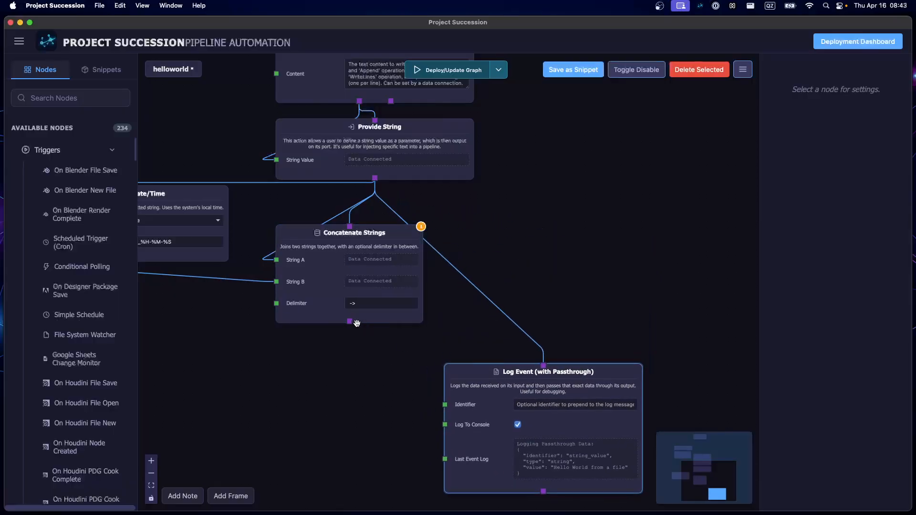
drag(350, 321, 543, 365)
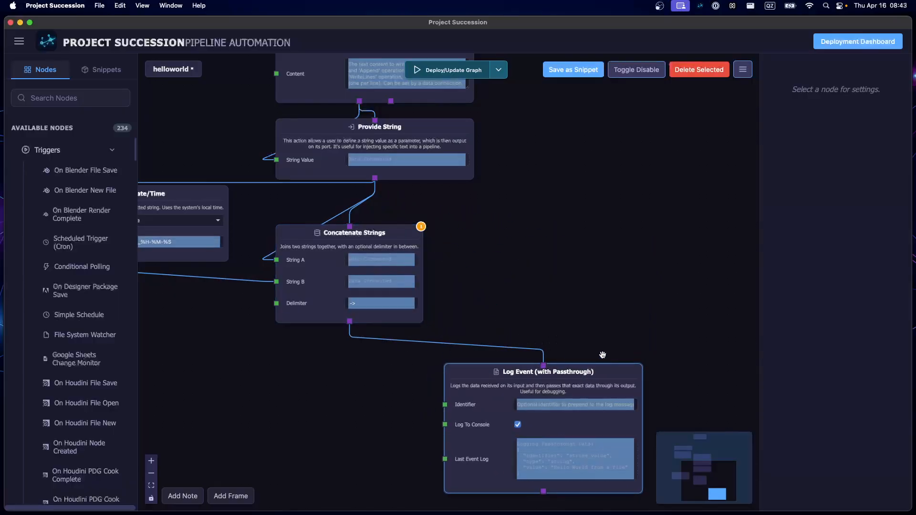
click(822, 316)
drag(488, 383, 247, 382)
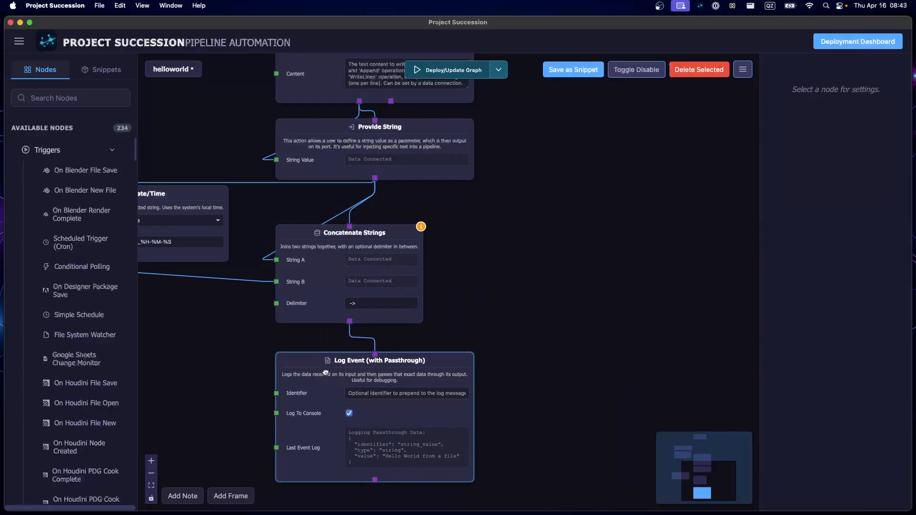
- Shift the Format Date/Time node slightly closer to Concatenate Strings and save the helloworld graph
drag(211, 323, 414, 405)
scroll(429, 391, down, 3)
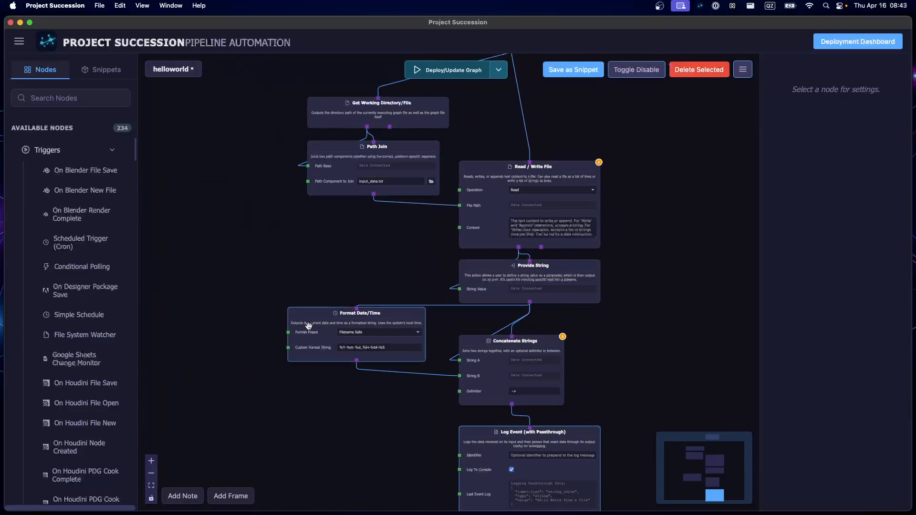
drag(309, 326, 327, 328)
drag(678, 373, 638, 317)
scroll(366, 335, up, 3)
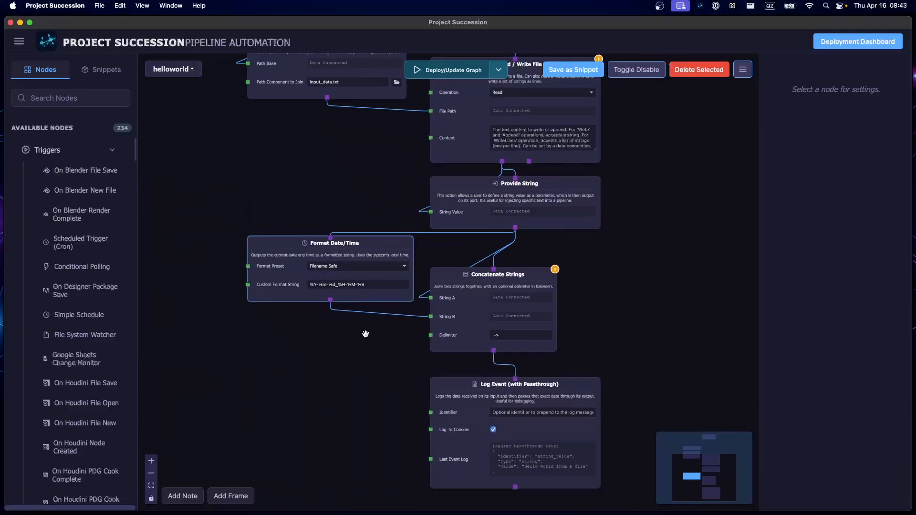
scroll(377, 328, down, 2)
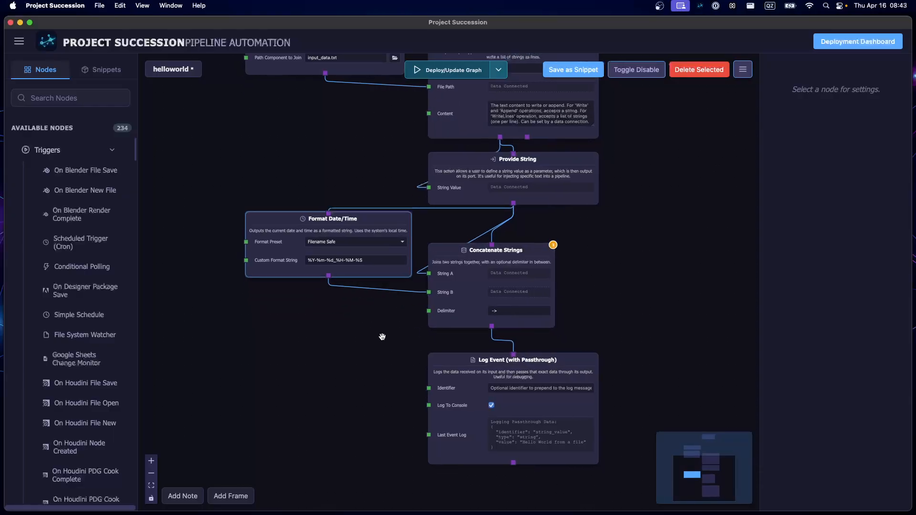
key(ctrl+s)
- Deploy the interval-driven helloworld graph and check the timestamped string in the Log Event node's Last Event Log
scroll(375, 300, up, 3)
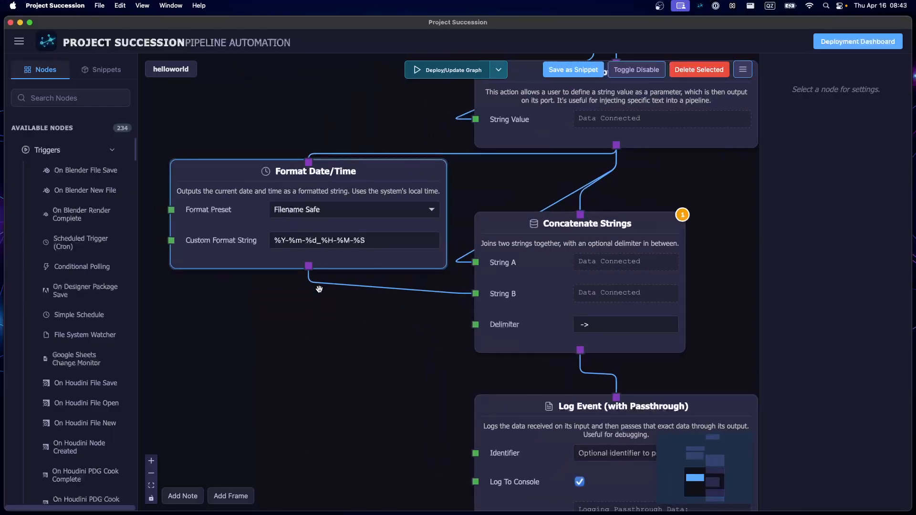
scroll(320, 290, down, 5)
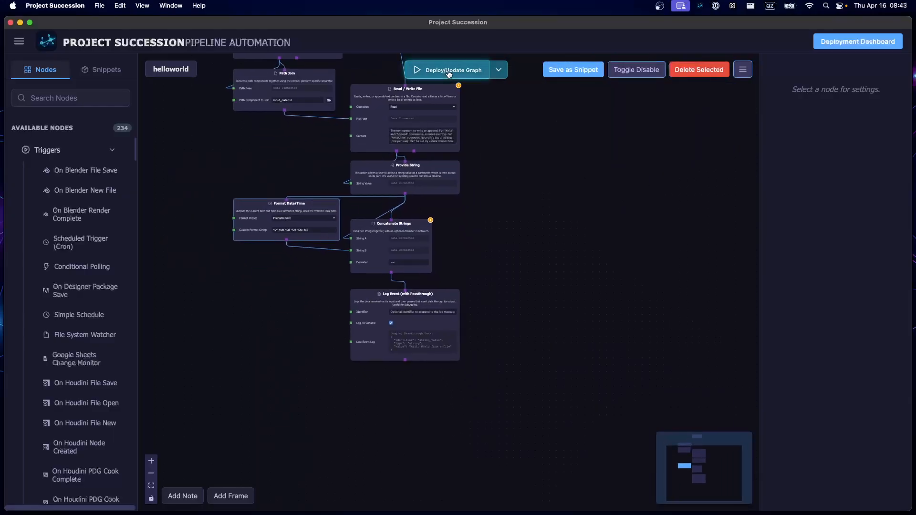
click(449, 72)
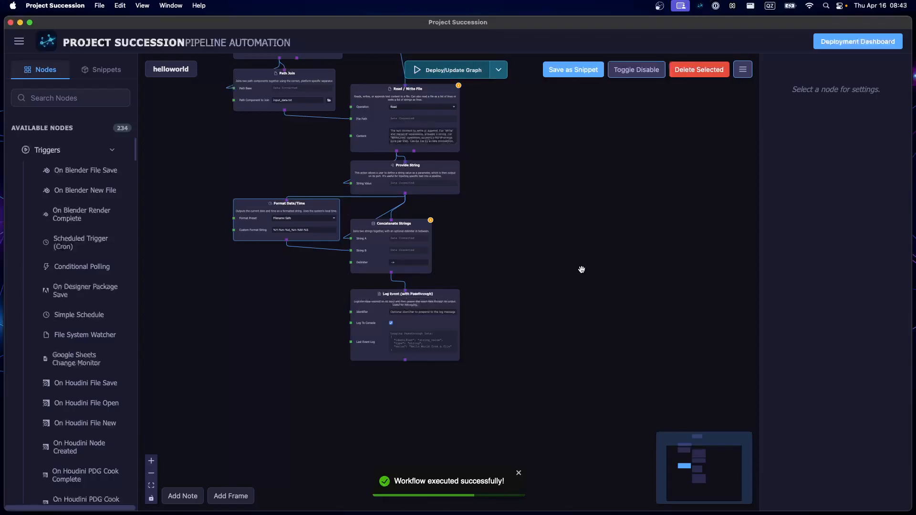
scroll(580, 269, up, 2)
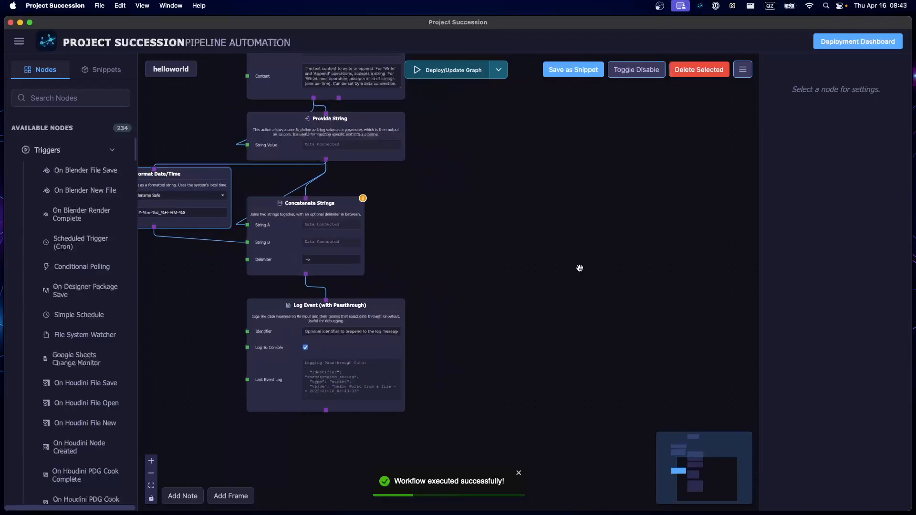
drag(515, 290, 632, 221)
scroll(632, 224, up, 3)
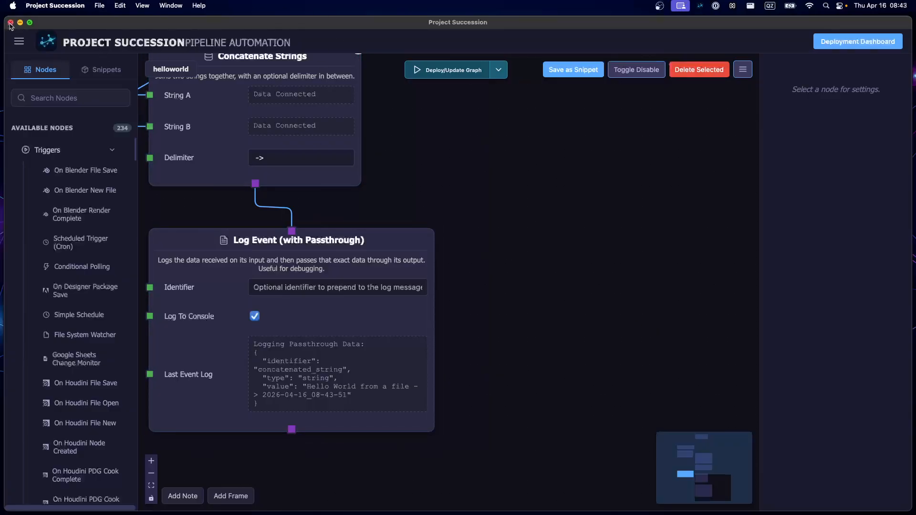
scroll(579, 237, down, 10)
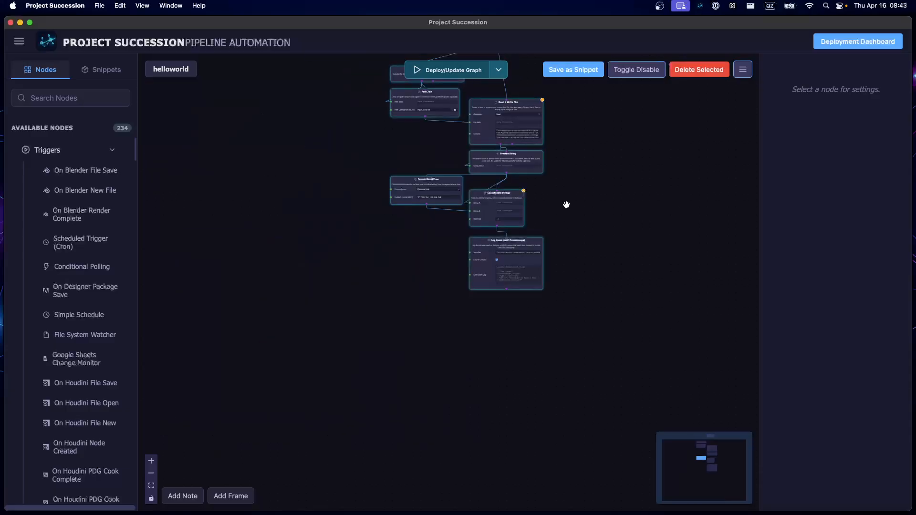
drag(567, 205, 562, 358)
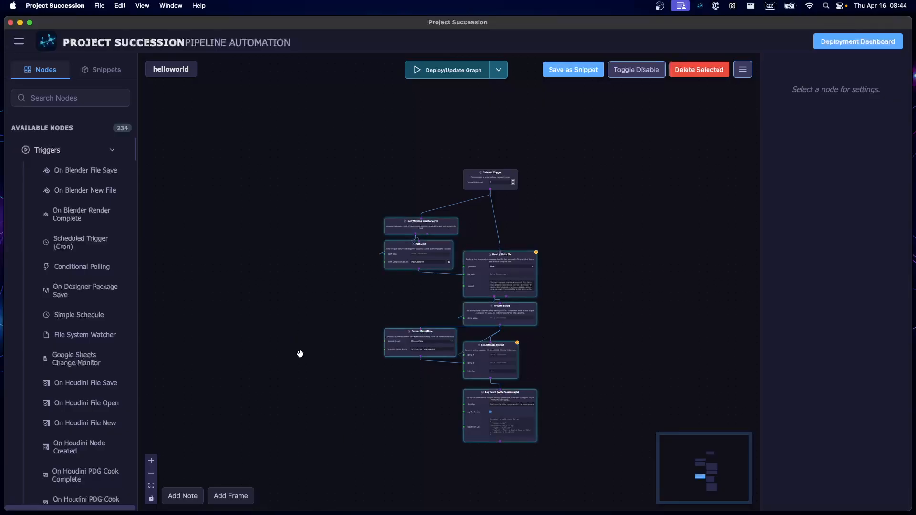
drag(343, 404, 272, 366)
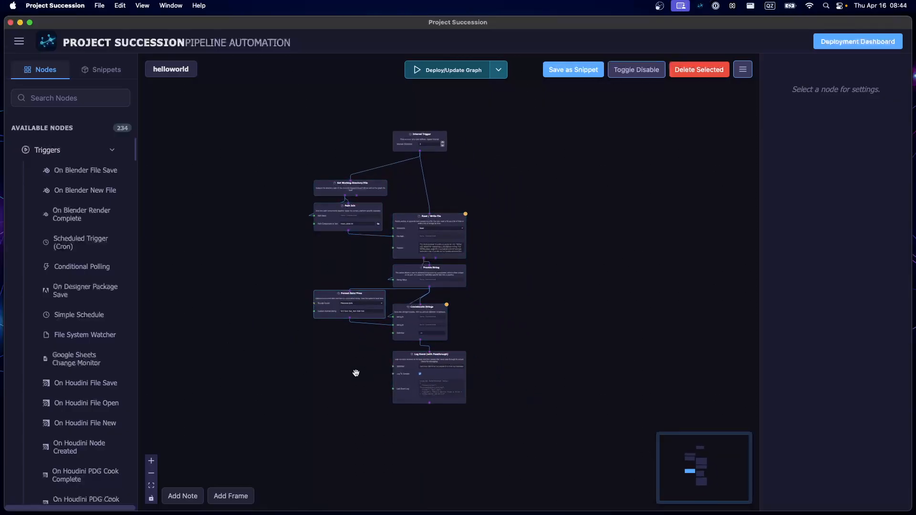